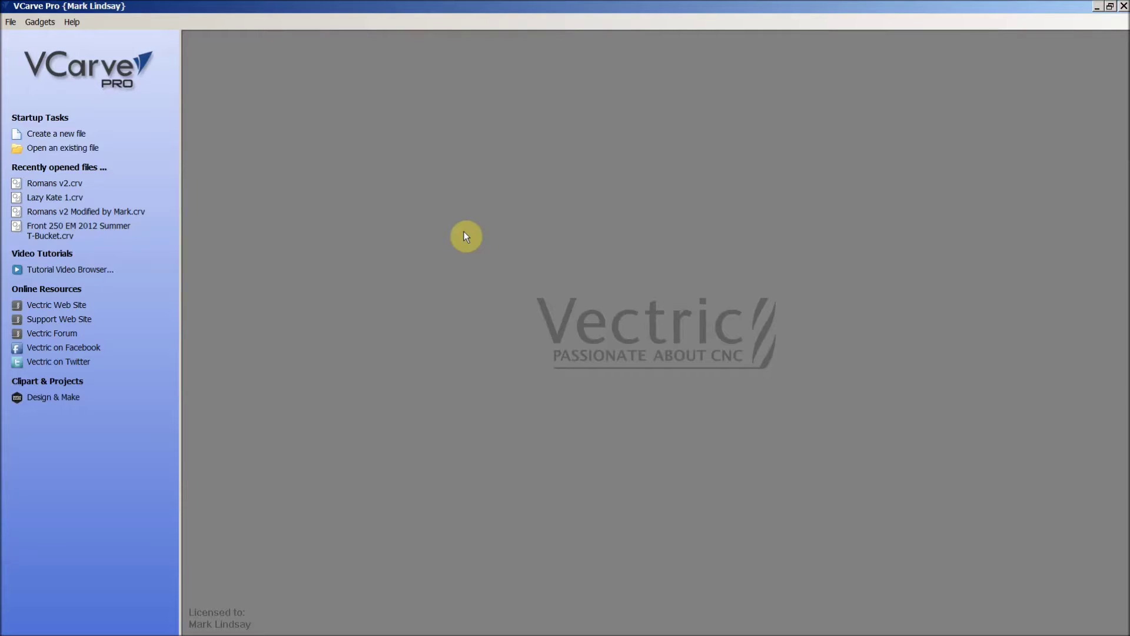
Step: Open Romans v2.crv from the recent files, then view the Romans v2.jpg render in Photo Viewer
left_click(42, 183)
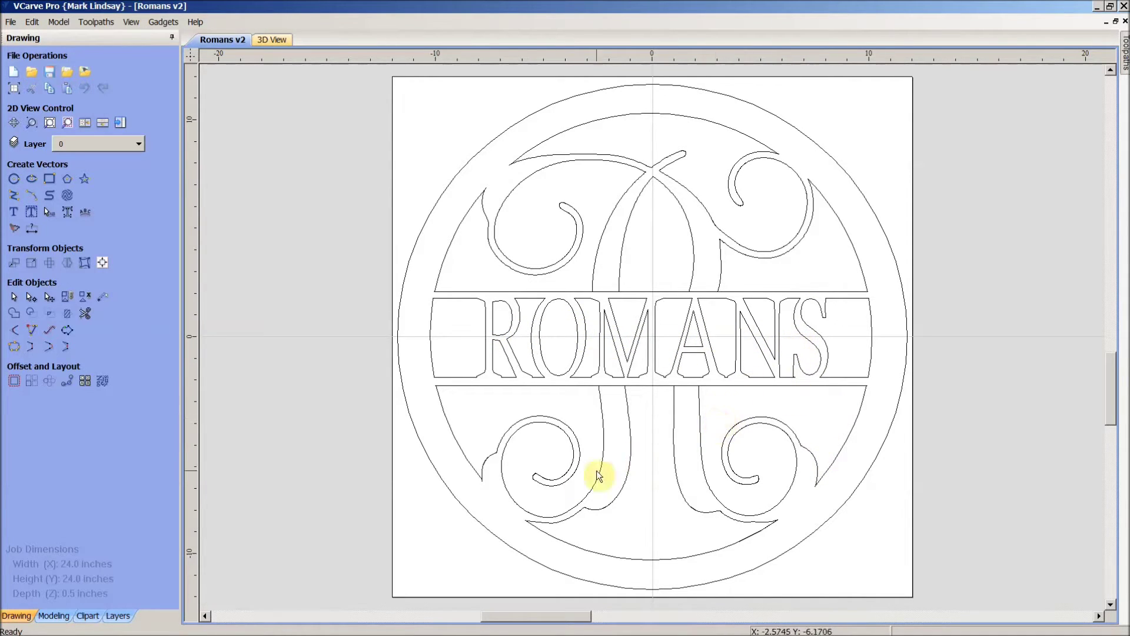
mouse_move(145, 629)
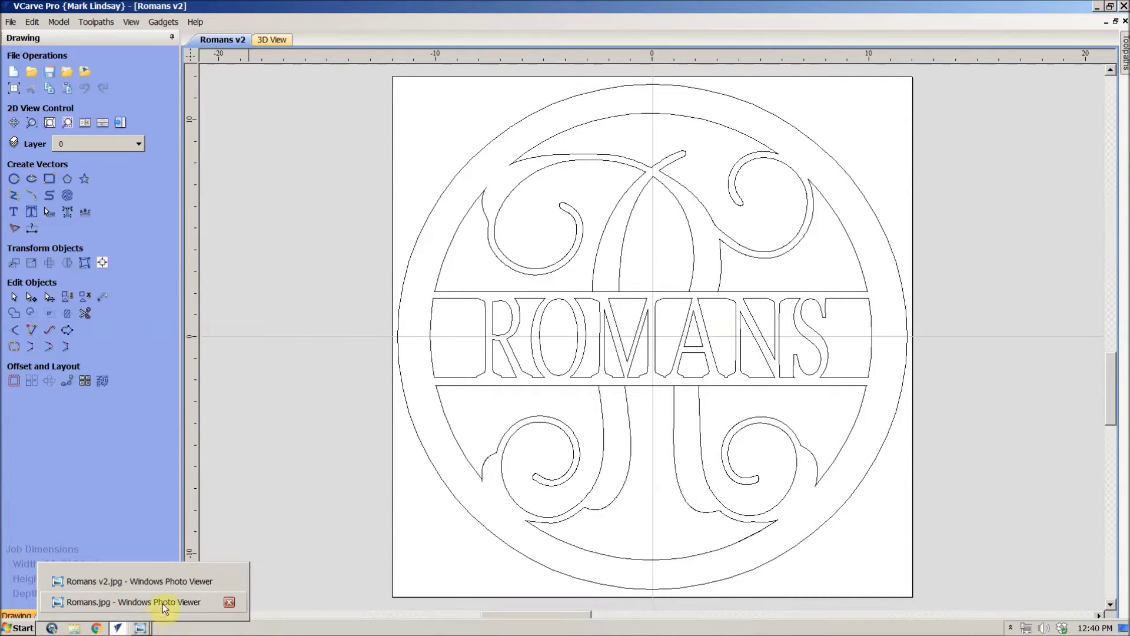
left_click(181, 586)
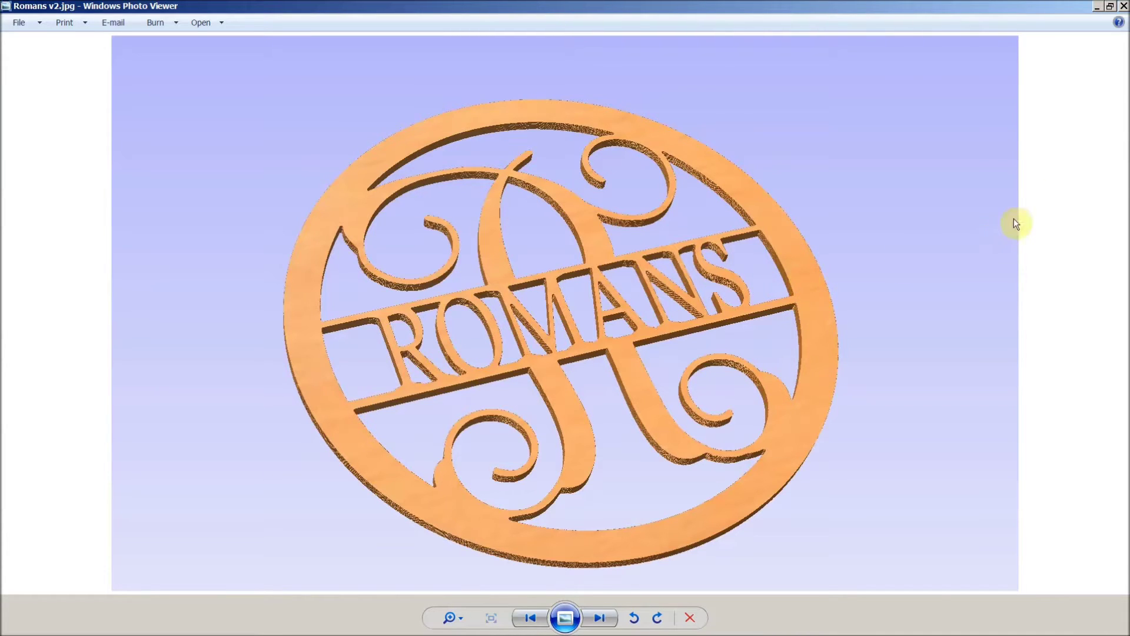
Step: Close the Romans v2.jpg render window to get back to VCarve Pro
left_click(1123, 7)
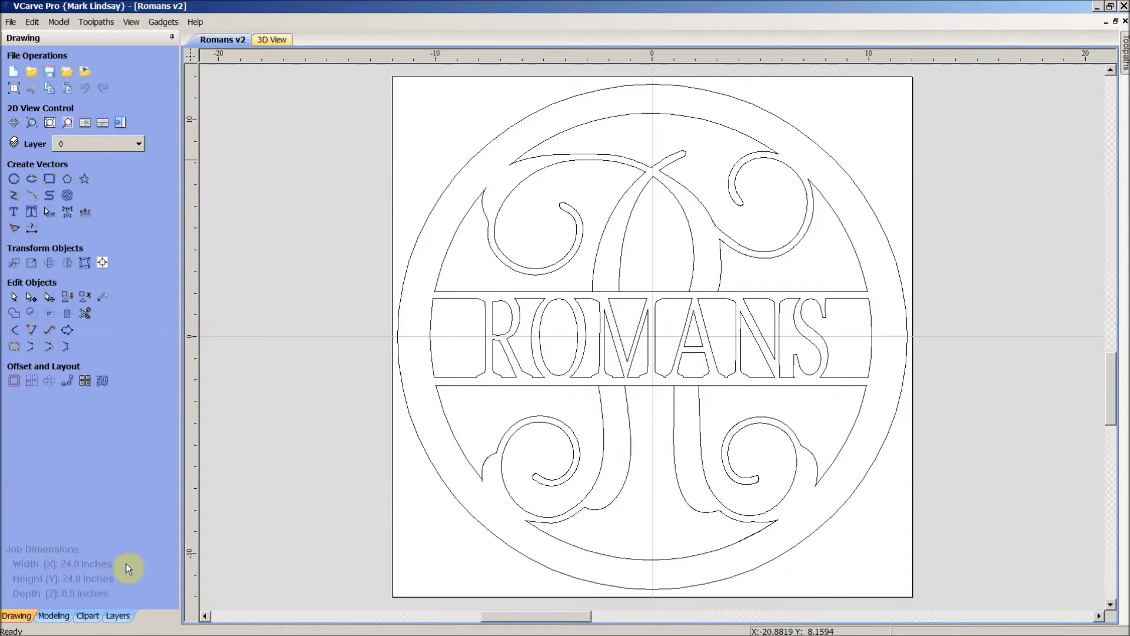
Step: Switch to Lazy Kate 1, check its layers, then close that document
left_click(119, 617)
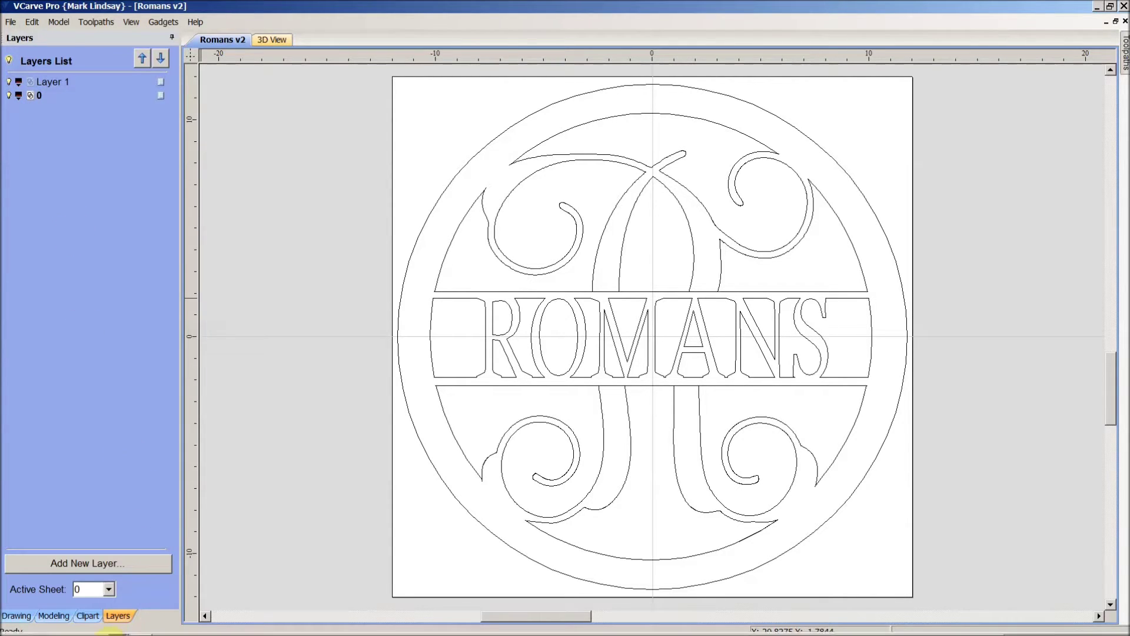
left_click(118, 628)
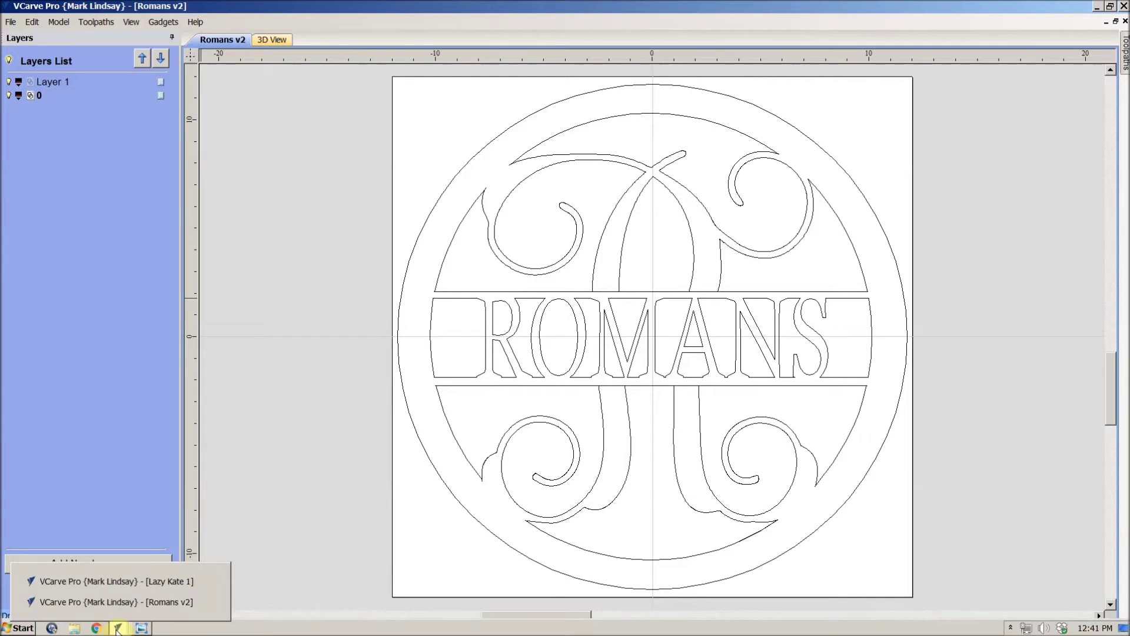
left_click(176, 586)
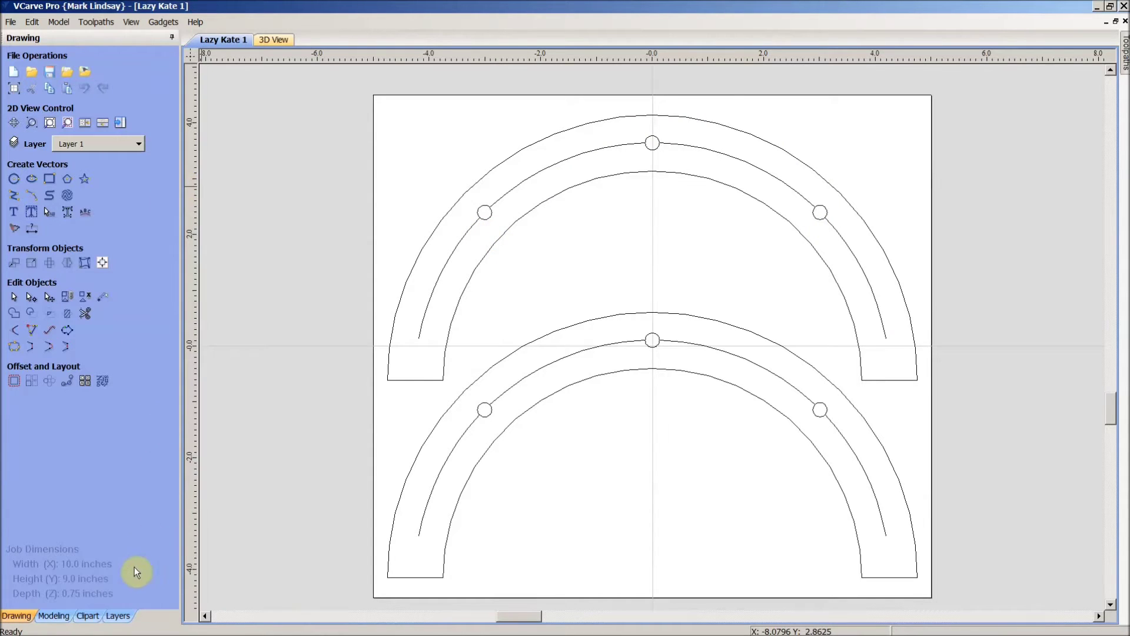
left_click(118, 615)
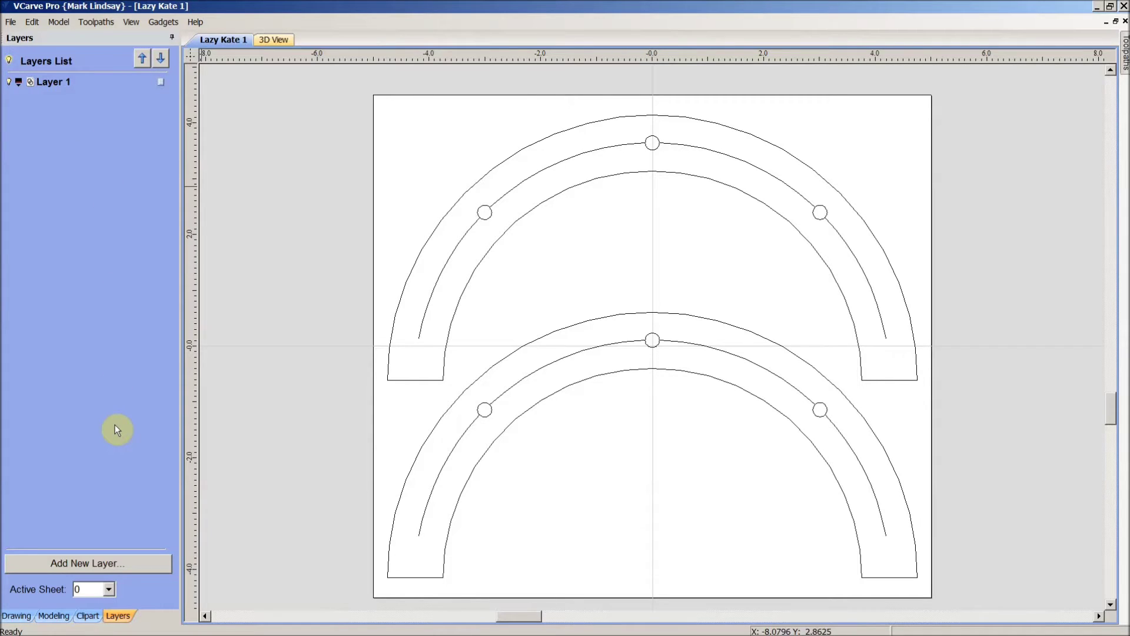
left_click(18, 616)
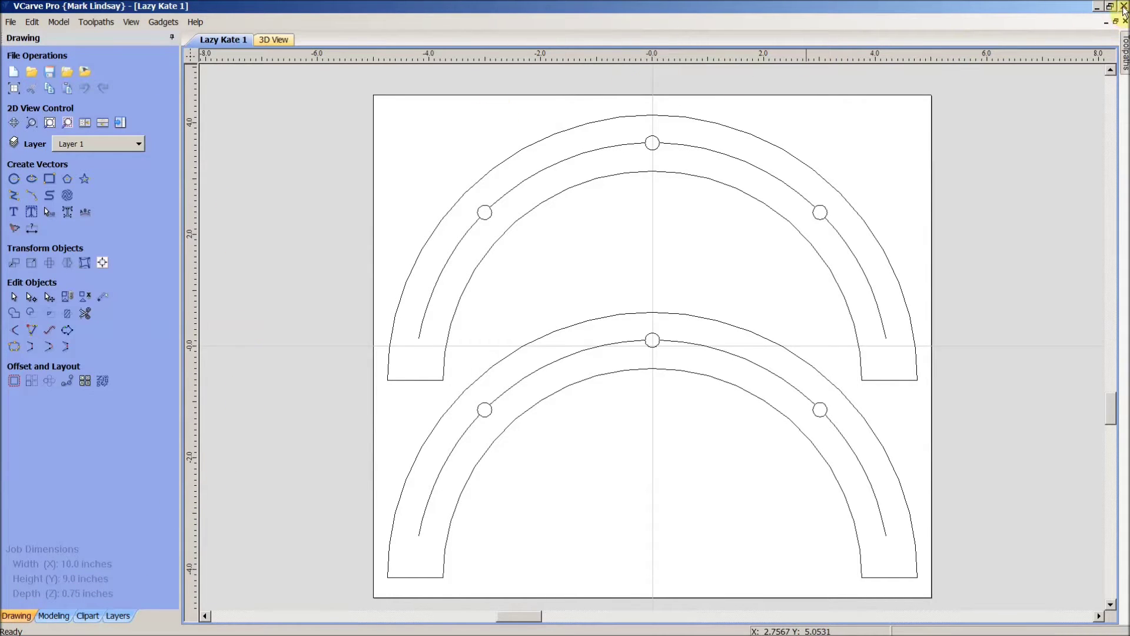
left_click(1124, 21)
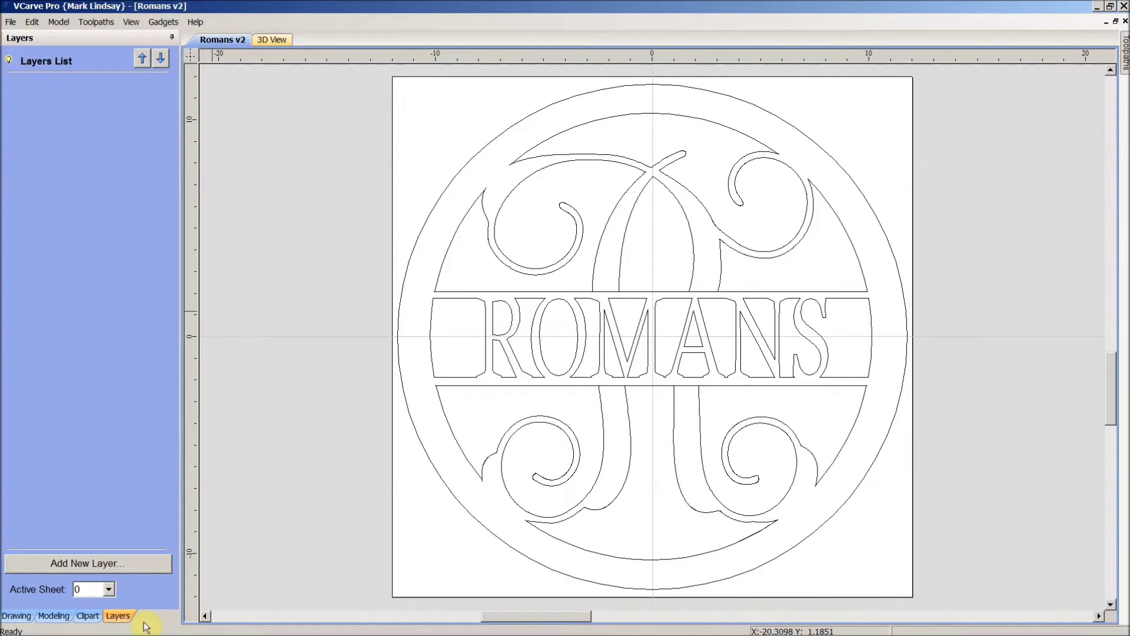
Step: Show the Drawing tab tools beside the Romans v2 monogram
left_click(16, 615)
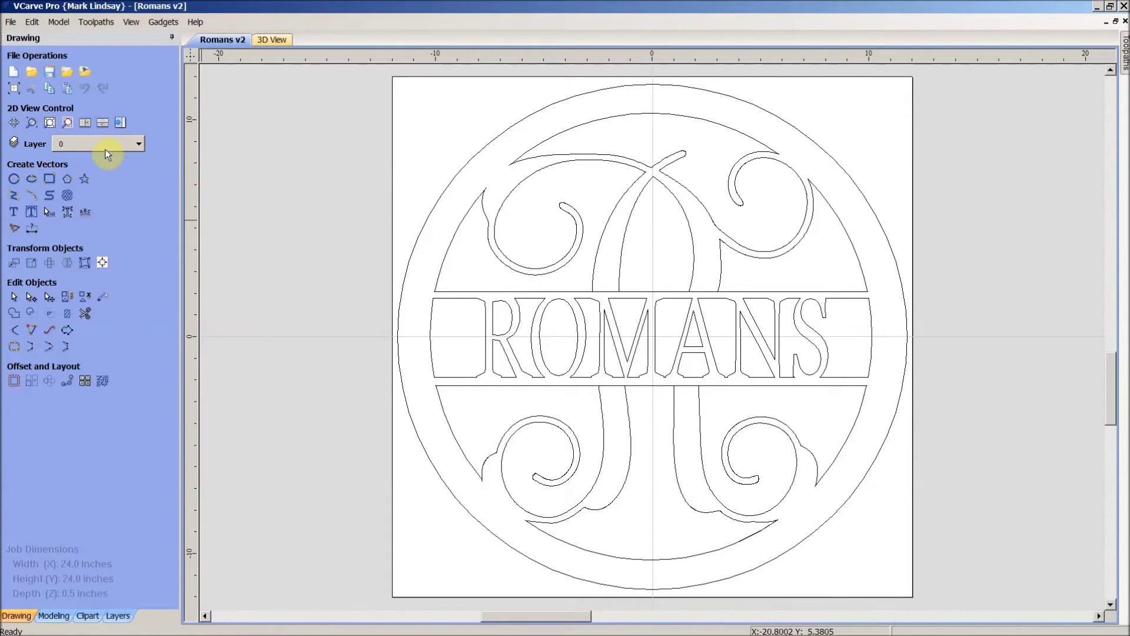
left_click(117, 615)
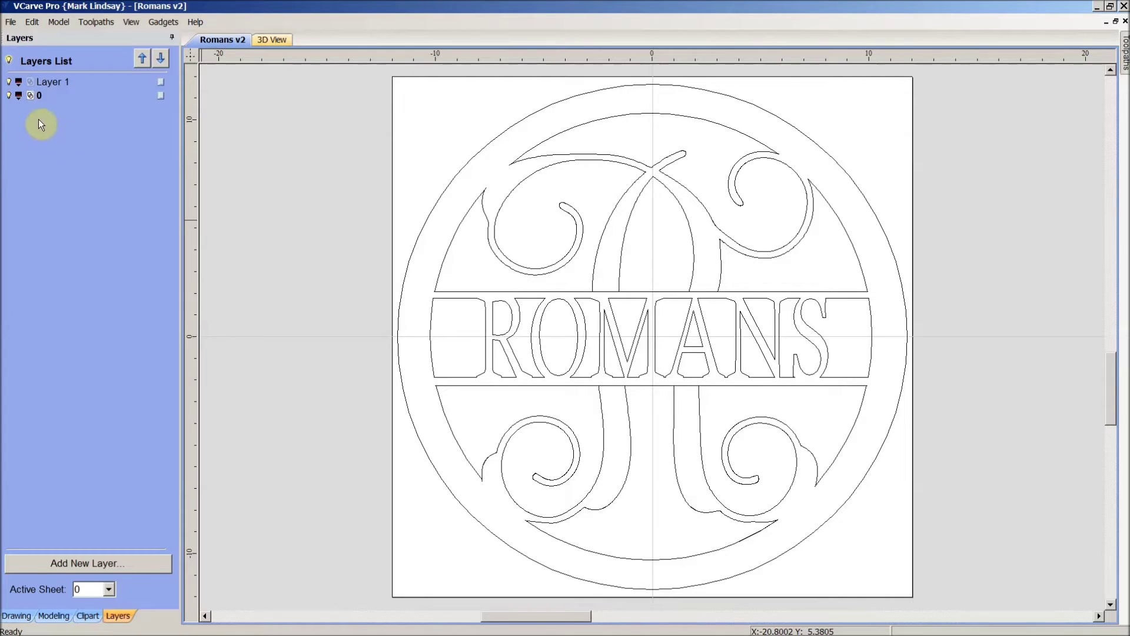
left_click(9, 95)
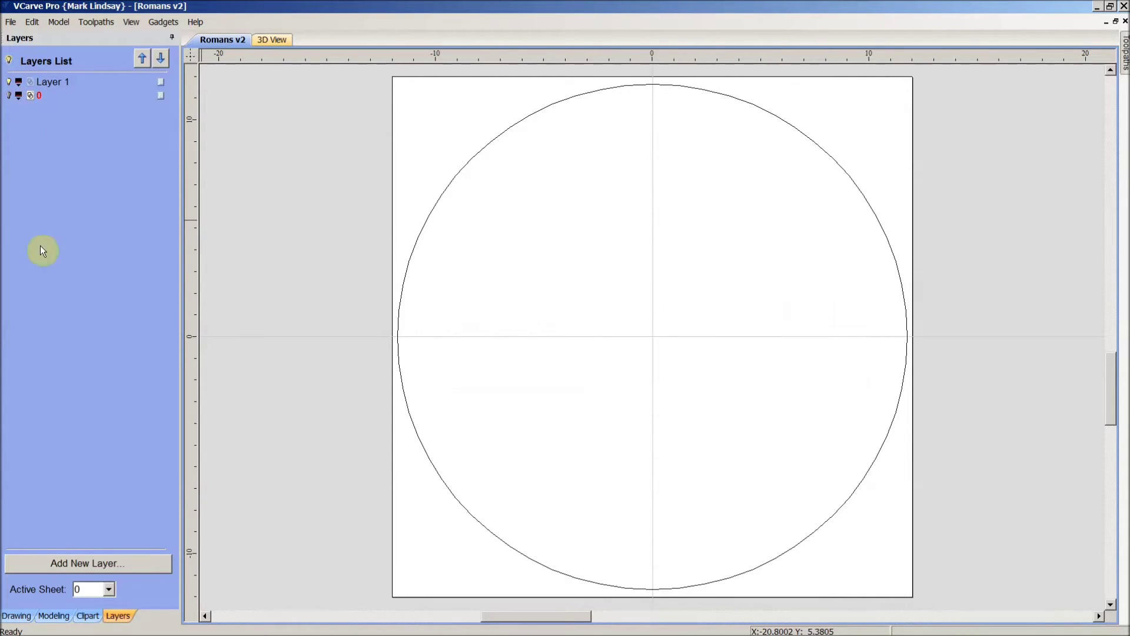
left_click(10, 95)
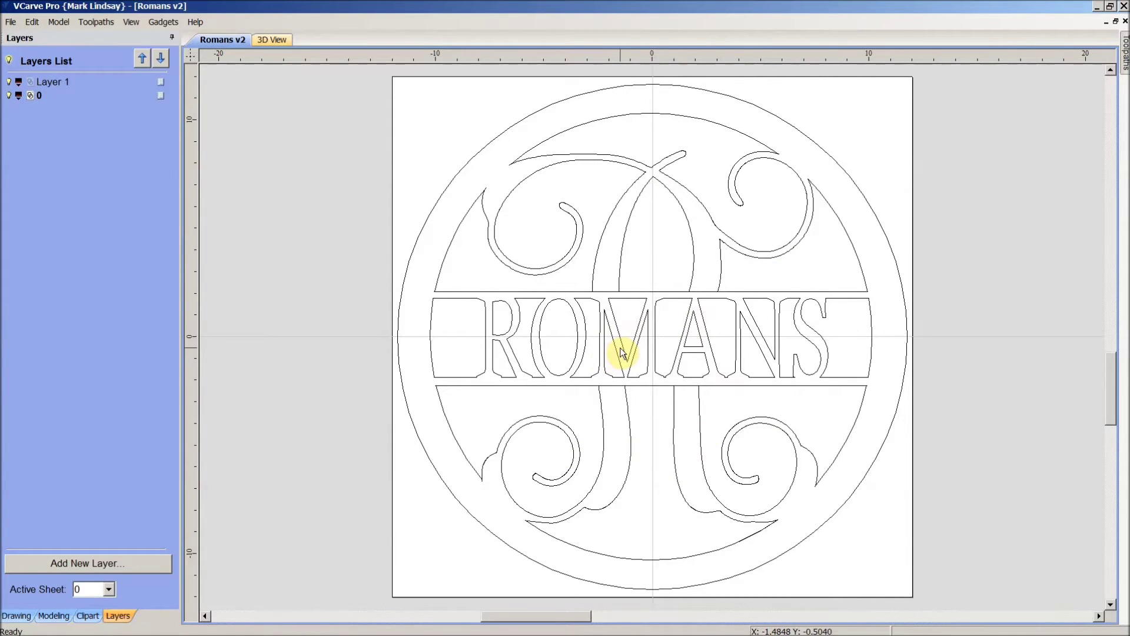
left_click(9, 82)
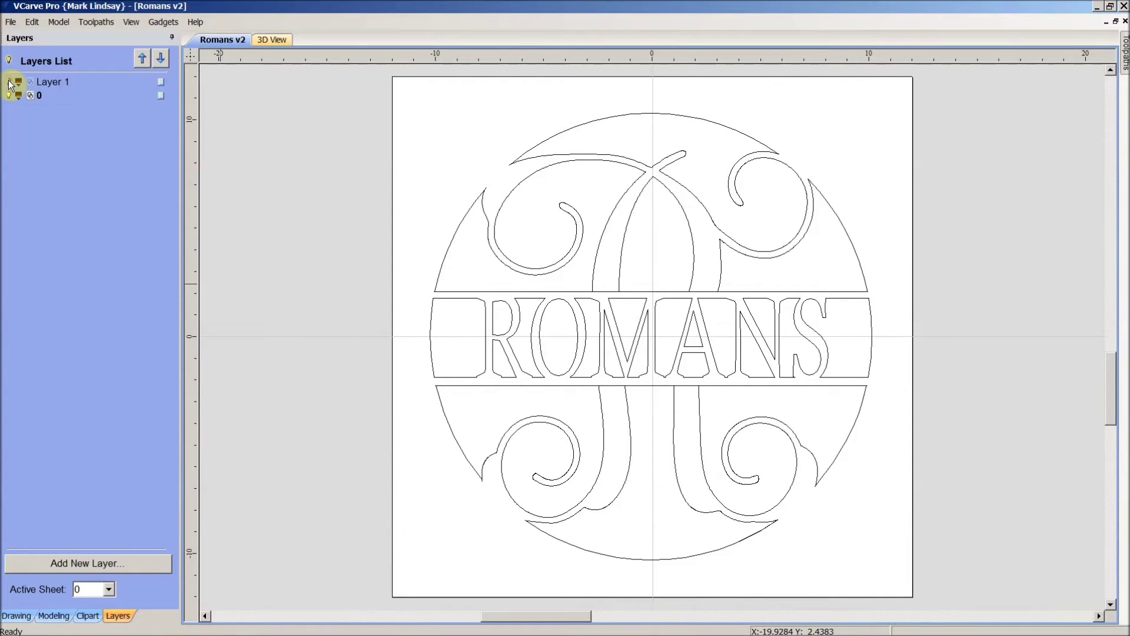
left_click(10, 82)
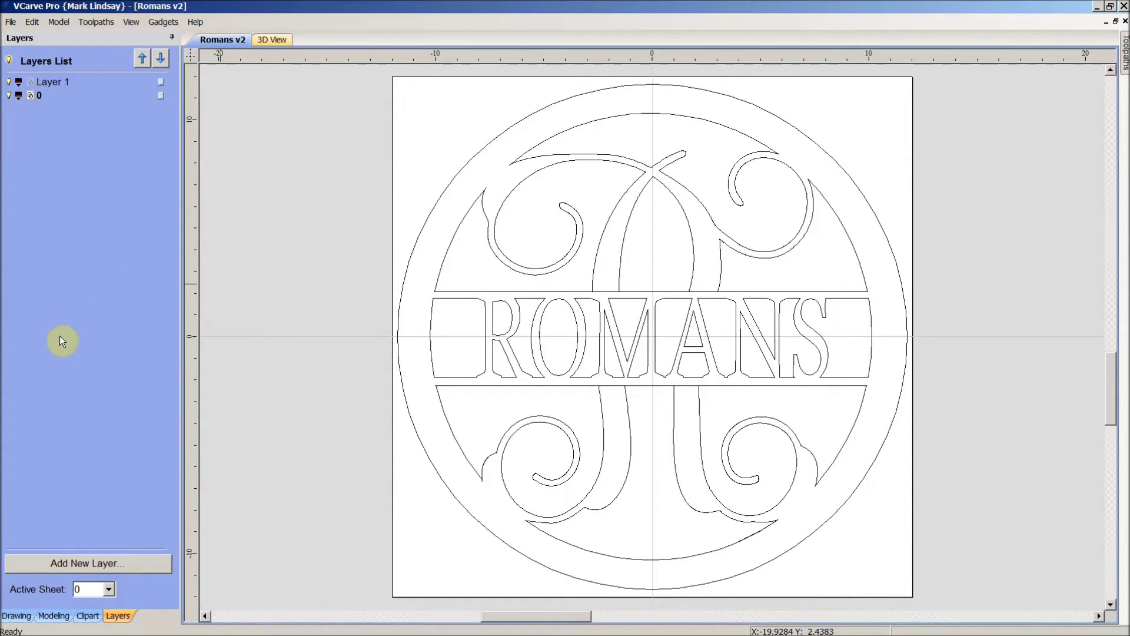
left_click(15, 615)
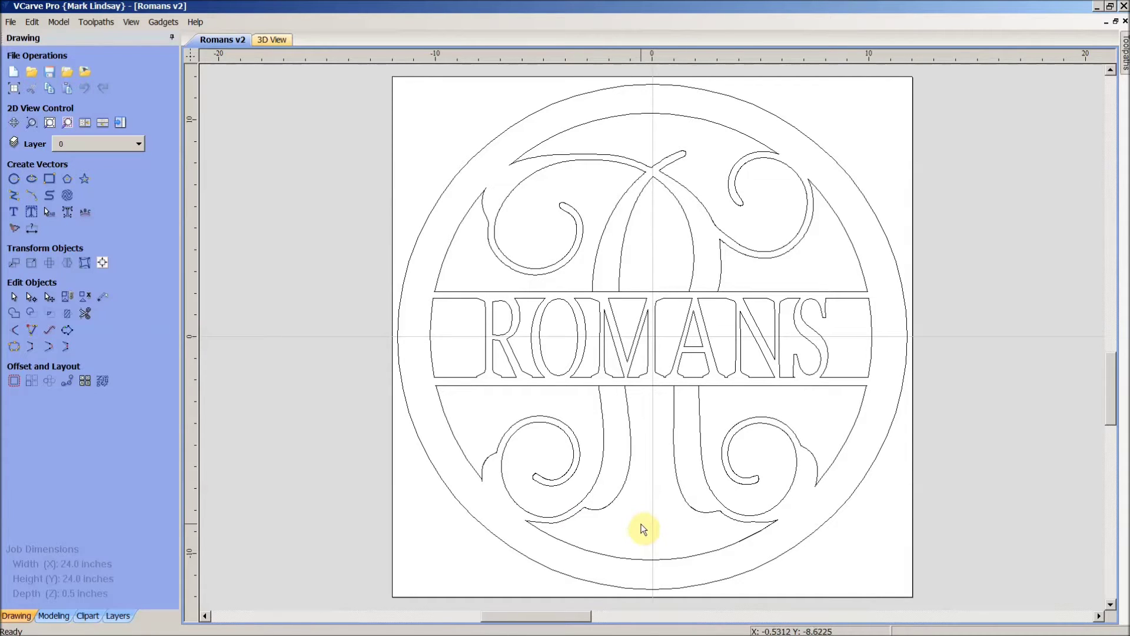
Step: Select the monogram vectors plus the inner ring arc and show the Toolpaths panel
mouse_move(333, 113)
left_mouse_down()
mouse_move(510, 333)
mouse_move(691, 459)
mouse_move(888, 553)
mouse_move(912, 587)
left_mouse_up()
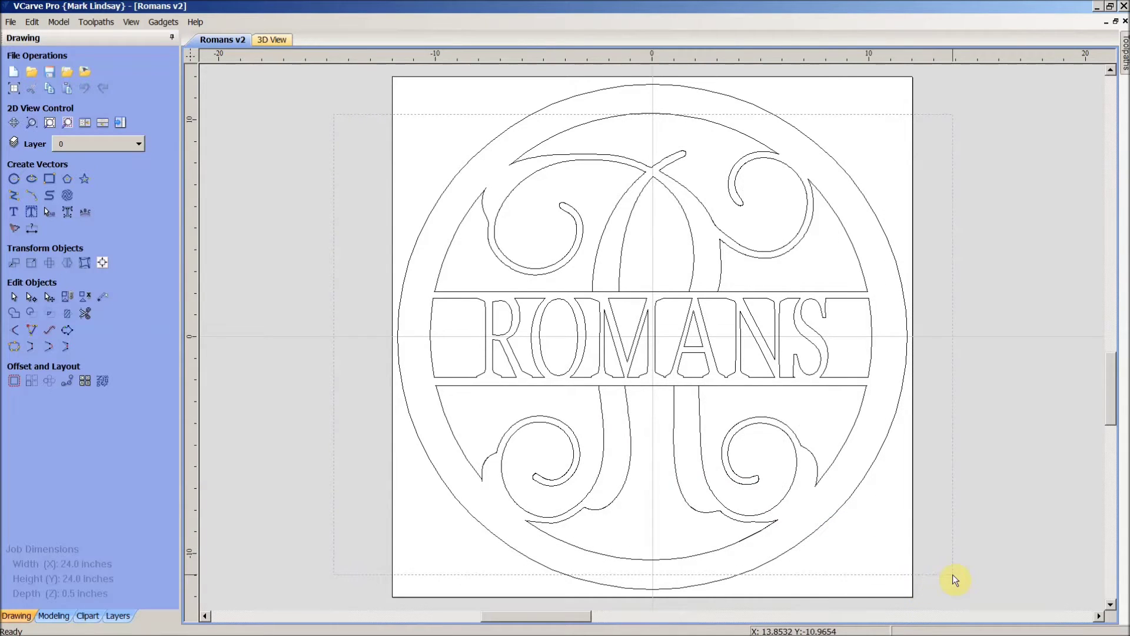
left_click(680, 113, "shift")
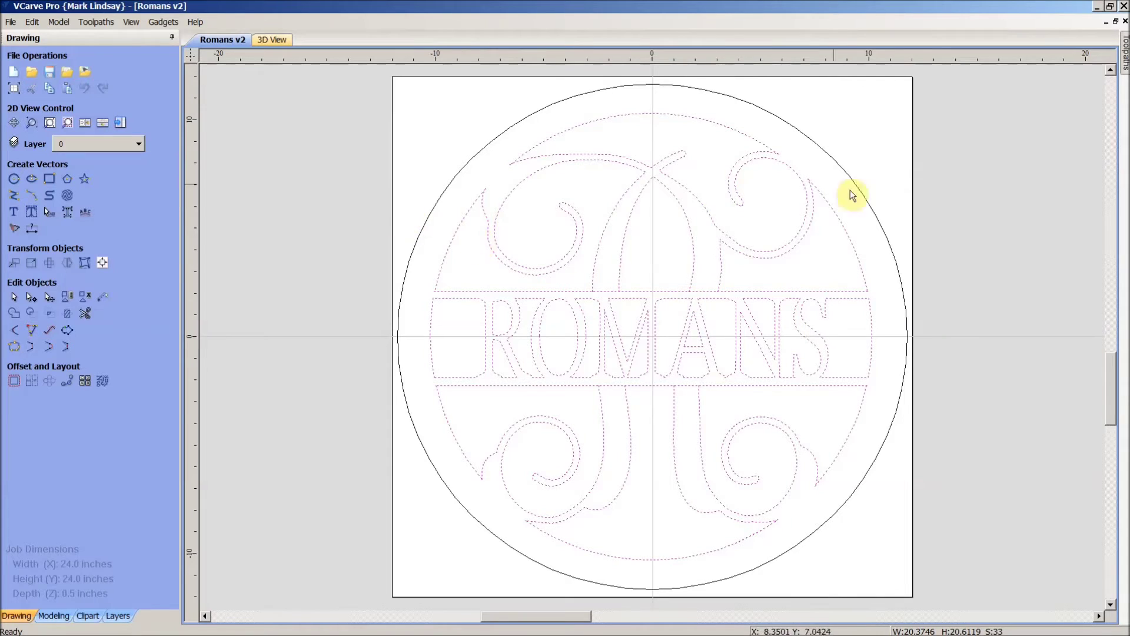
left_click(121, 125)
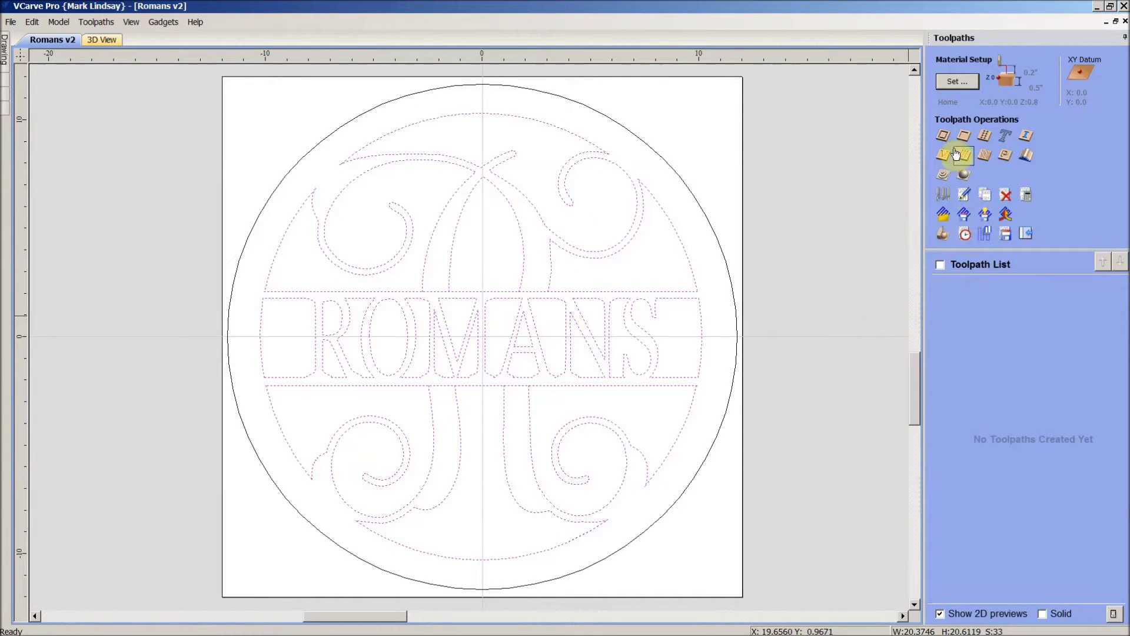
Step: Calculate a trial inside 2D profile toolpath, ignoring the open-vector warning
left_click(942, 136)
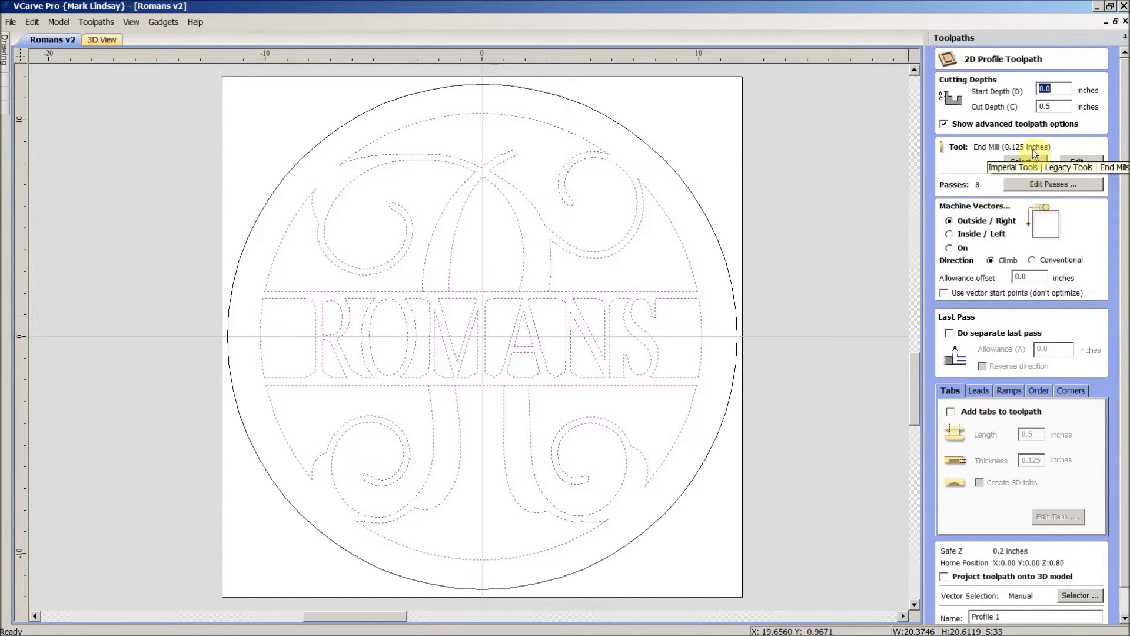
left_click(949, 234)
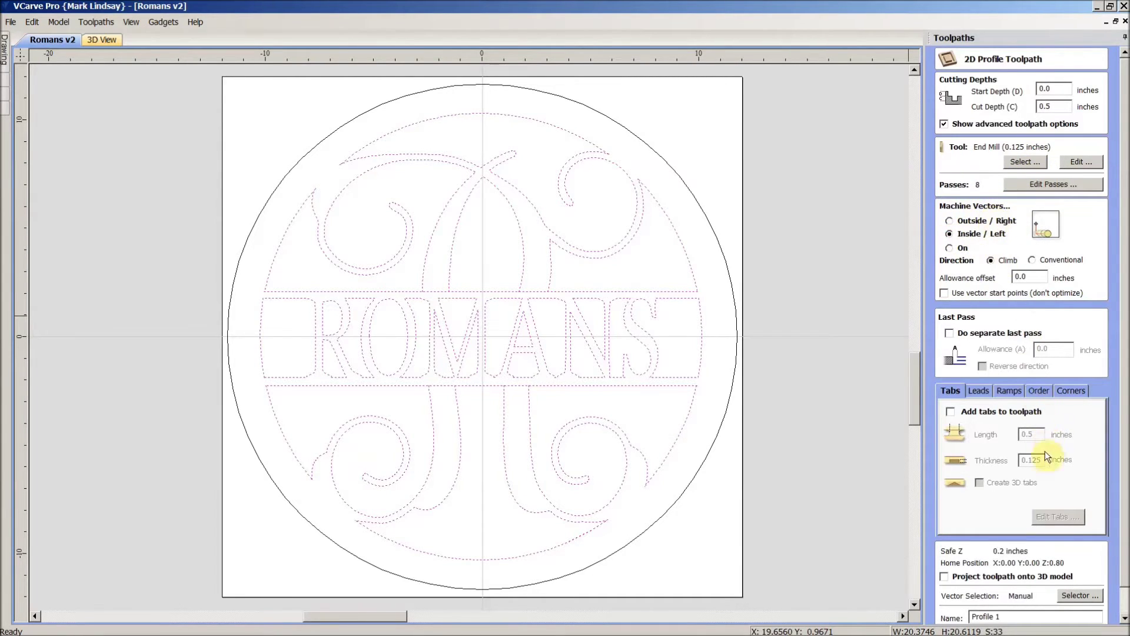
scroll(1045, 465, "down", 2)
scroll(1041, 561, "down", 1)
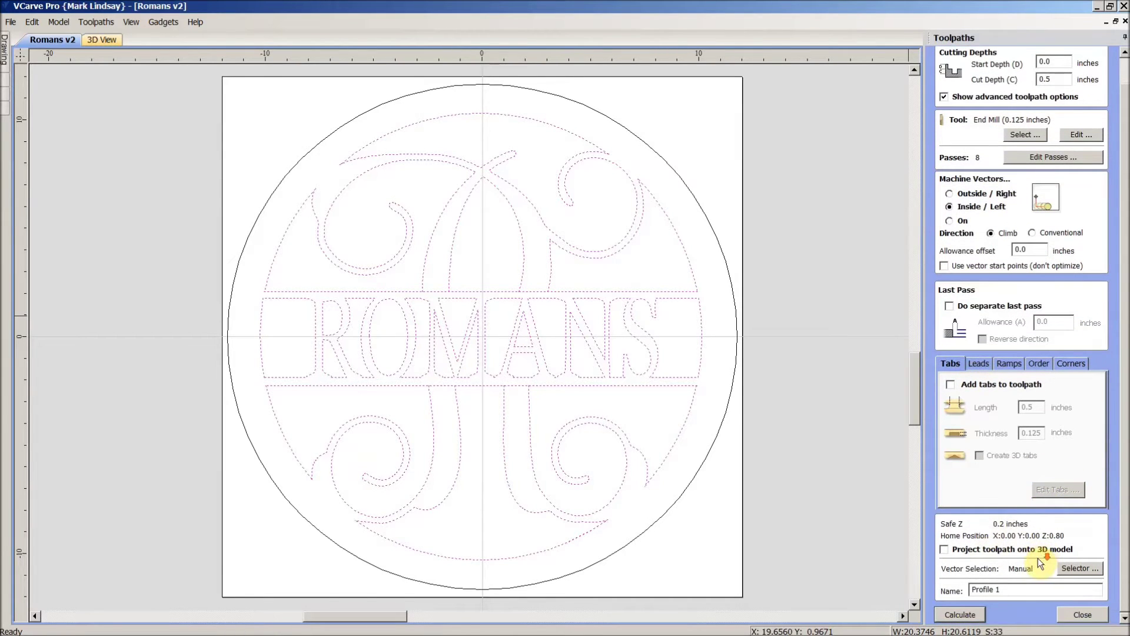
left_click(960, 615)
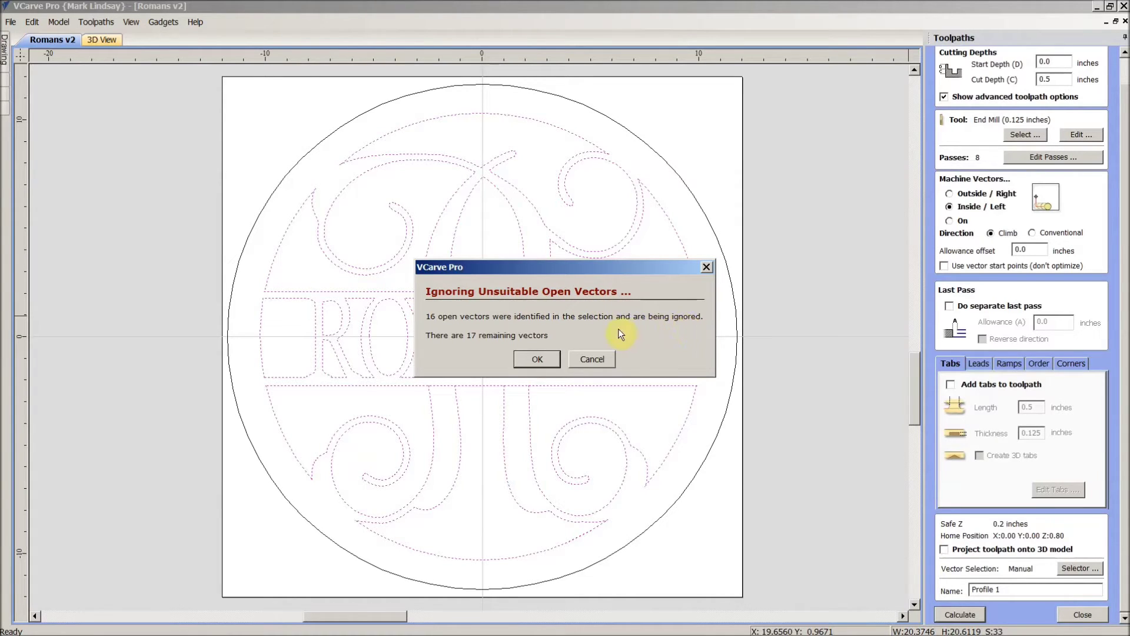
left_click(538, 359)
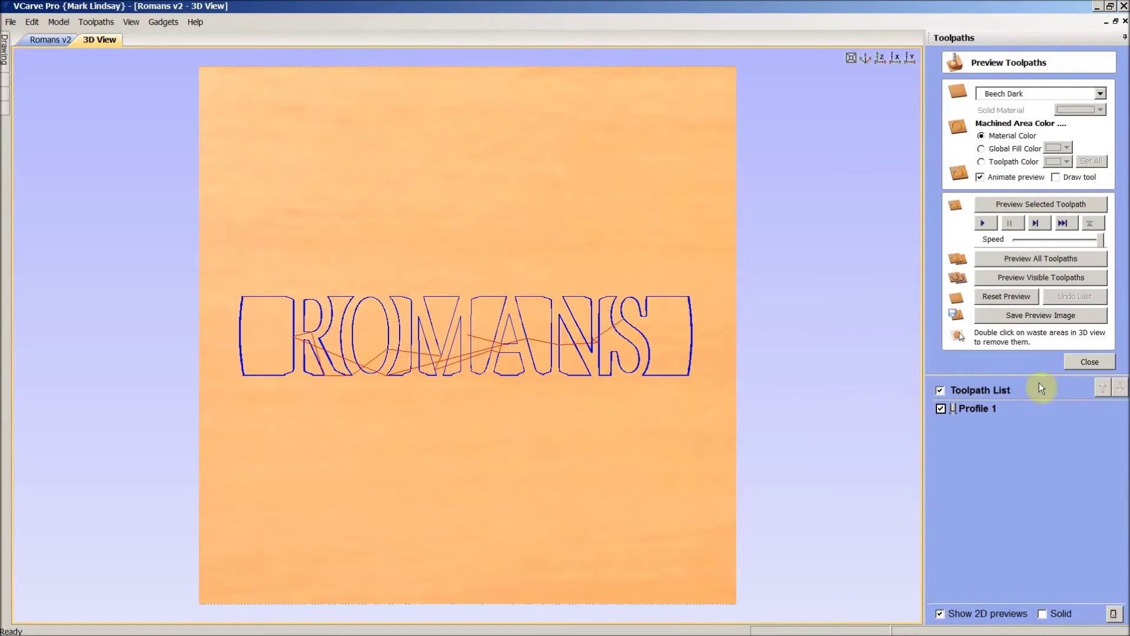
left_click(1085, 361)
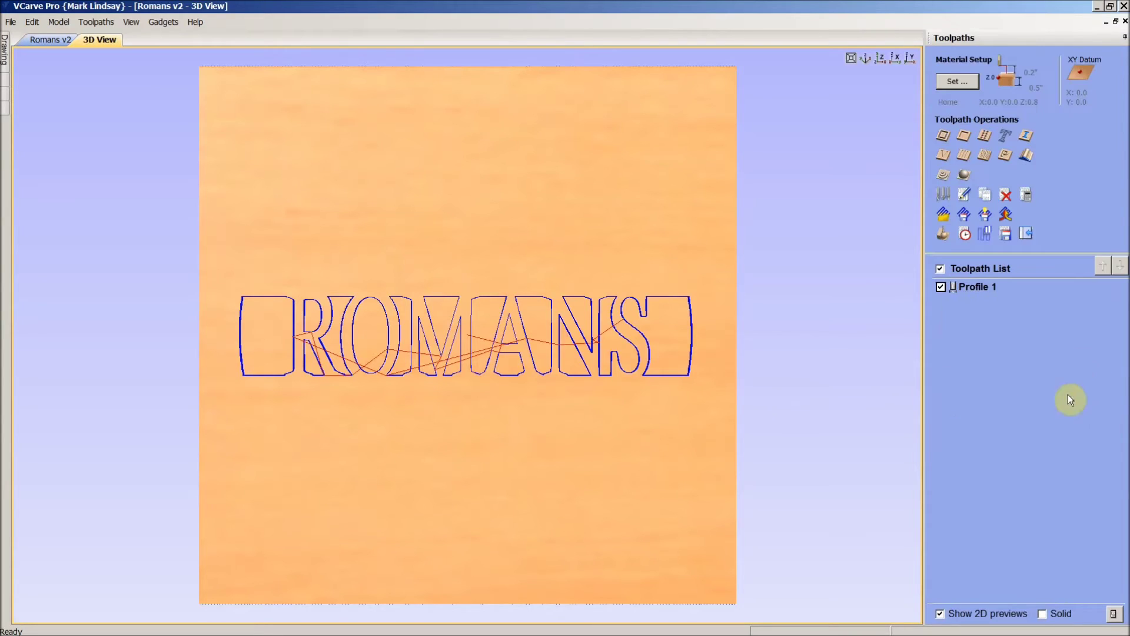
Step: Delete Profile 1, return to the Romans v2 drawing and clear the selection
right_click(976, 287)
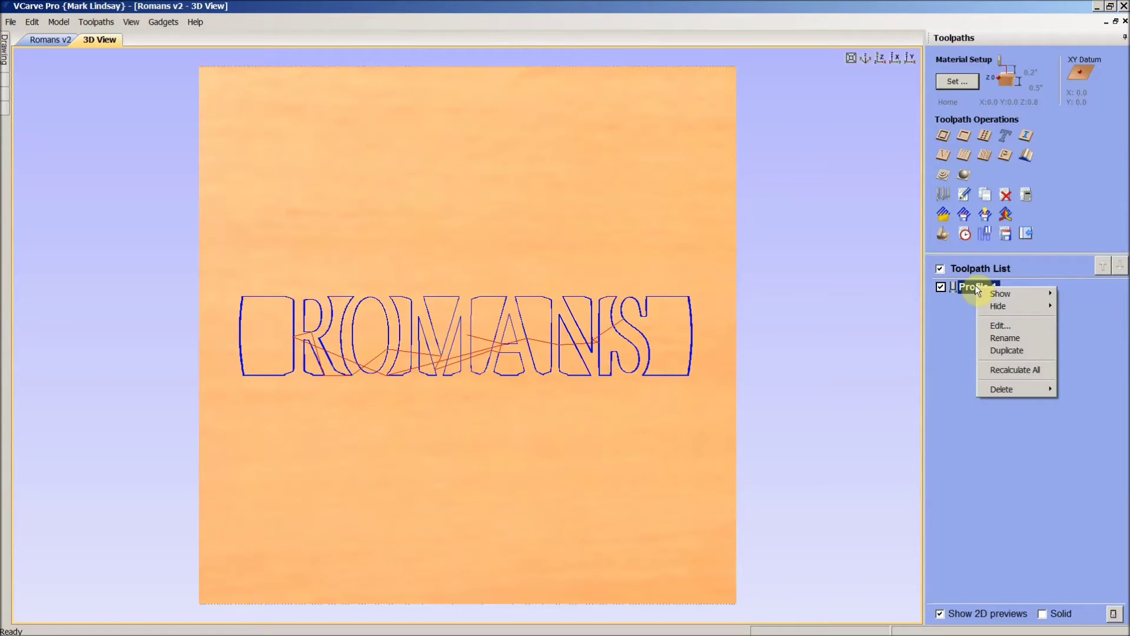
mouse_move(1003, 390)
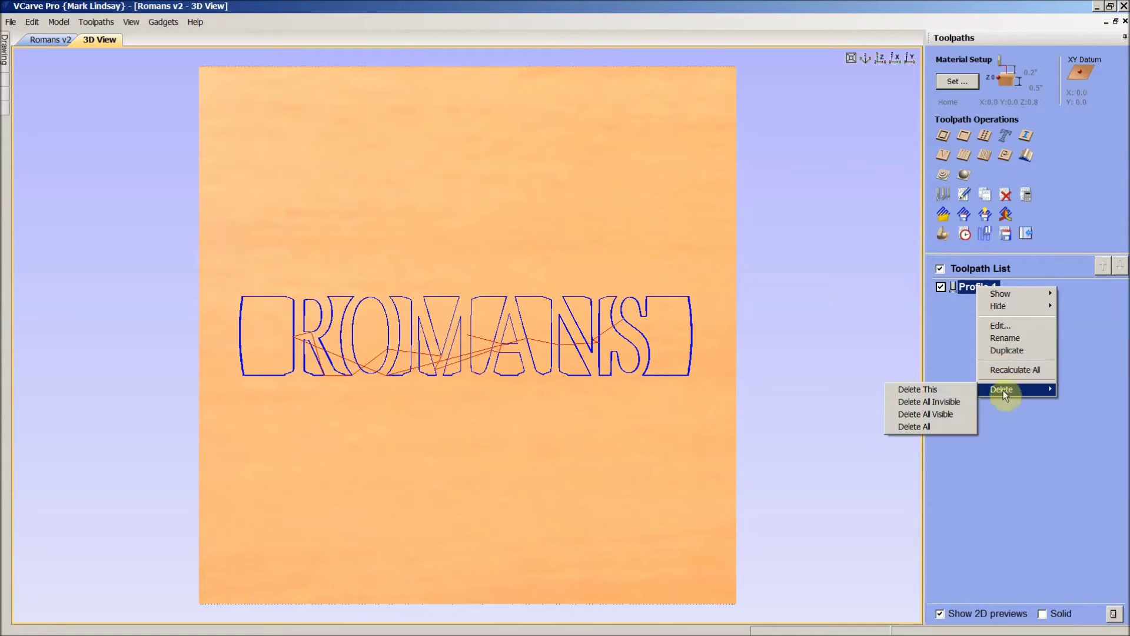
left_click(940, 386)
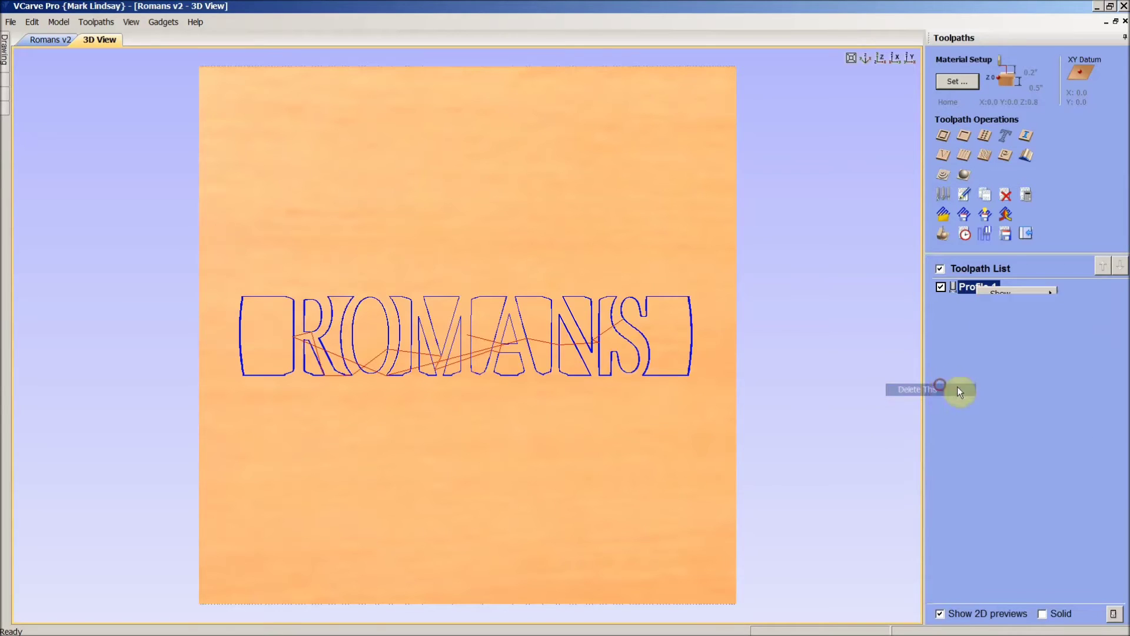
left_click(1025, 233)
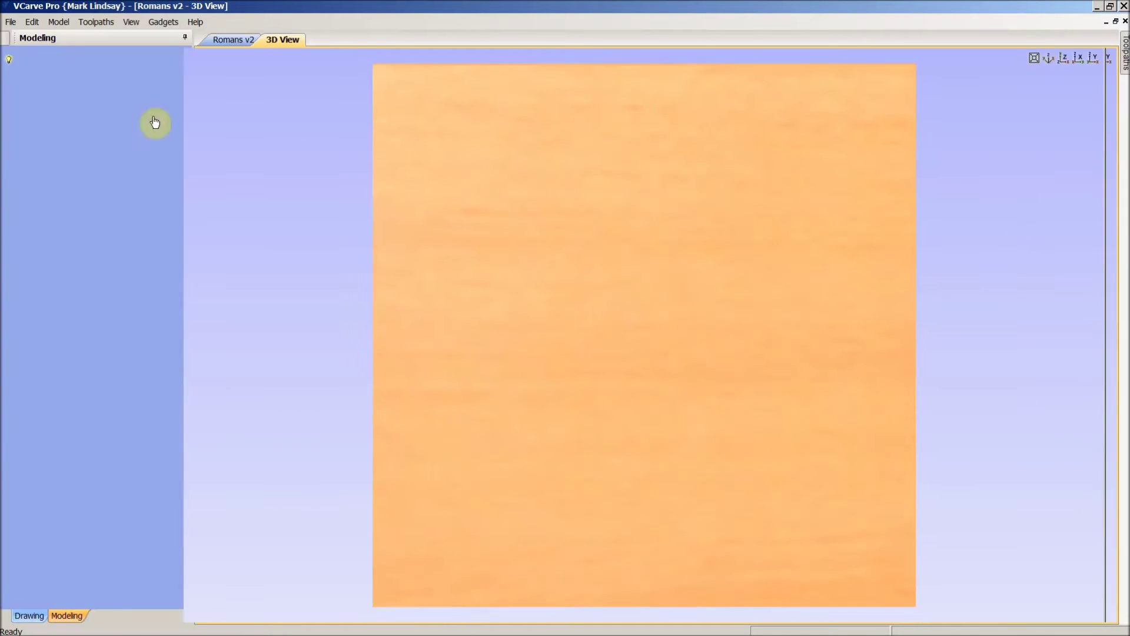
left_click(222, 38)
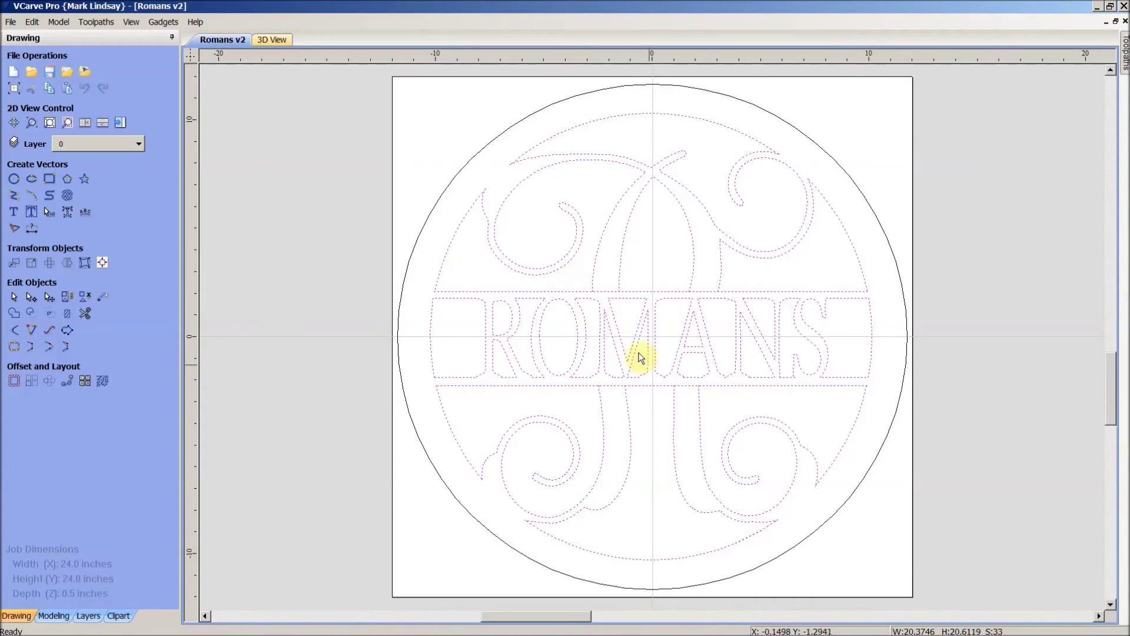
left_click(825, 263)
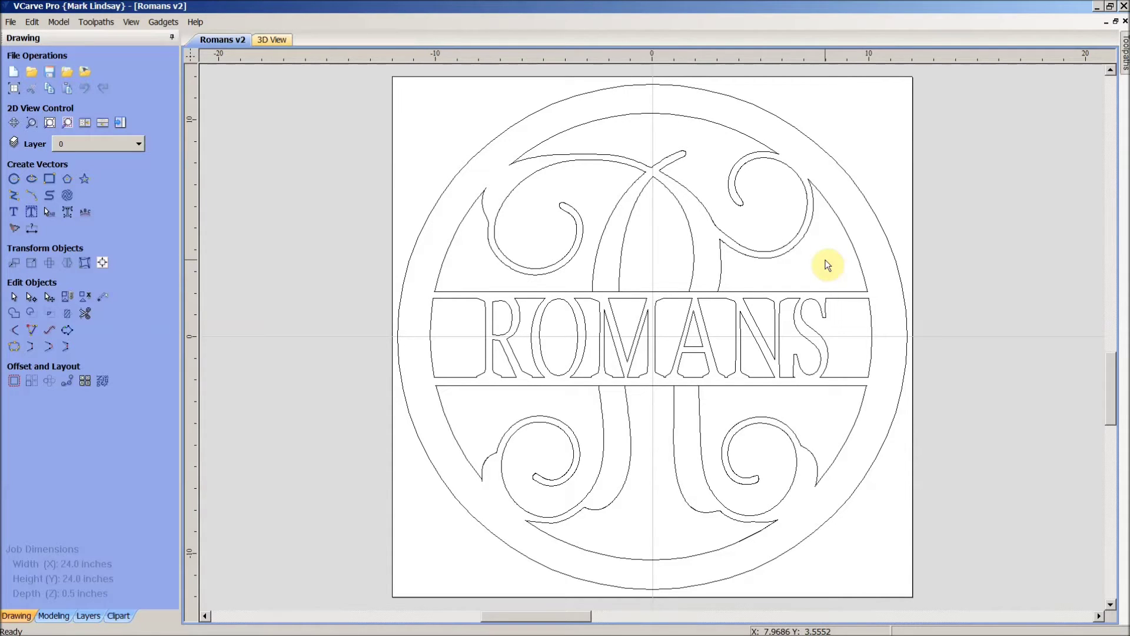
right_click(826, 263)
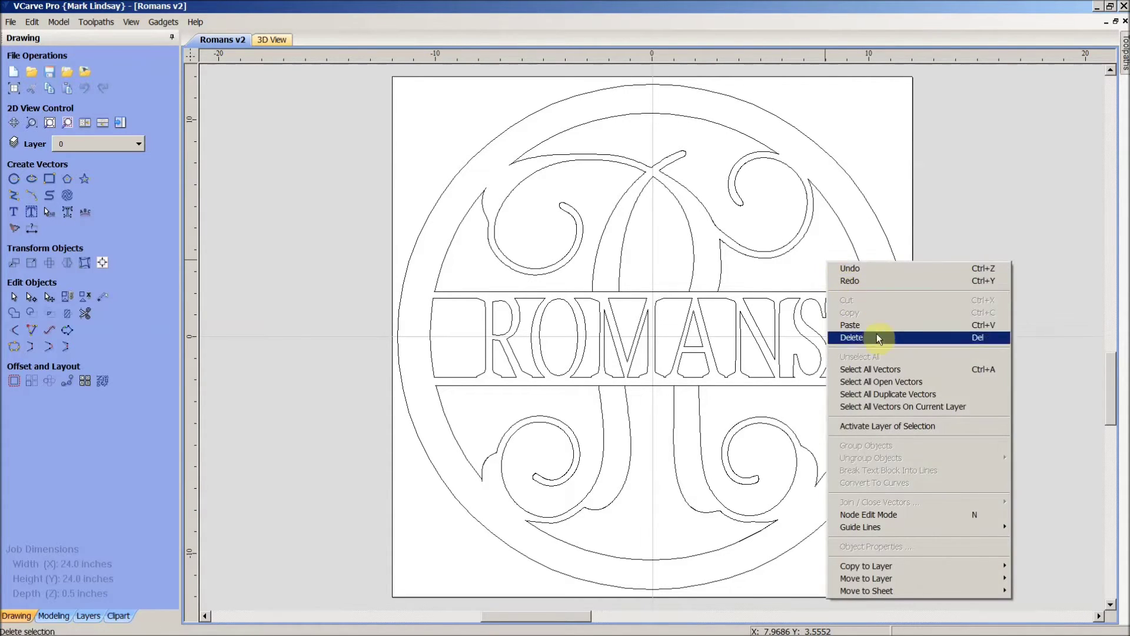
left_click(912, 382)
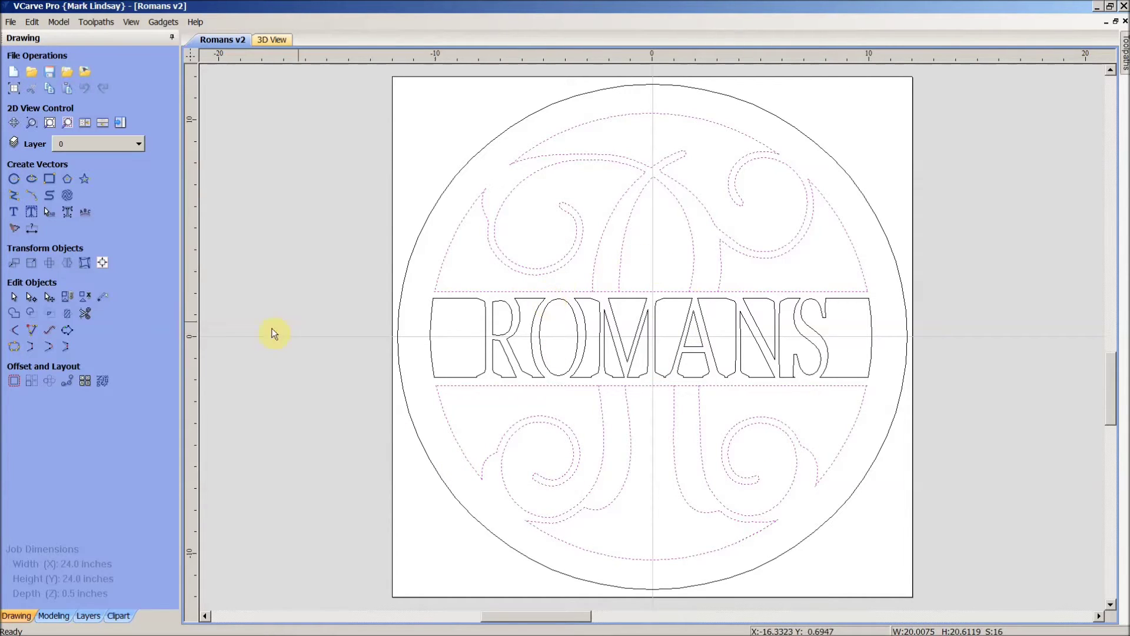
left_click(13, 348)
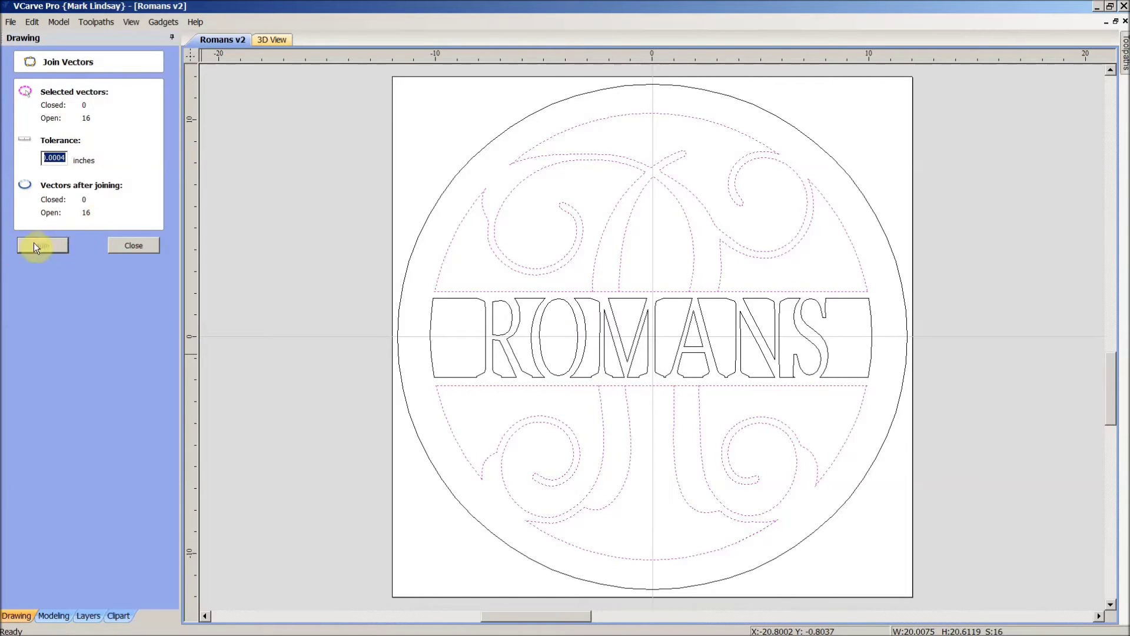
left_click(136, 245)
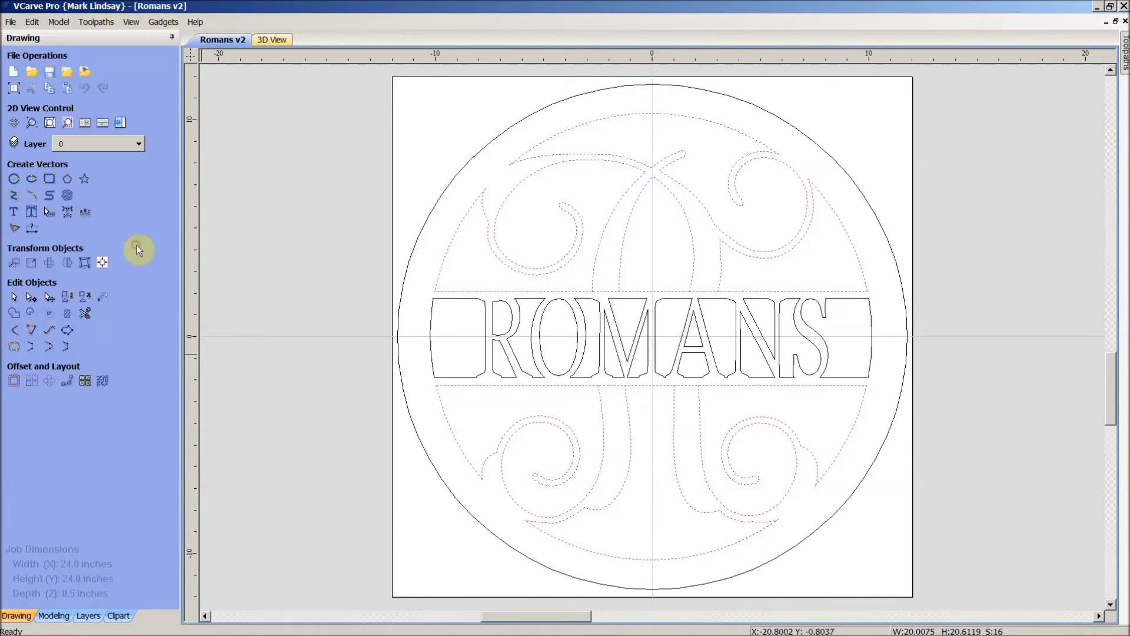
left_click(364, 442)
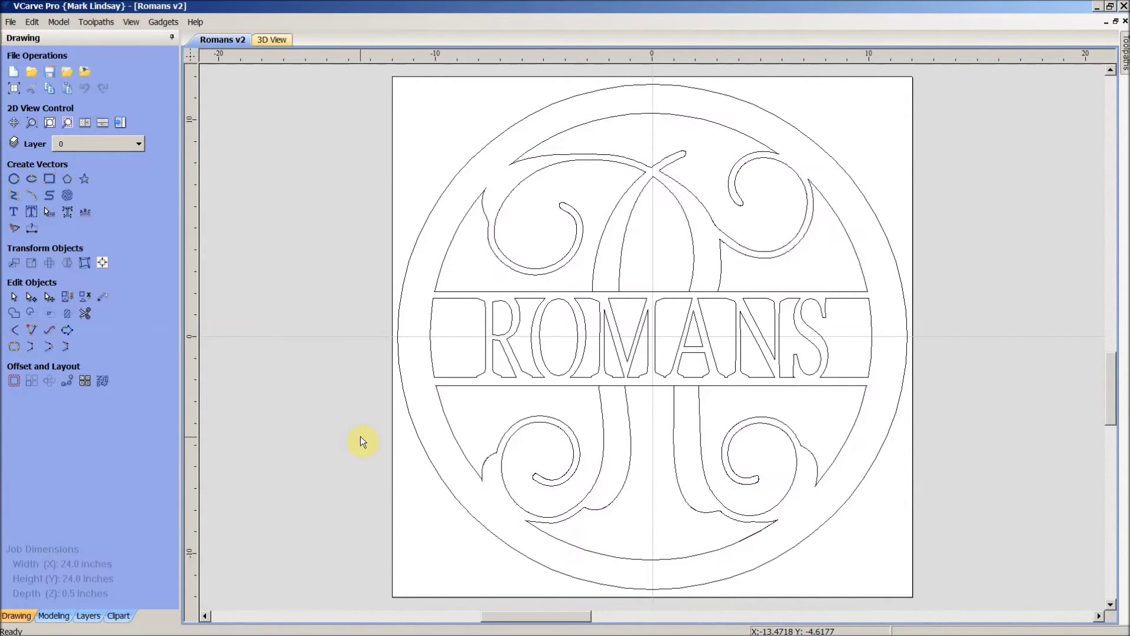
left_click(459, 445)
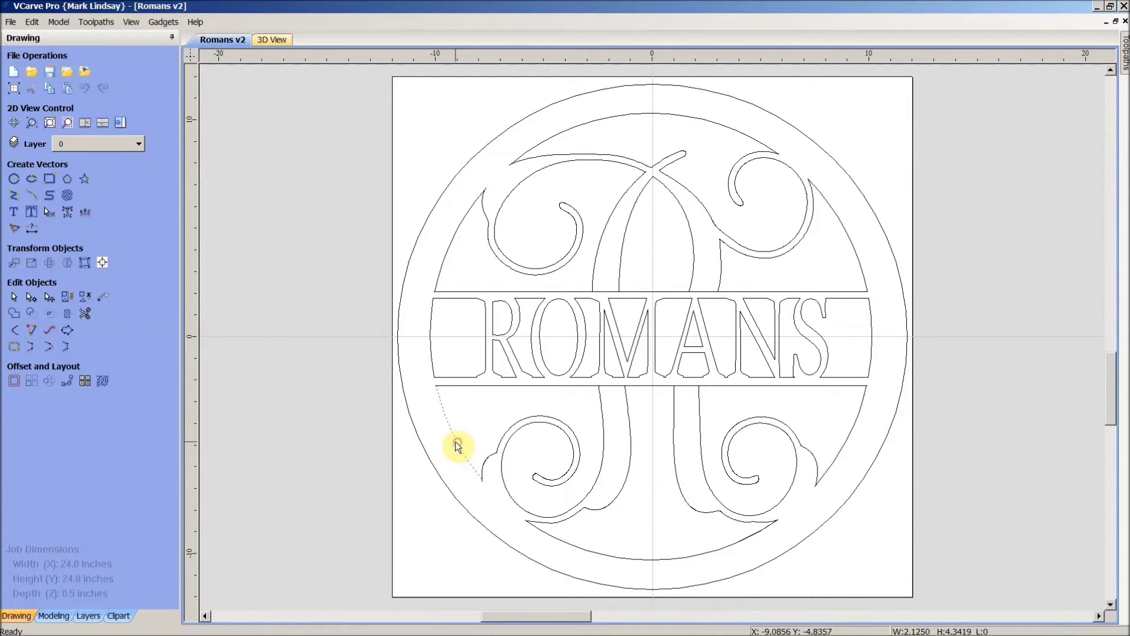
left_click(486, 419)
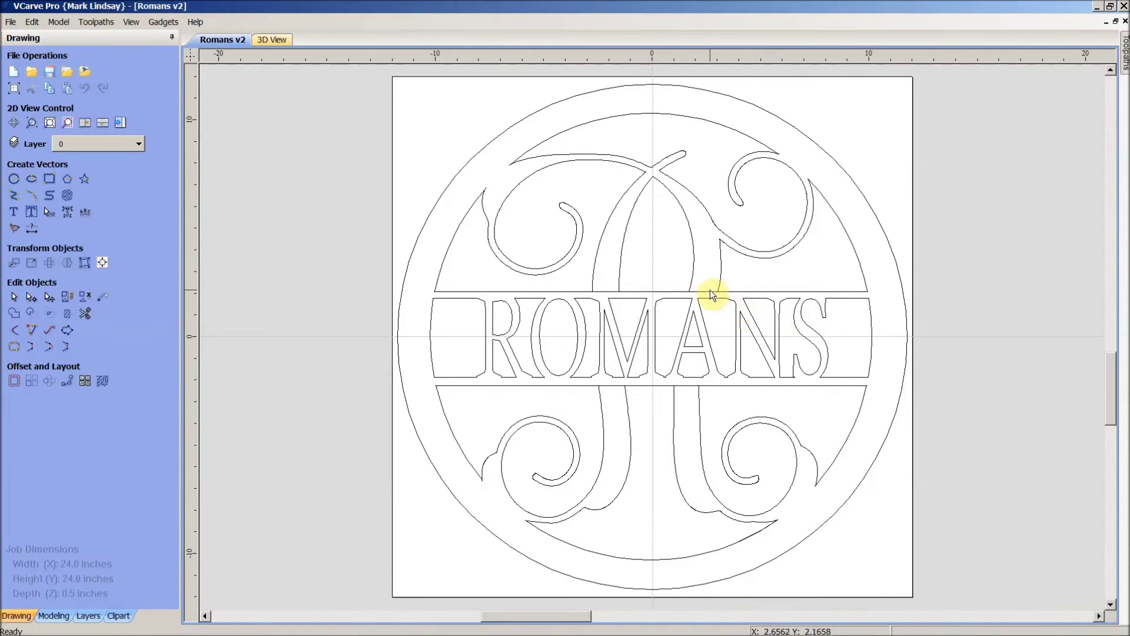
left_click(685, 386)
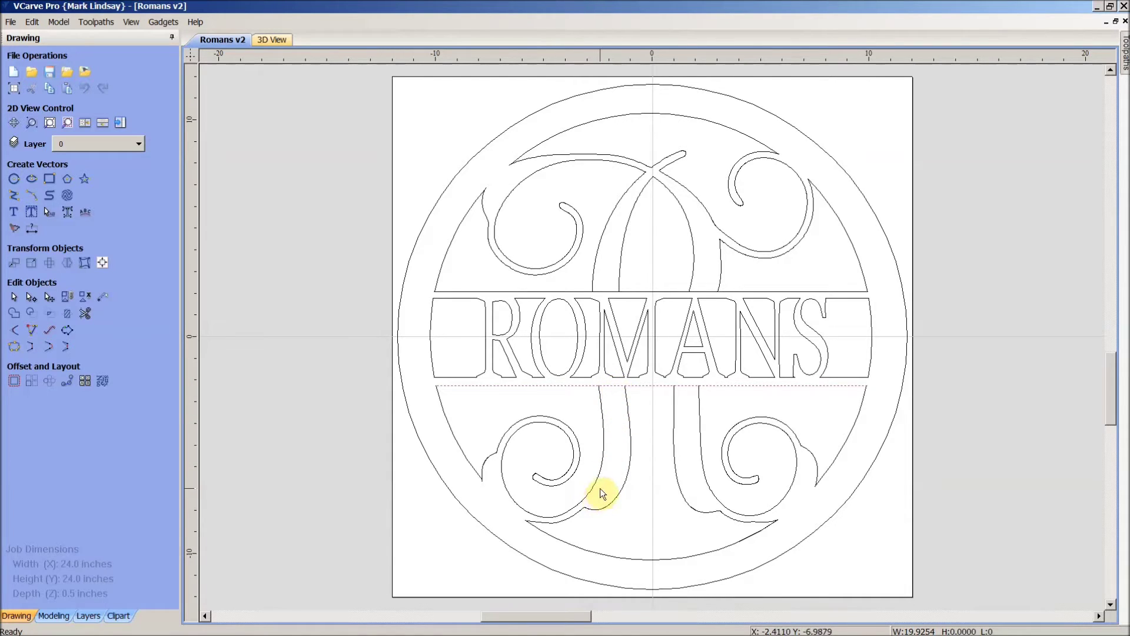
mouse_move(154, 631)
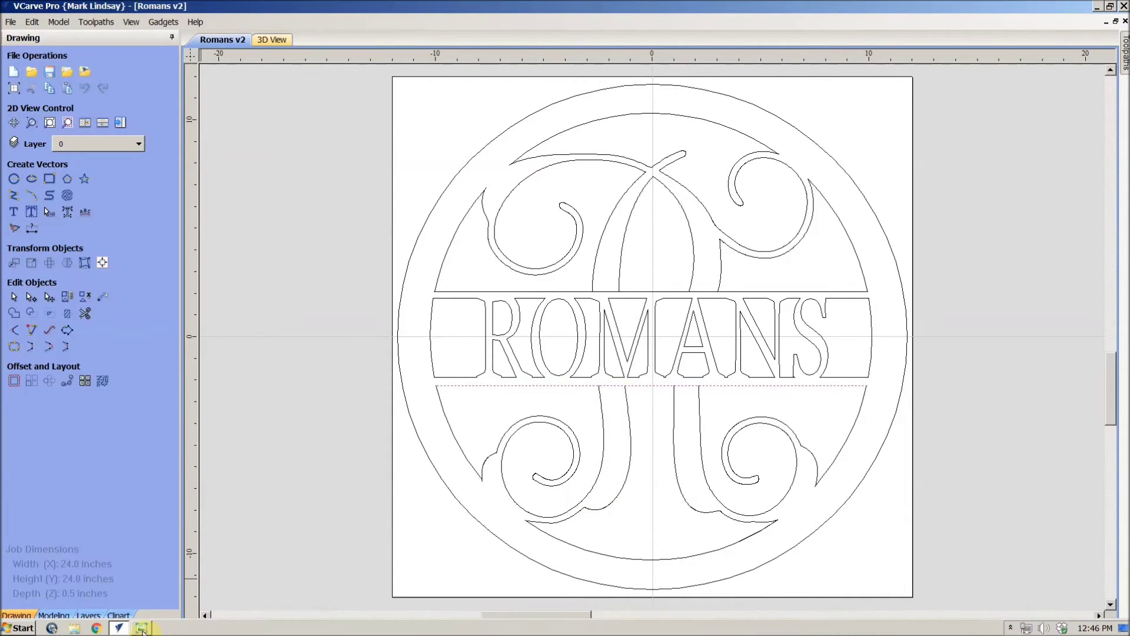
left_click(150, 600)
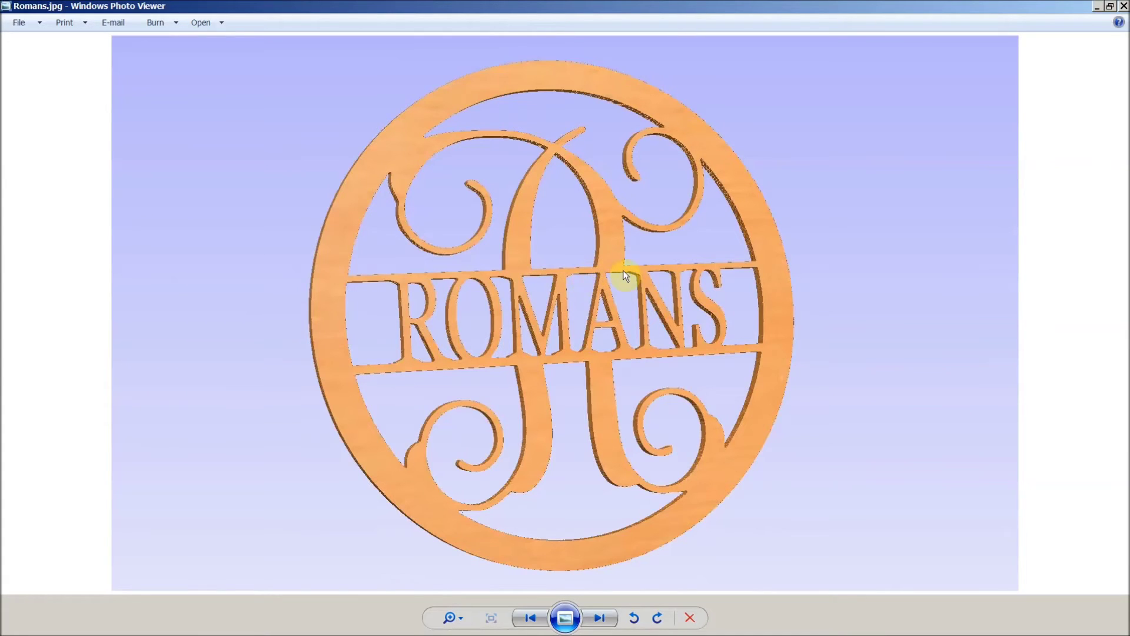
left_click(1096, 7)
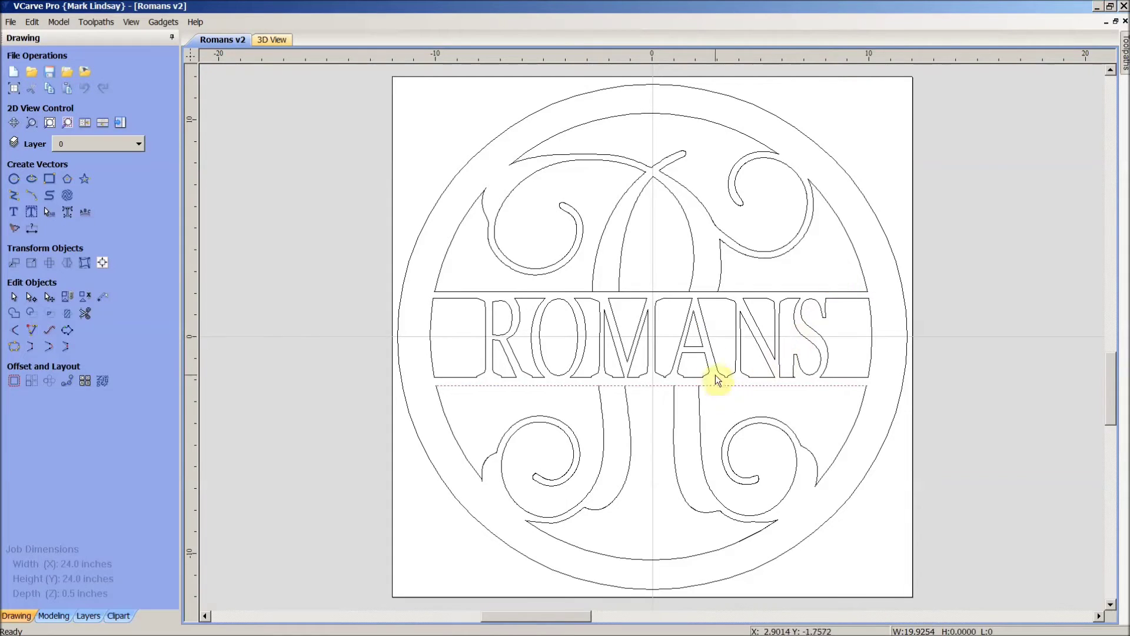
left_click(713, 292)
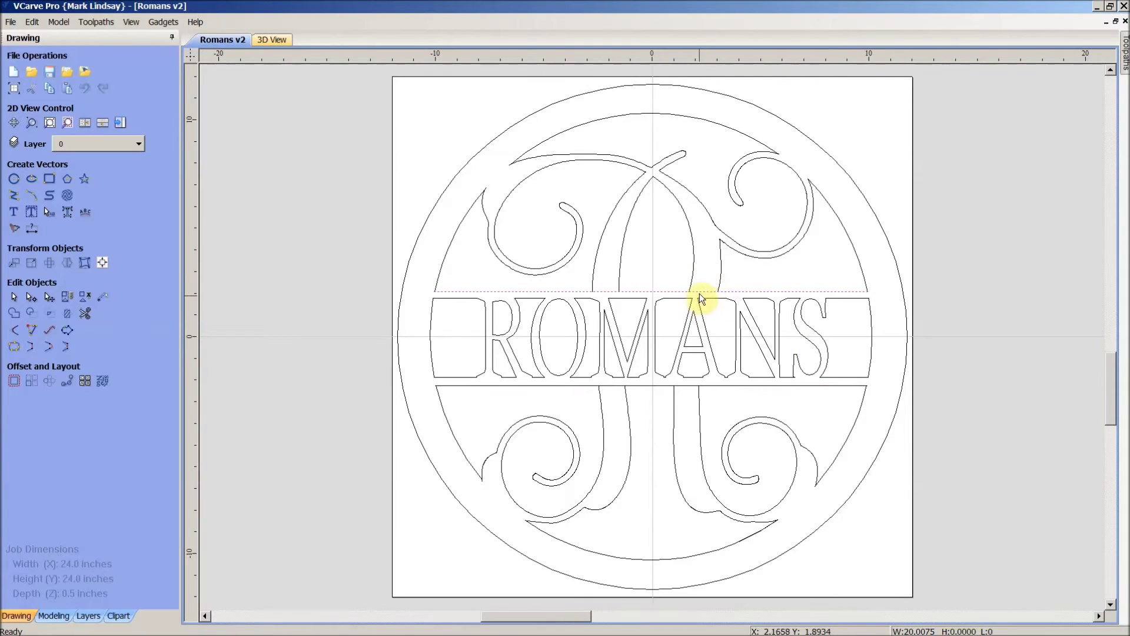
left_click(711, 271)
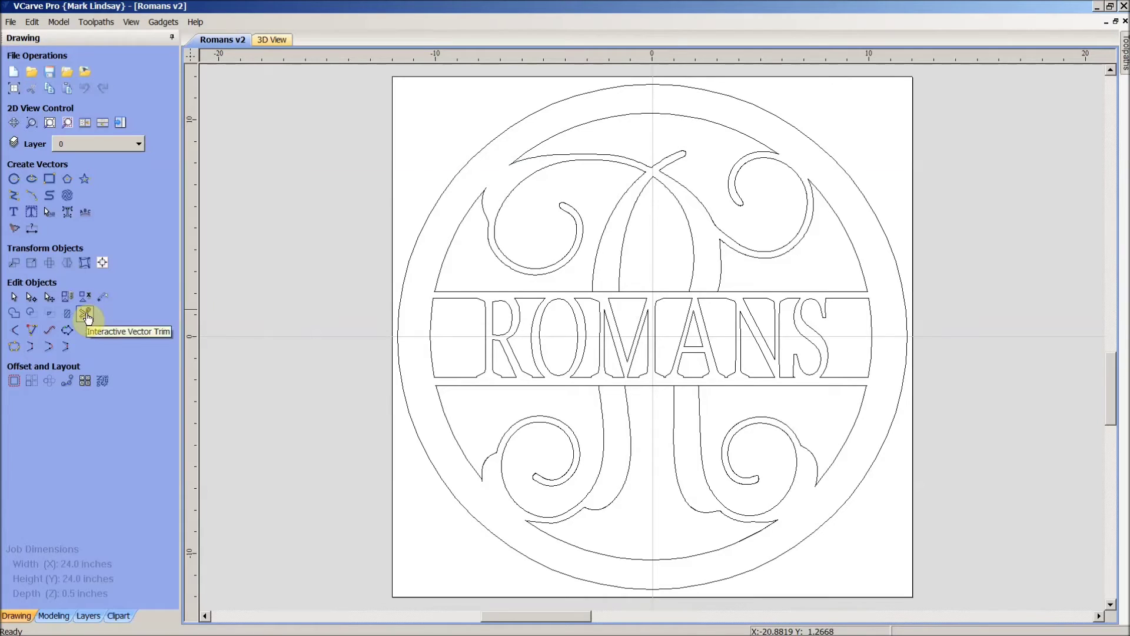
left_click(85, 316)
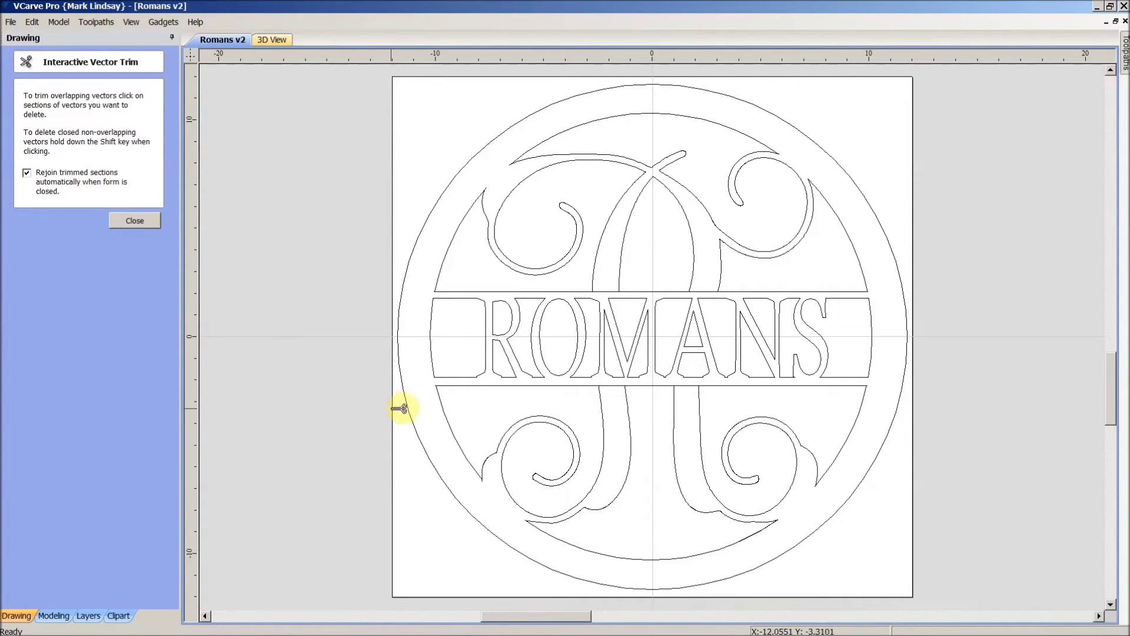
Step: Trim the band-line pieces crossing the left and right stems beside ROMANS
scroll(605, 408, "up", 2)
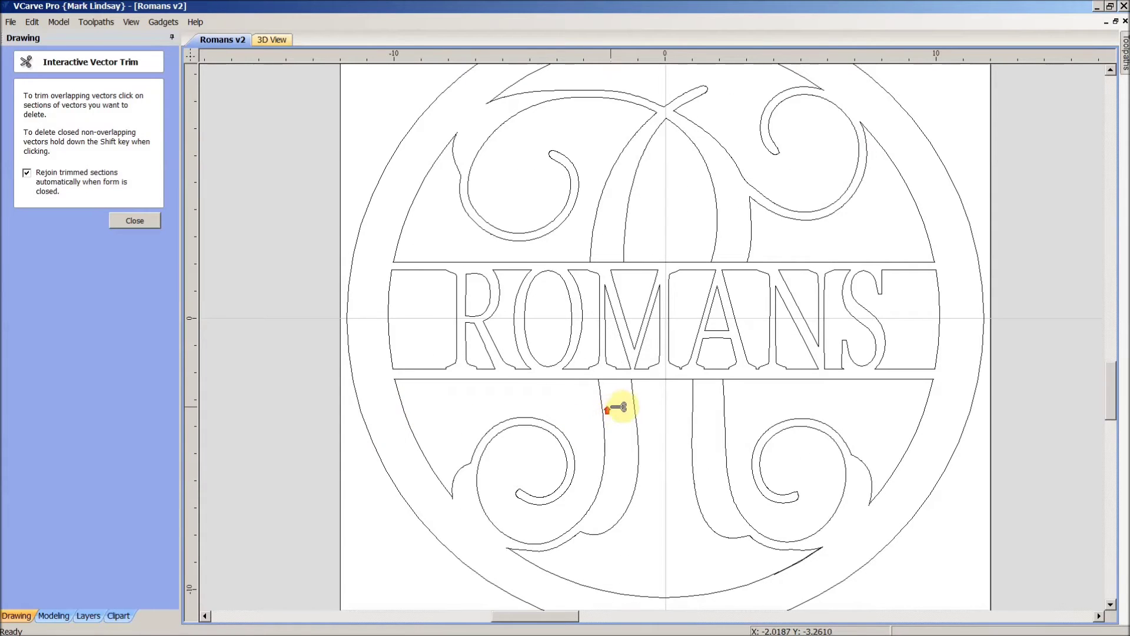
scroll(621, 405, "up", 2)
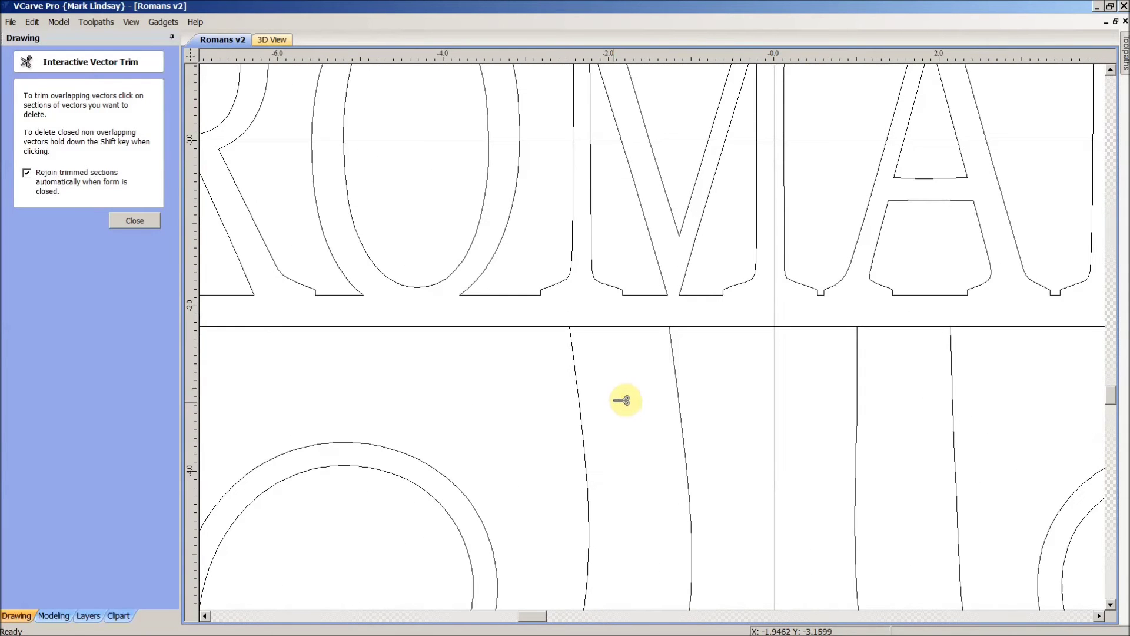
left_click(630, 326)
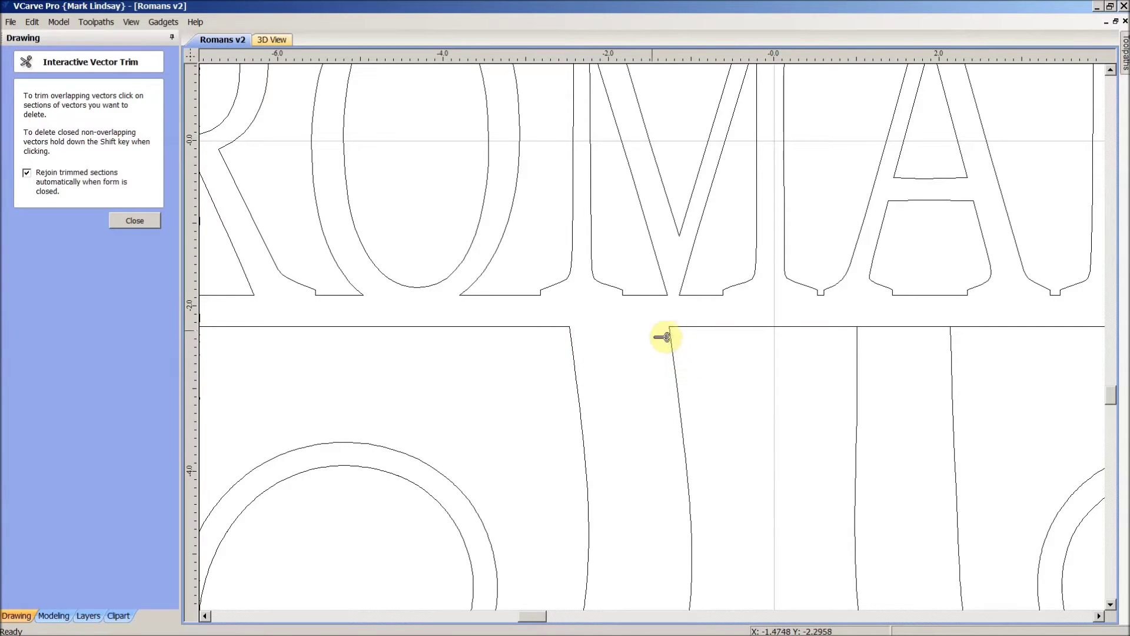
scroll(619, 323, "down", 3)
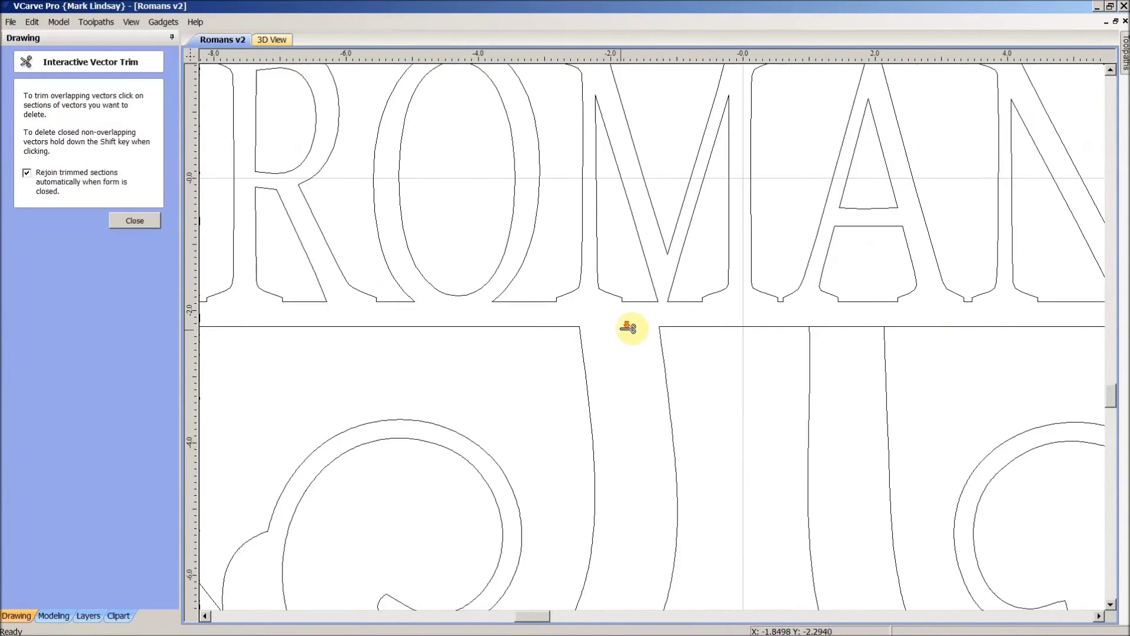
scroll(634, 341, "down", 2)
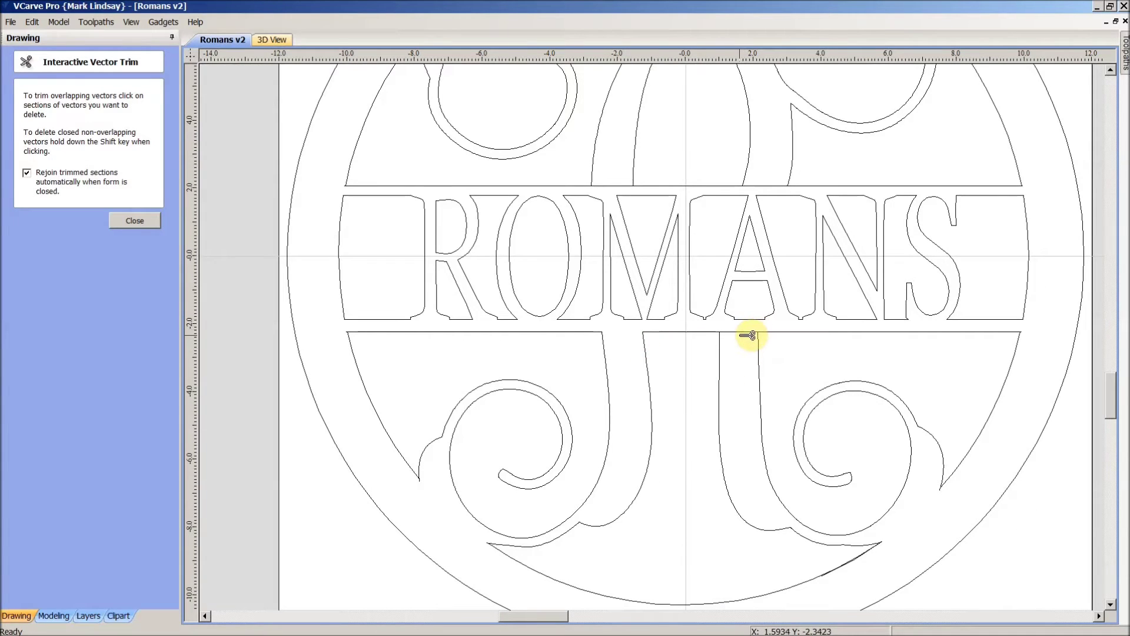
left_click(747, 332)
left_click(767, 186)
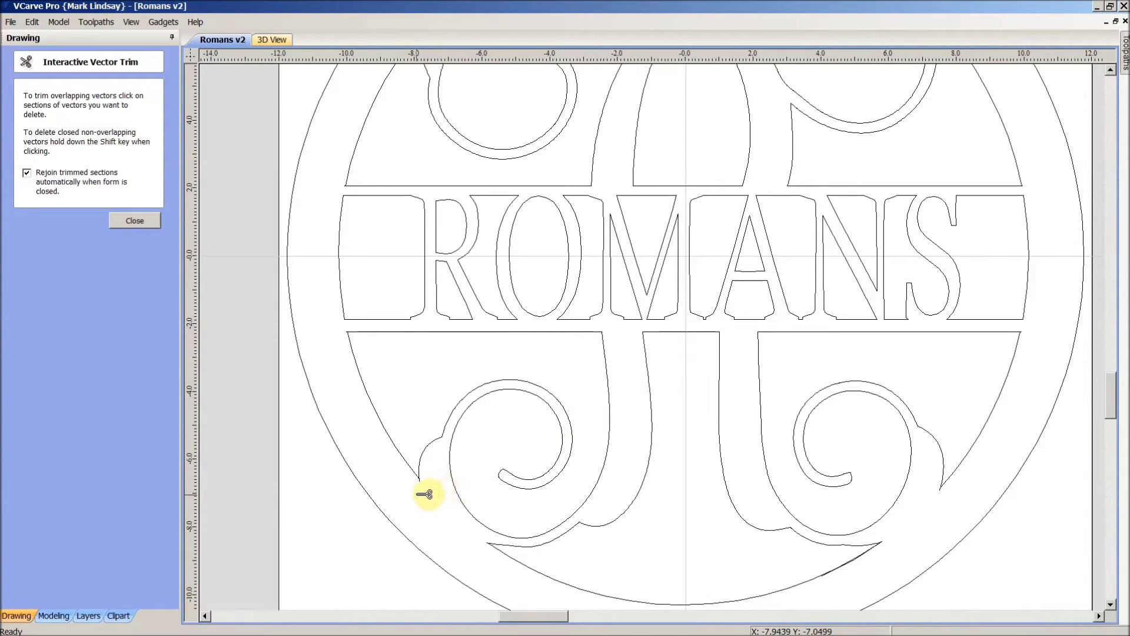
Step: Zoom and pan around the lower-left swirl junctions and the bar below ROMANS
scroll(422, 495, "up", 8)
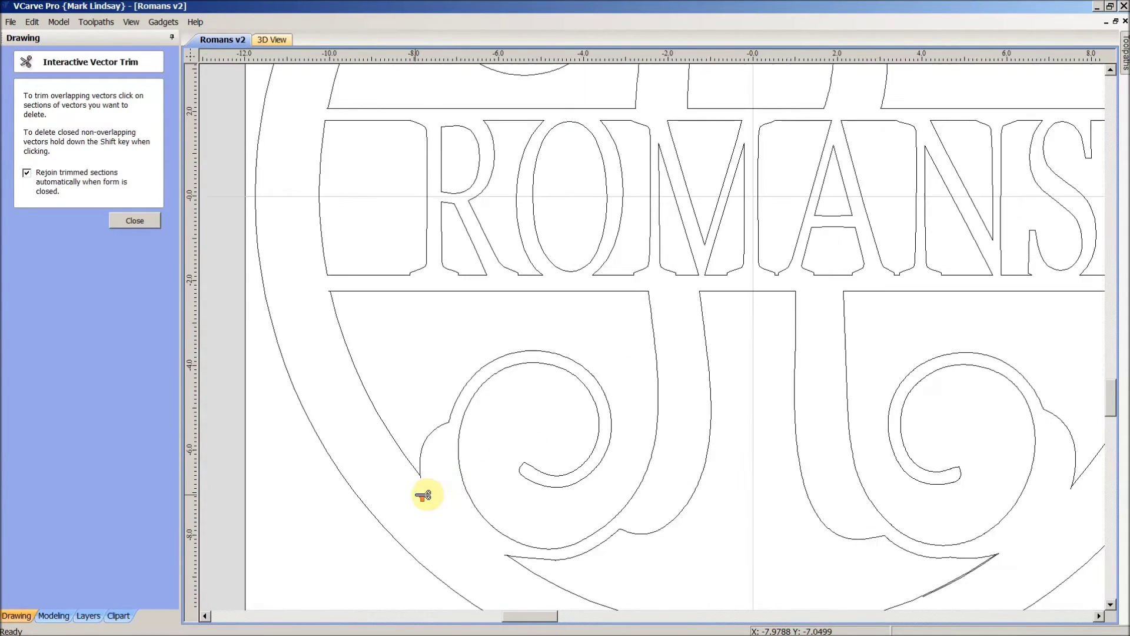
scroll(425, 492, "up", 2)
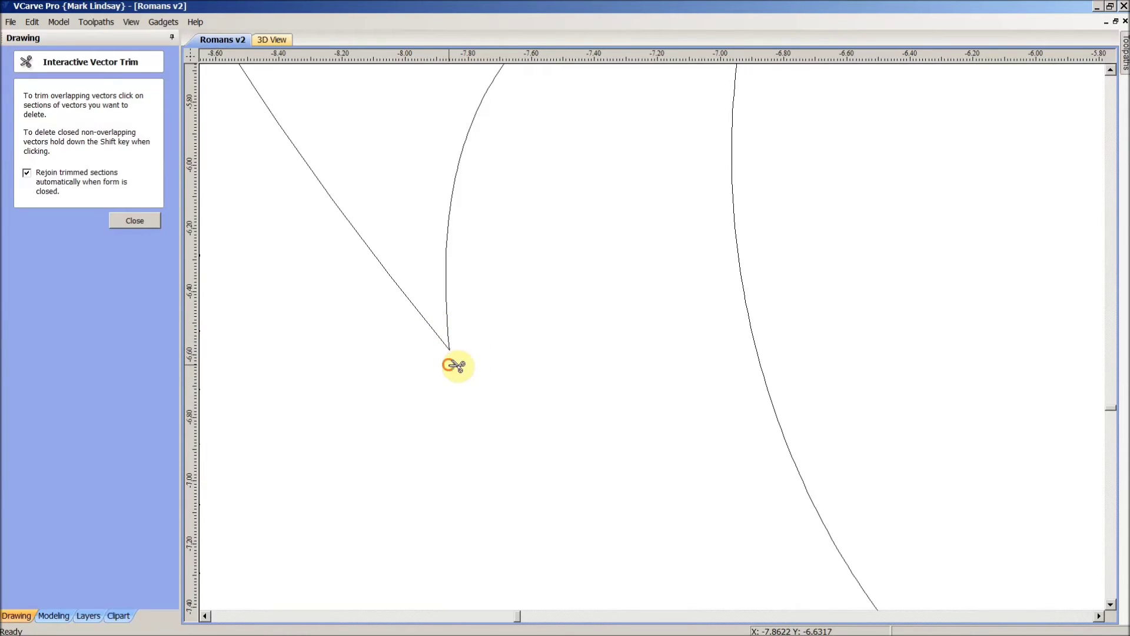
scroll(471, 365, "down", 3)
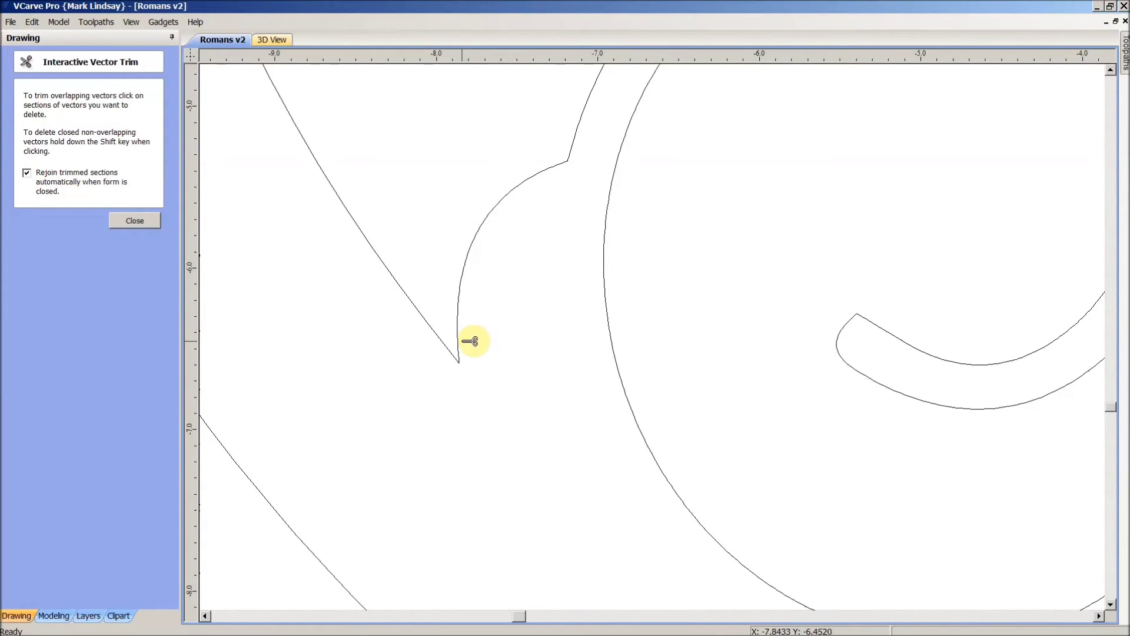
scroll(510, 449, "down", 2)
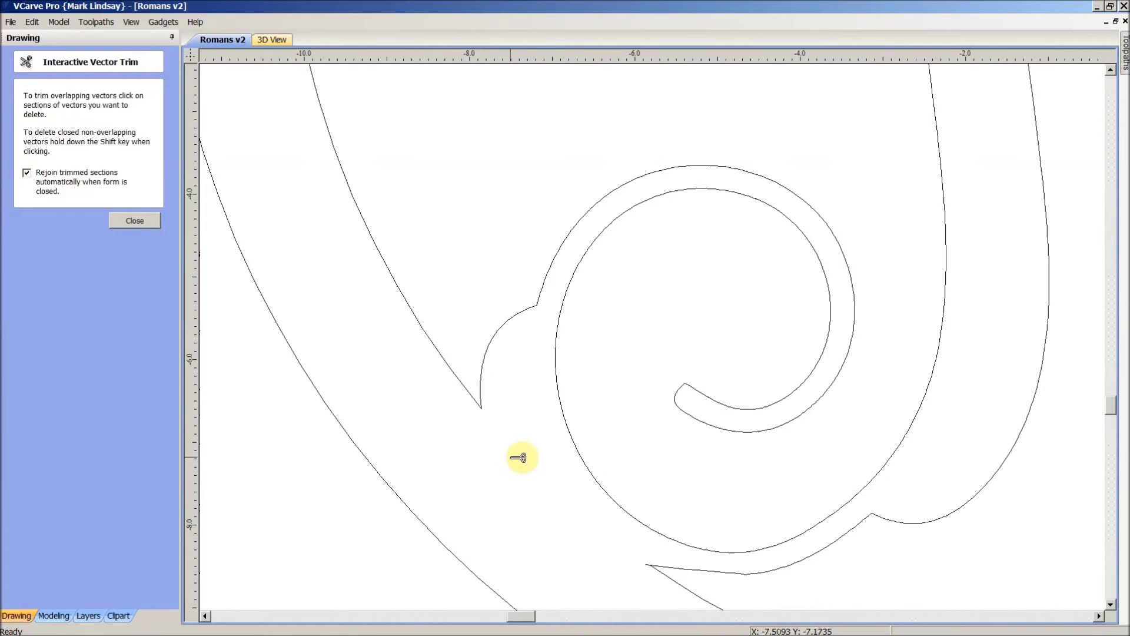
scroll(662, 595, "up", 2)
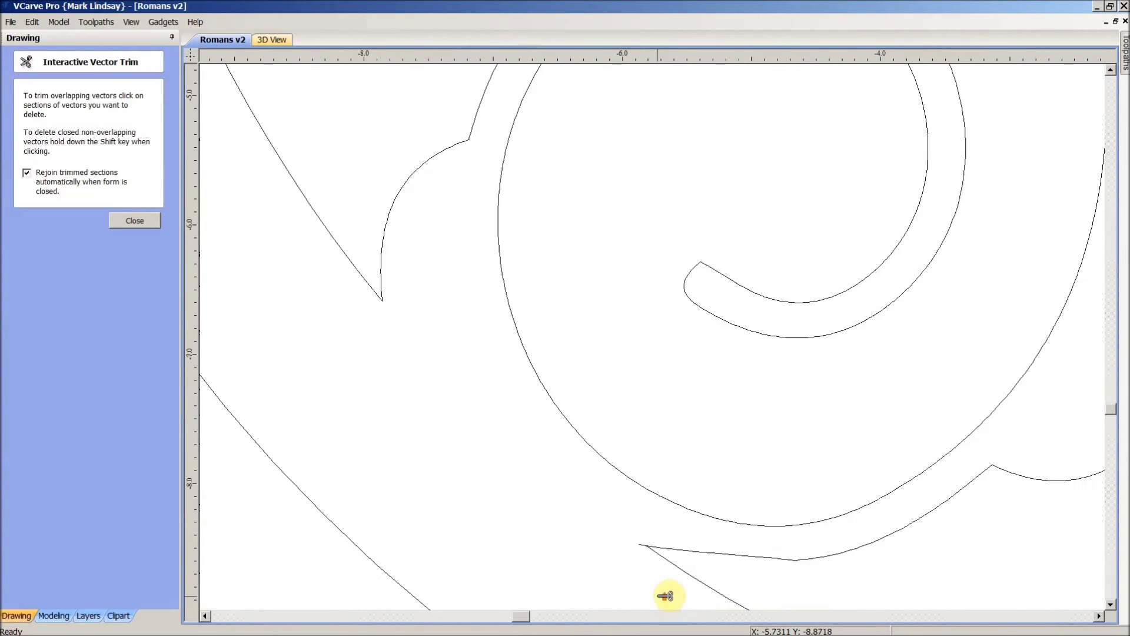
scroll(660, 582, "up", 2)
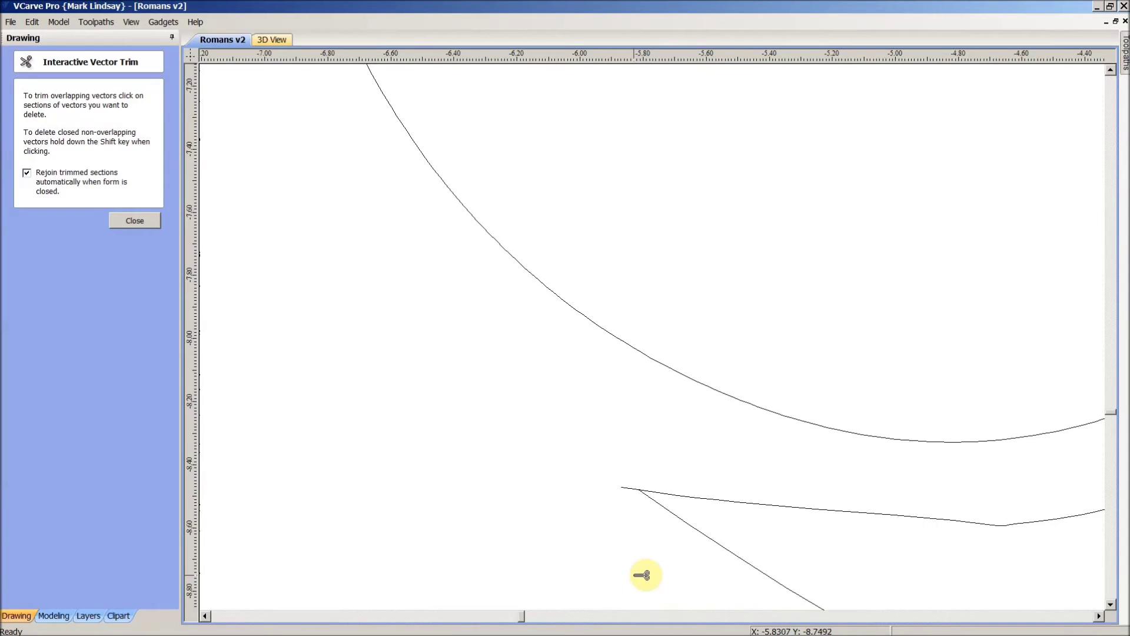
scroll(642, 574, "up", 2)
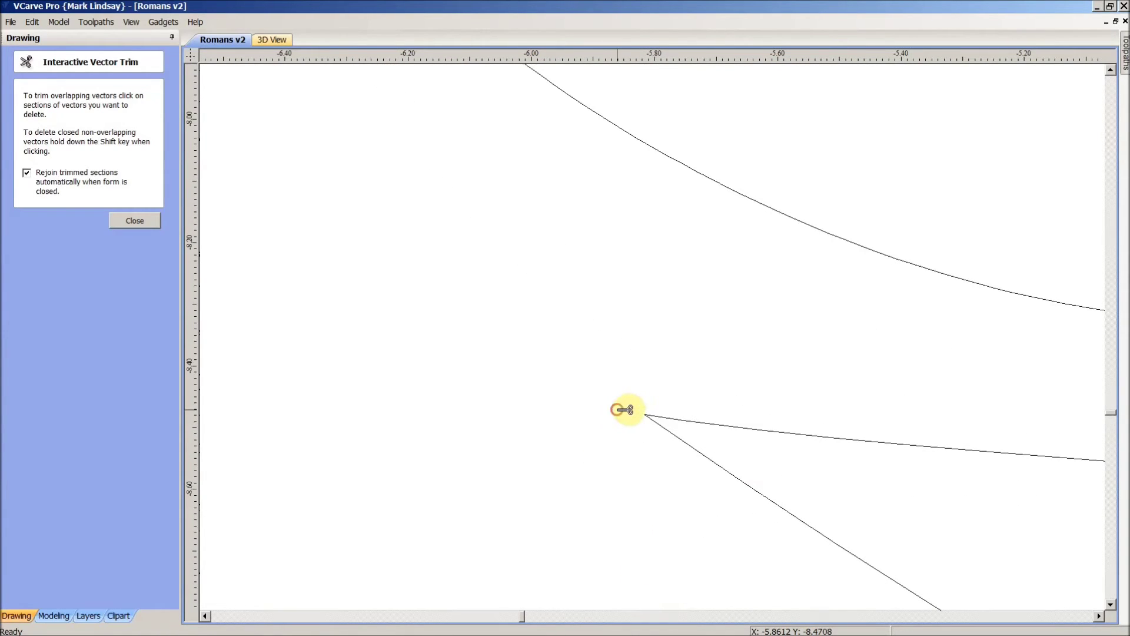
scroll(612, 427, "down", 5)
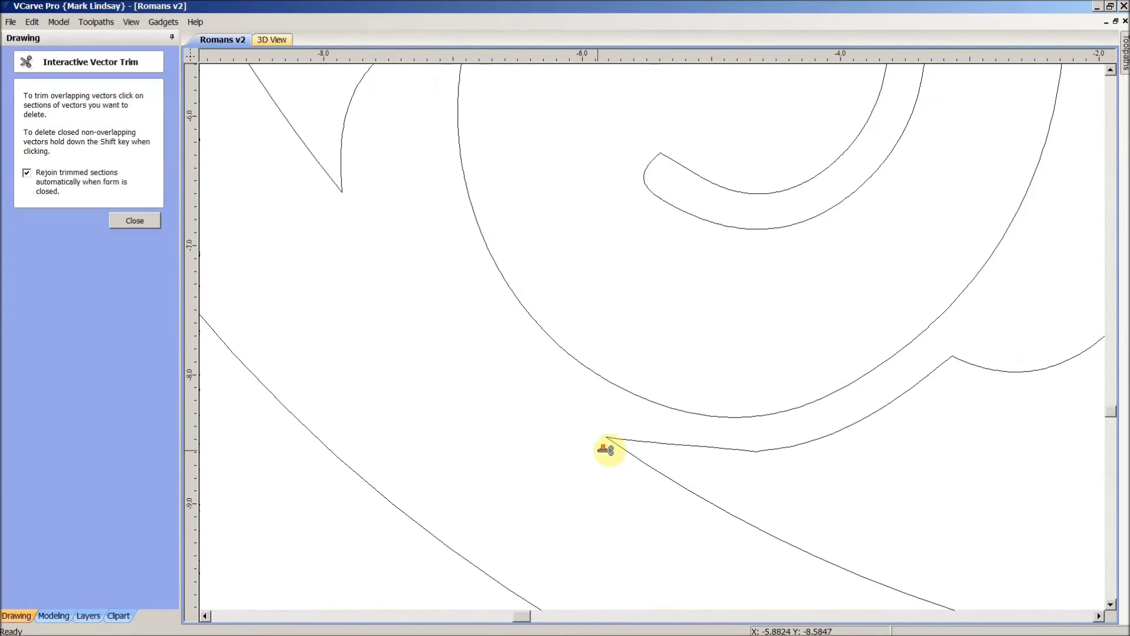
scroll(574, 452, "down", 1)
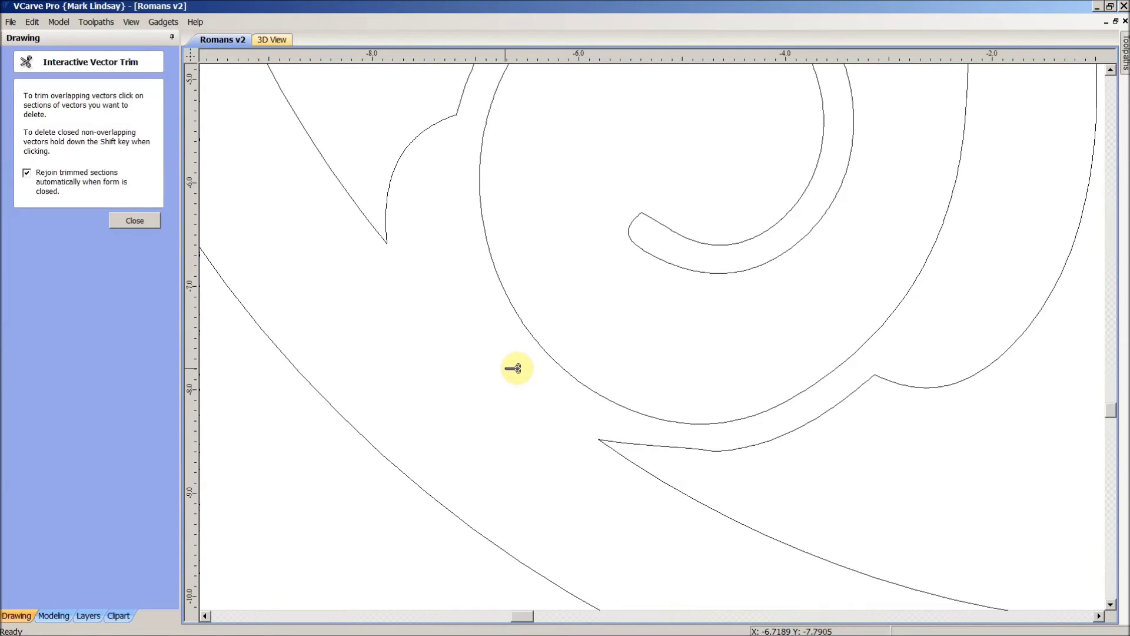
middle_click_drag(517, 368, 657, 555)
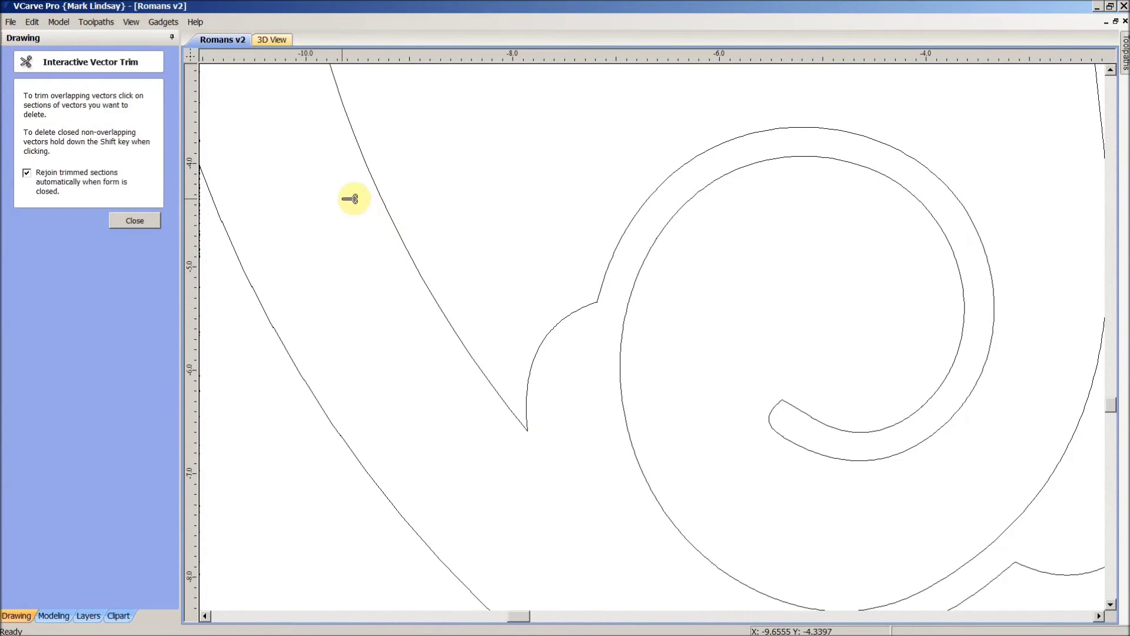
middle_click_drag(351, 199, 421, 470)
scroll(379, 309, "up", 1)
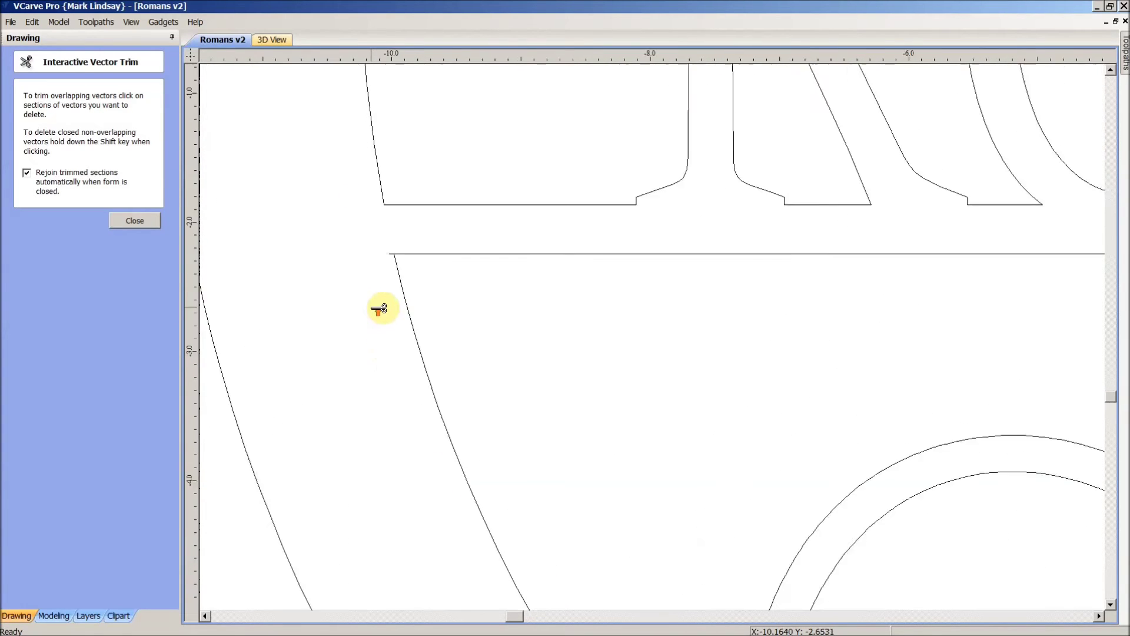
scroll(381, 303, "up", 1)
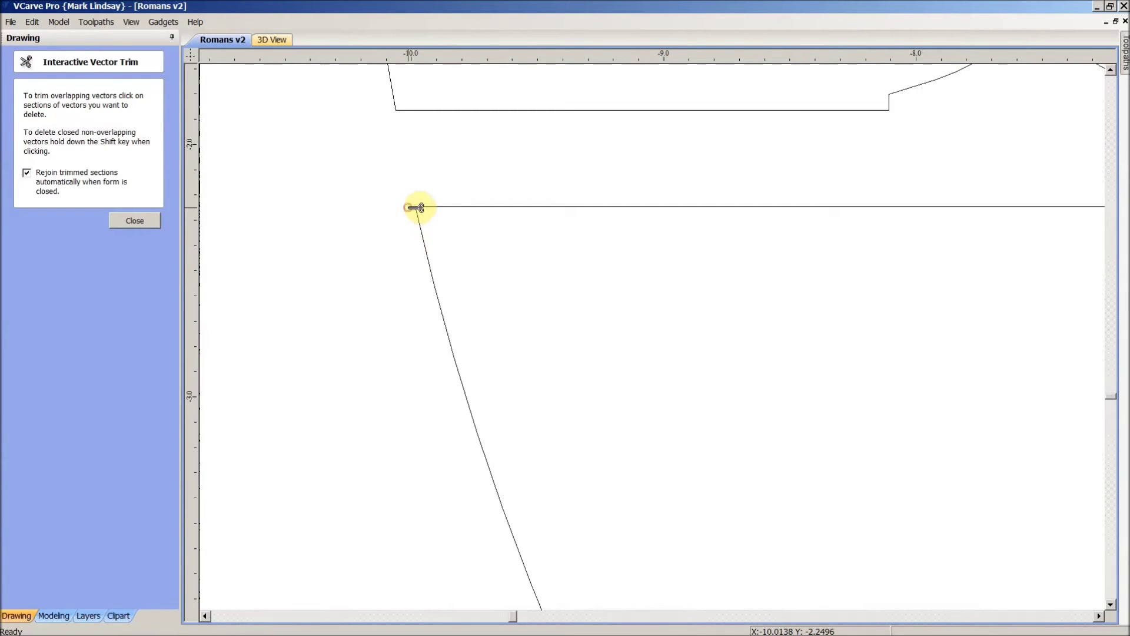
scroll(392, 341, "down", 3)
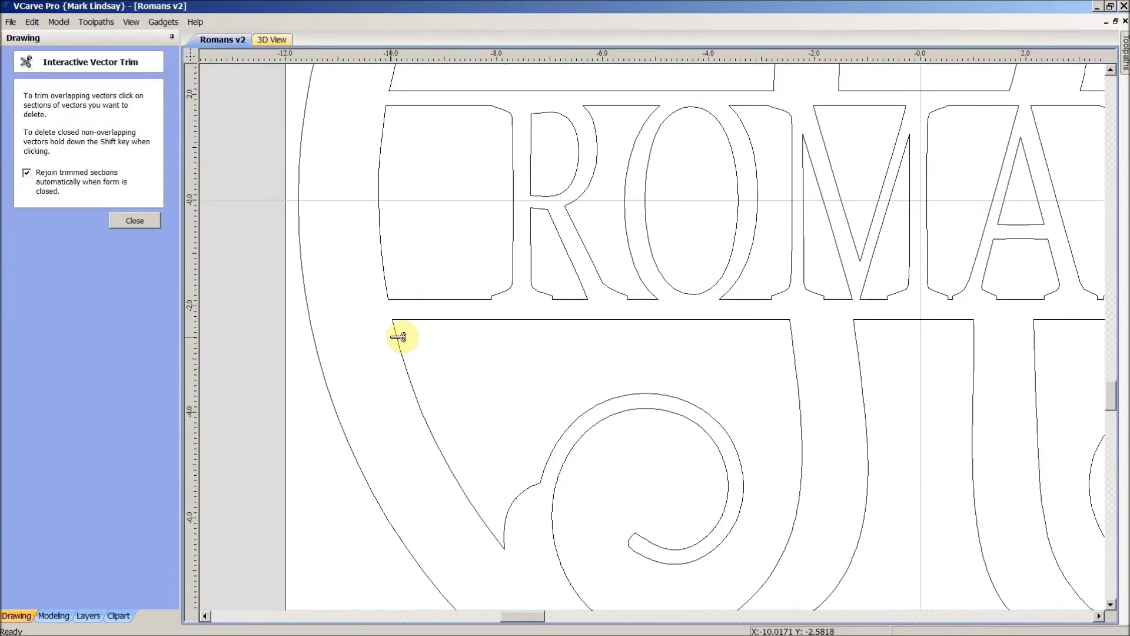
Step: Exit trimming, zoom to fit, and highlight all open vectors before deselecting them
left_click(141, 221)
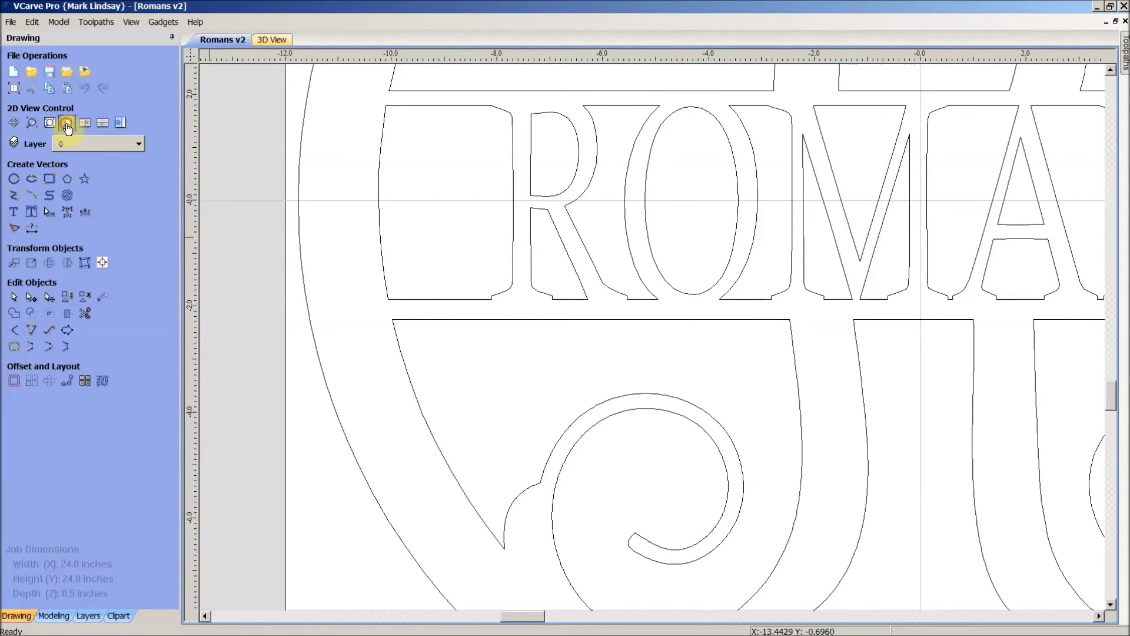
left_click(67, 122)
right_click(653, 522)
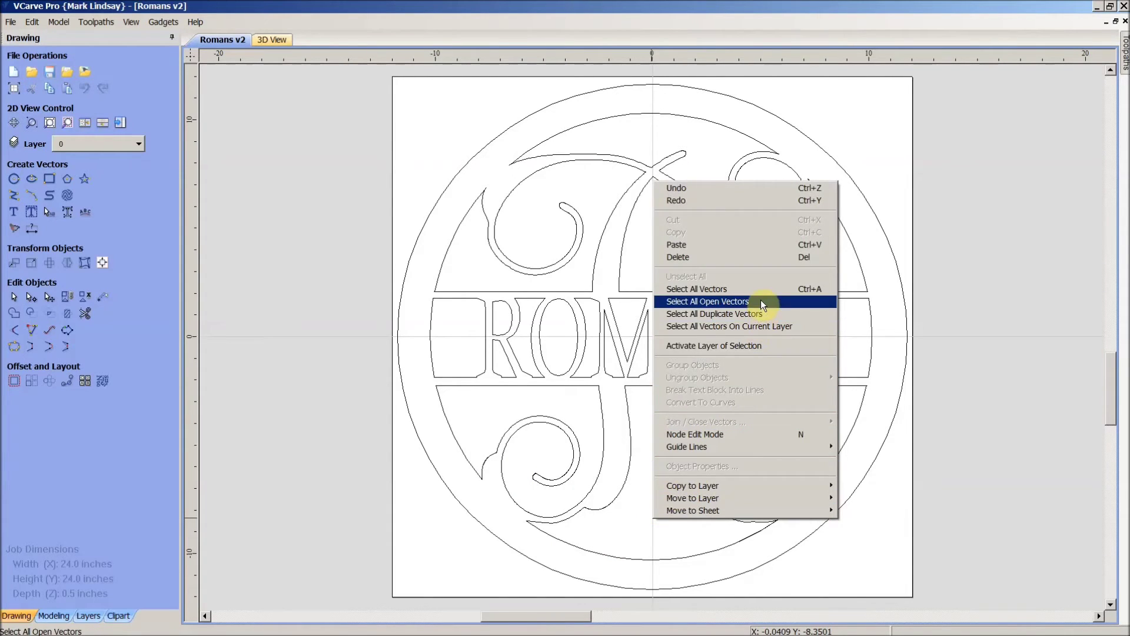
left_click(744, 301)
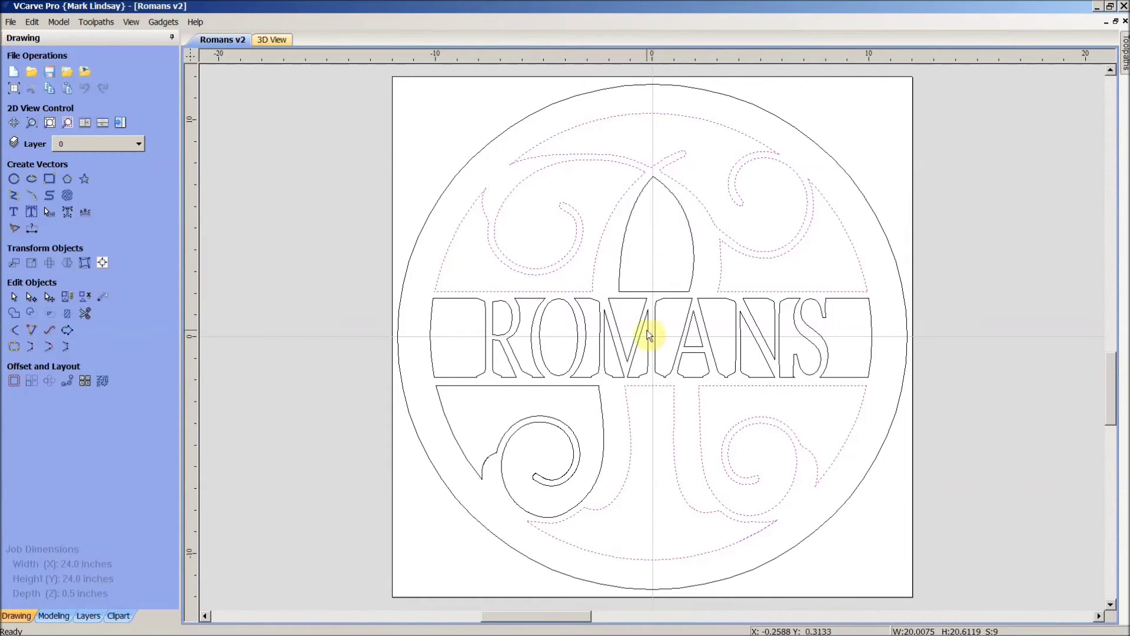
left_click(674, 538)
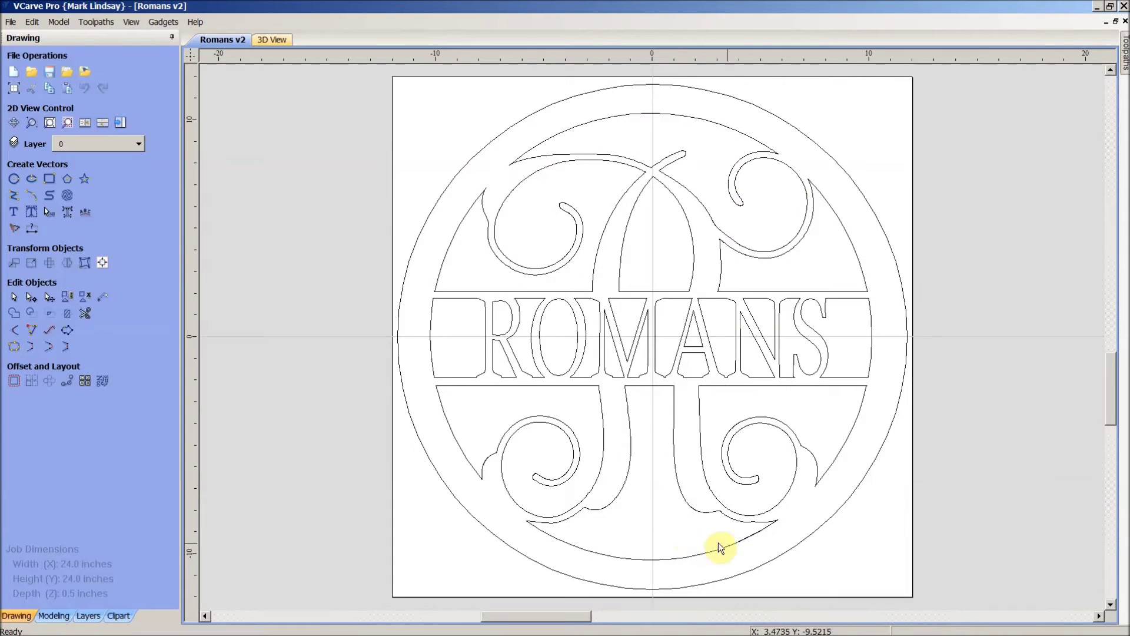
scroll(489, 187, "up", 8)
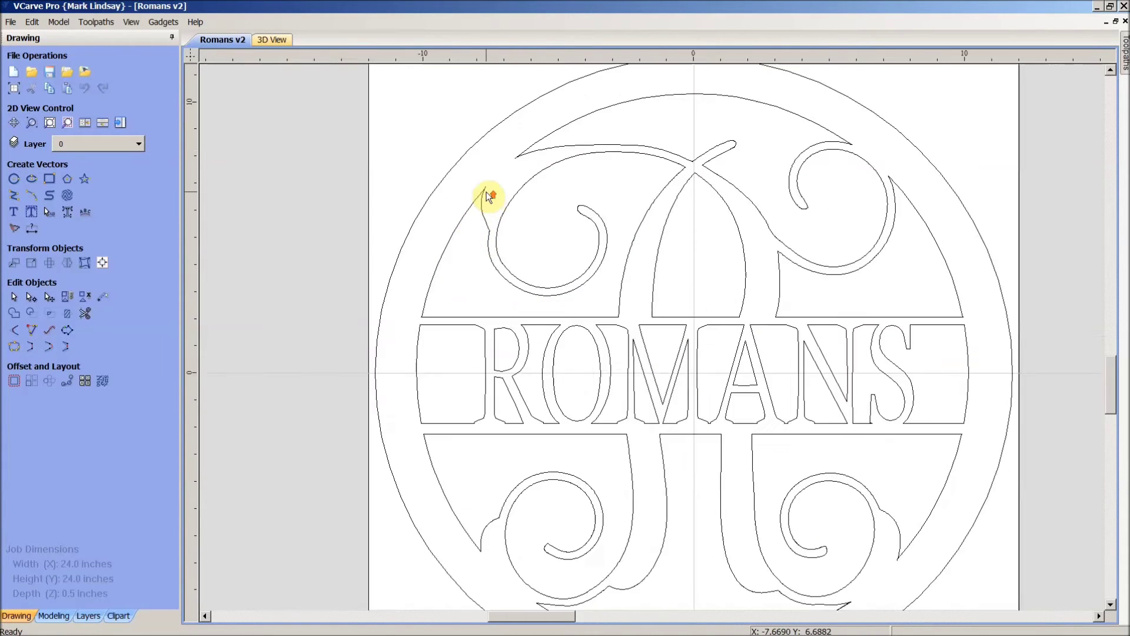
scroll(493, 194, "up", 3)
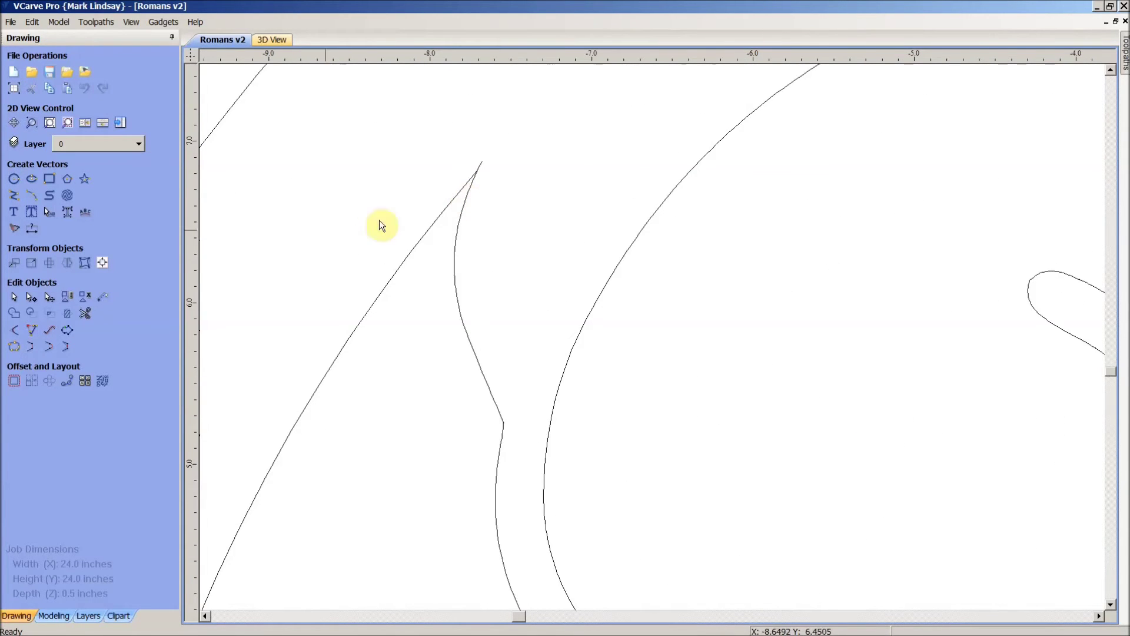
left_click(83, 316)
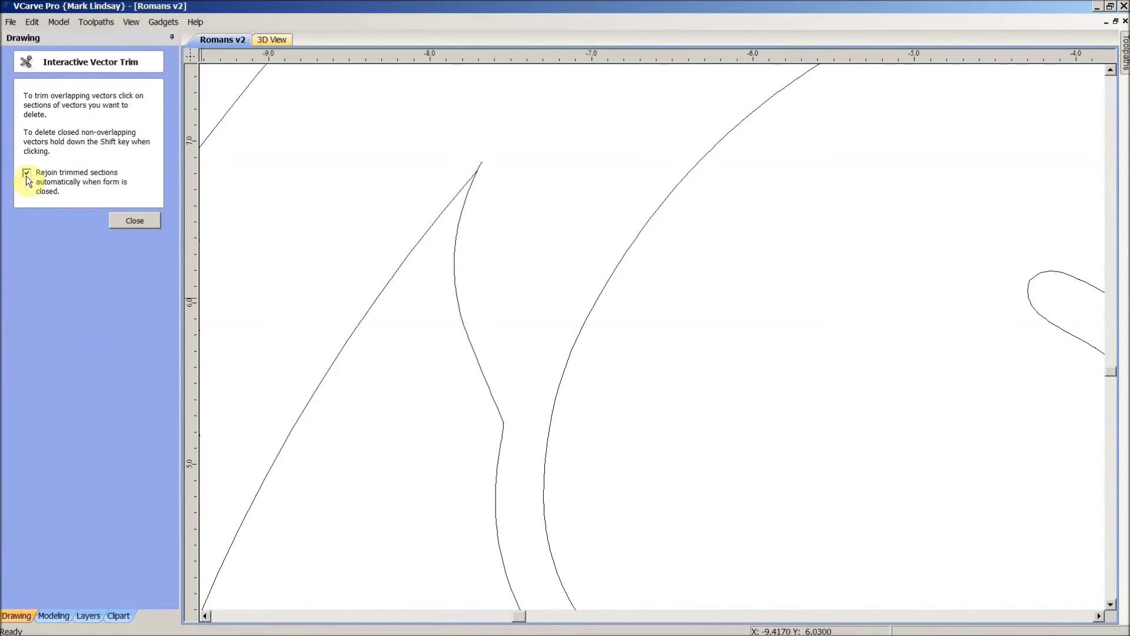
left_click(480, 164)
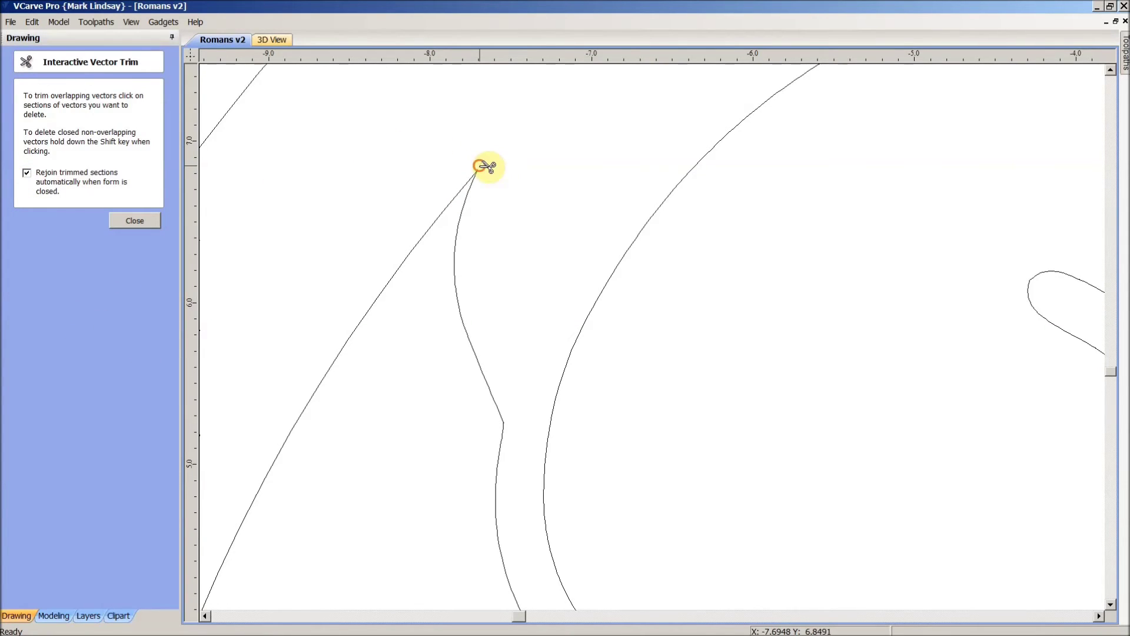
scroll(541, 176, "down", 2)
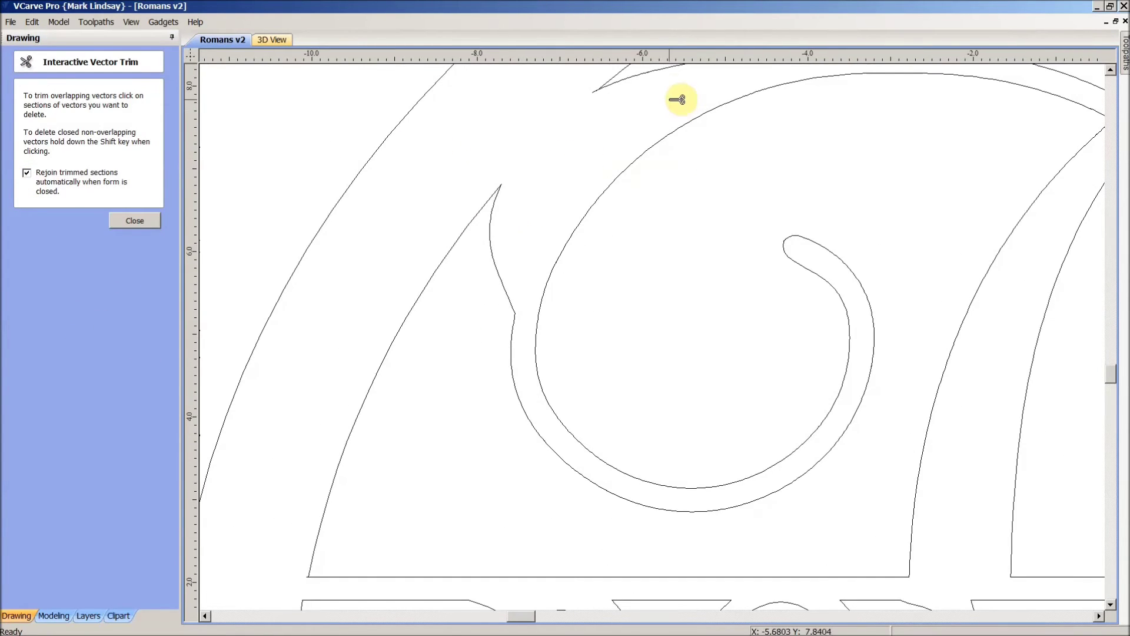
scroll(656, 85, "up", 2)
scroll(656, 85, "up", 1)
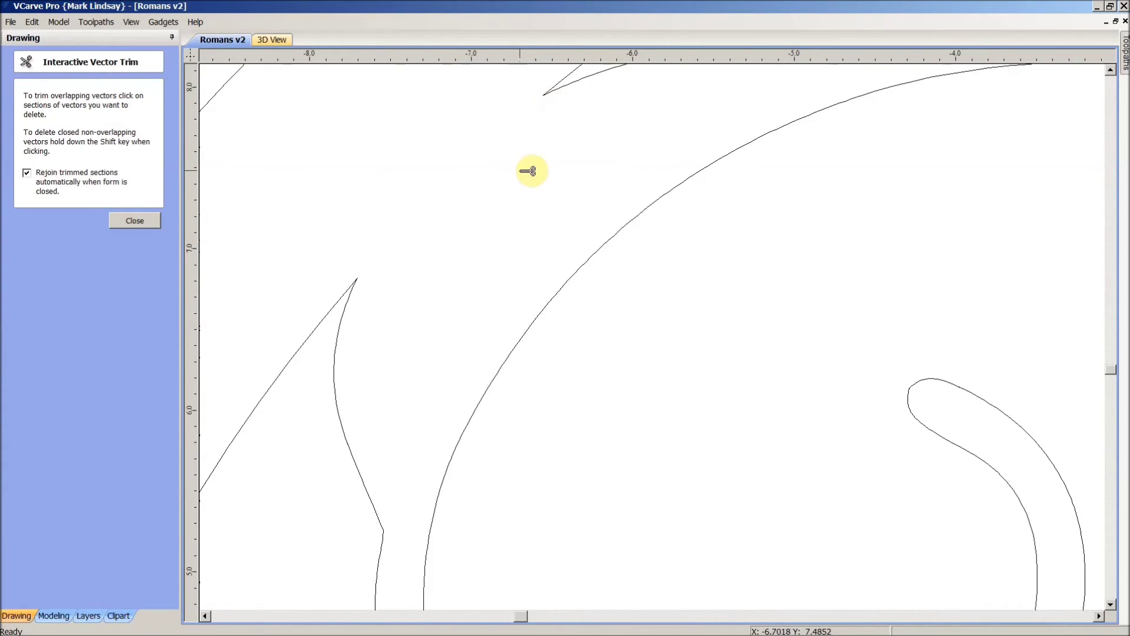
scroll(526, 169, "down", 3)
scroll(865, 188, "up", 1)
scroll(865, 189, "up", 3)
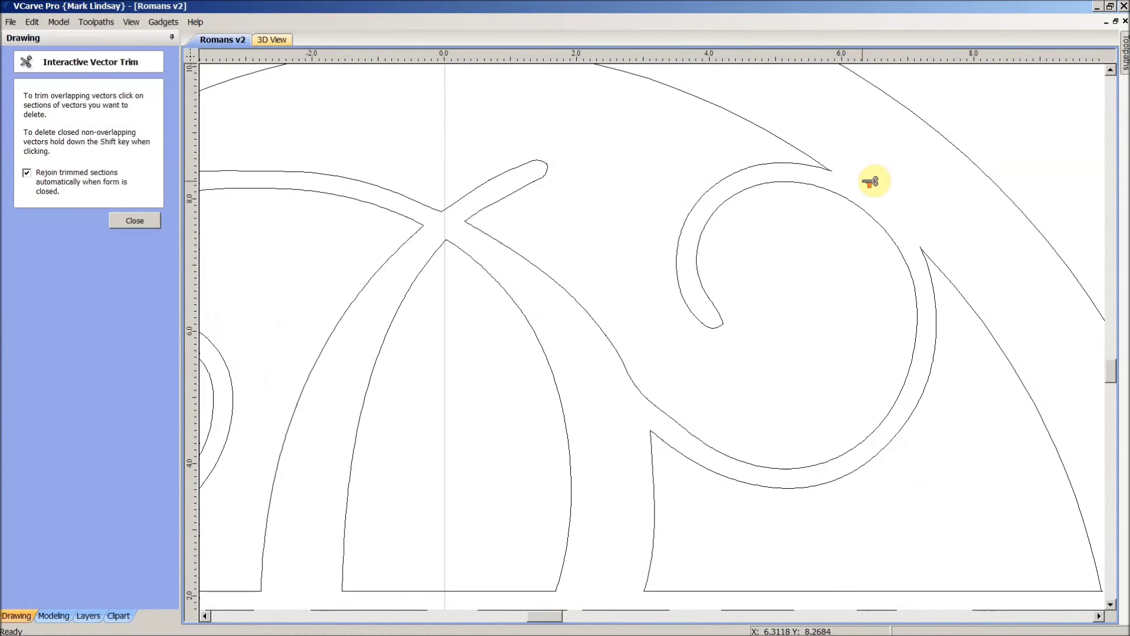
left_click(753, 142)
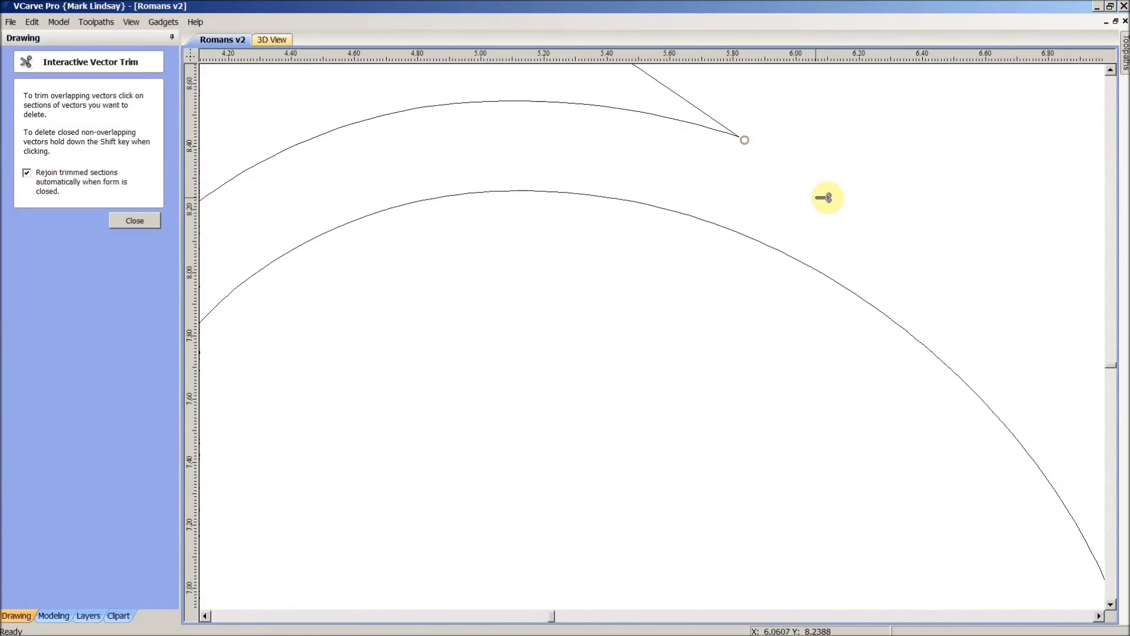
scroll(818, 188, "down", 3)
scroll(972, 287, "up", 2)
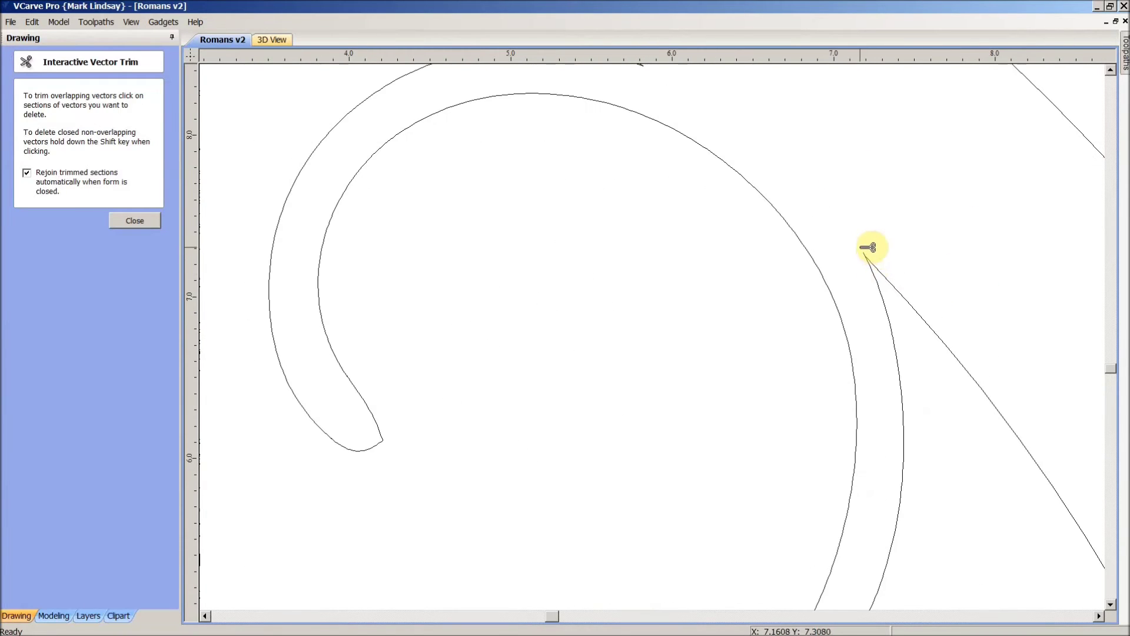
scroll(870, 254, "up", 5)
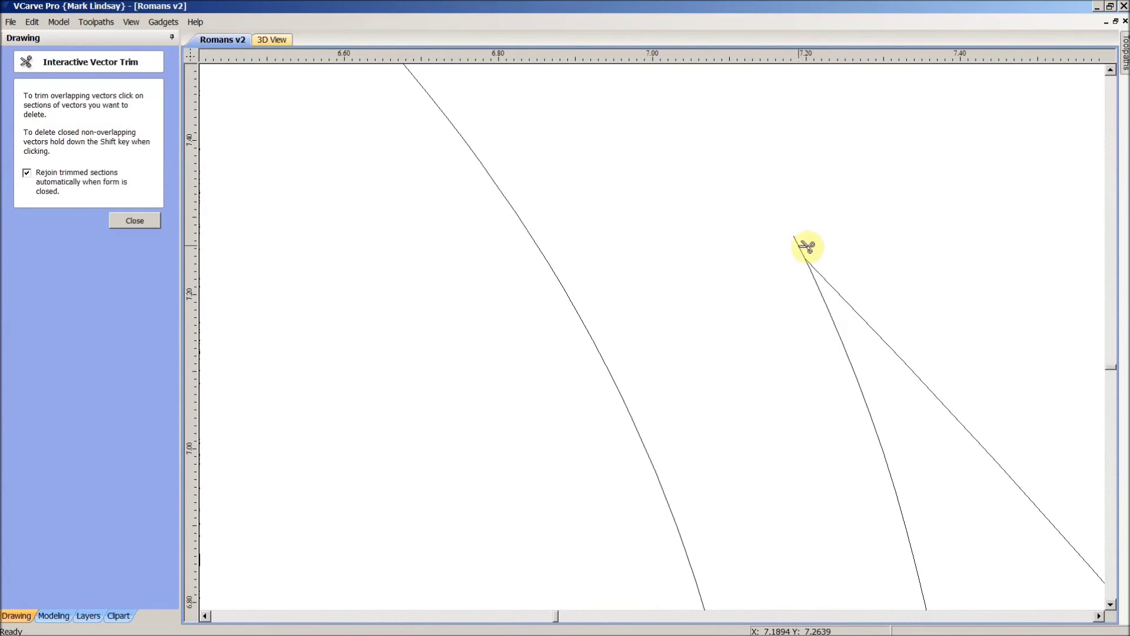
left_click(803, 246)
scroll(835, 212, "down", 8)
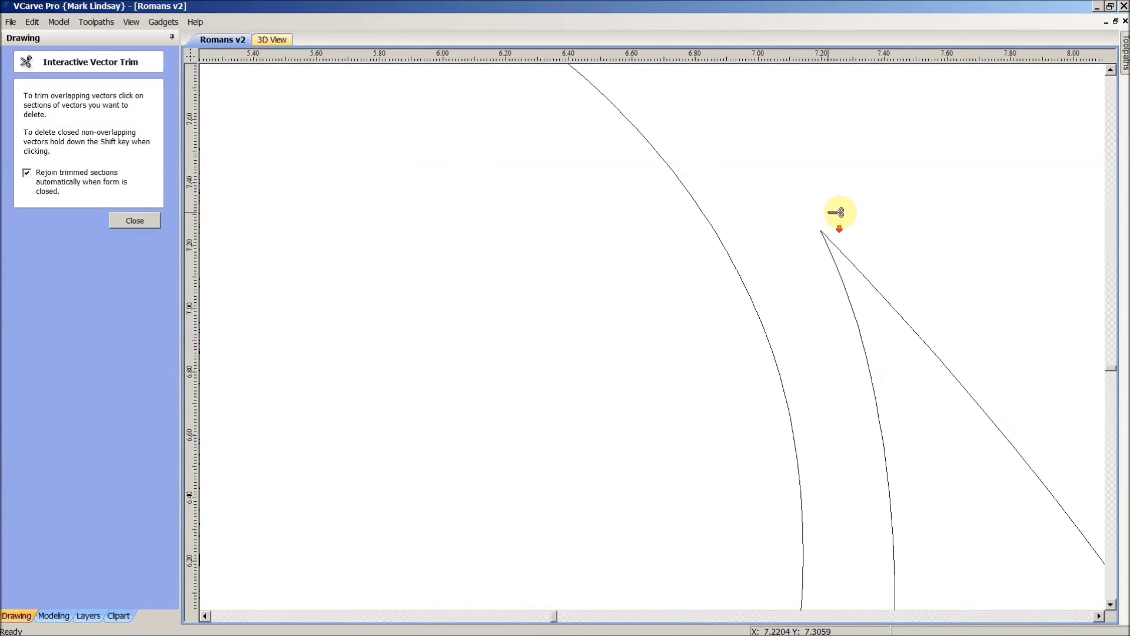
scroll(835, 204, "down", 3)
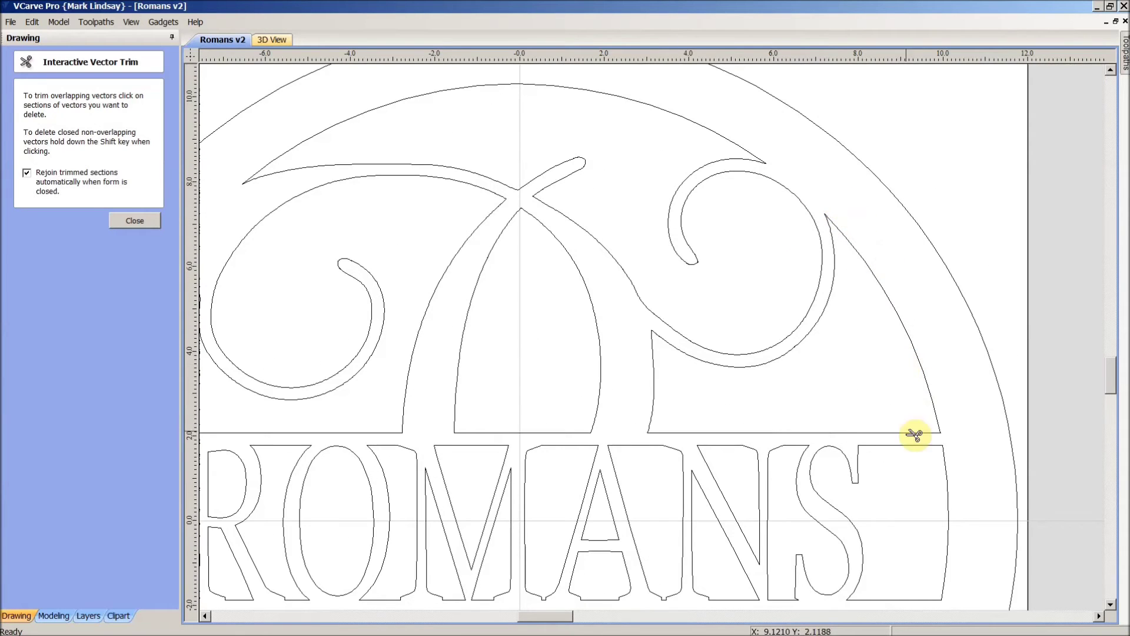
scroll(965, 456, "up", 5)
scroll(969, 394, "up", 6)
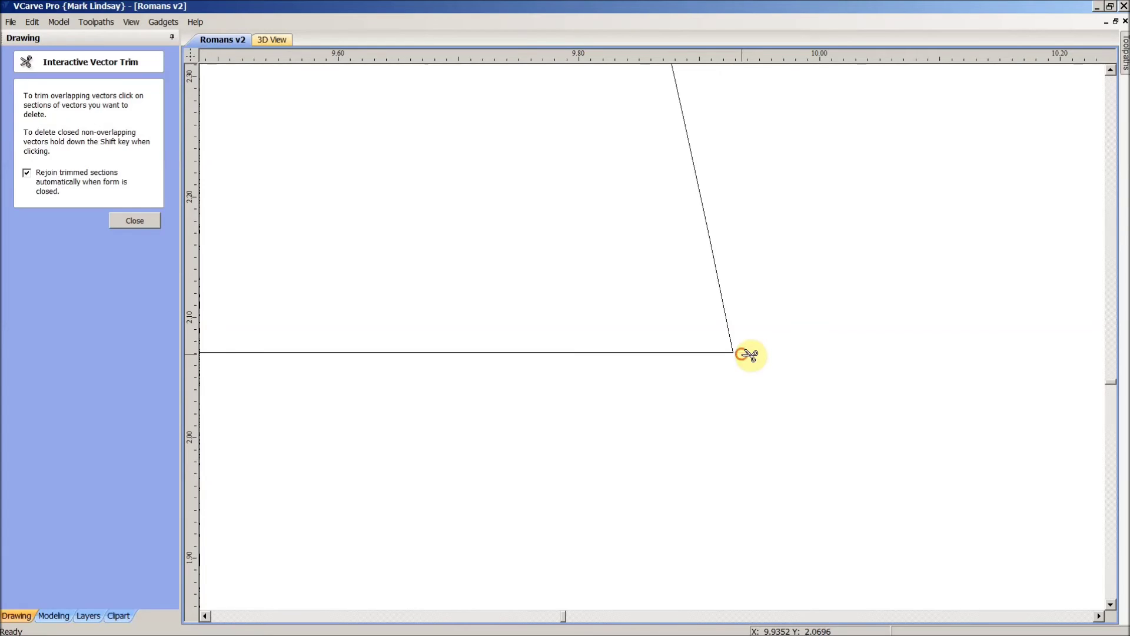
scroll(750, 354, "down", 6)
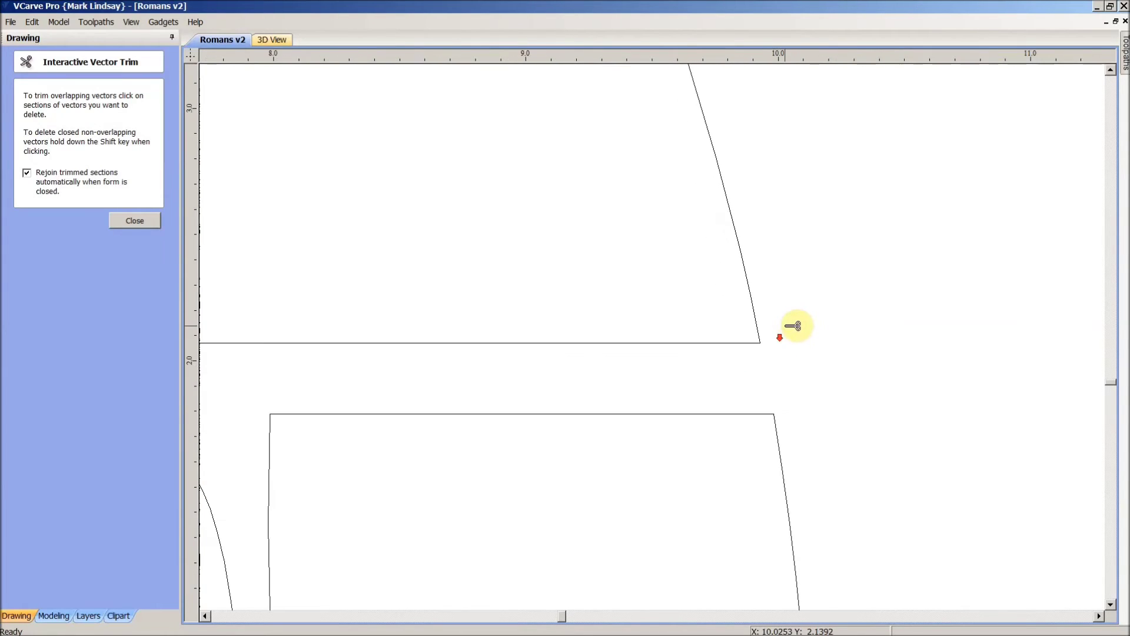
scroll(823, 340, "down", 4)
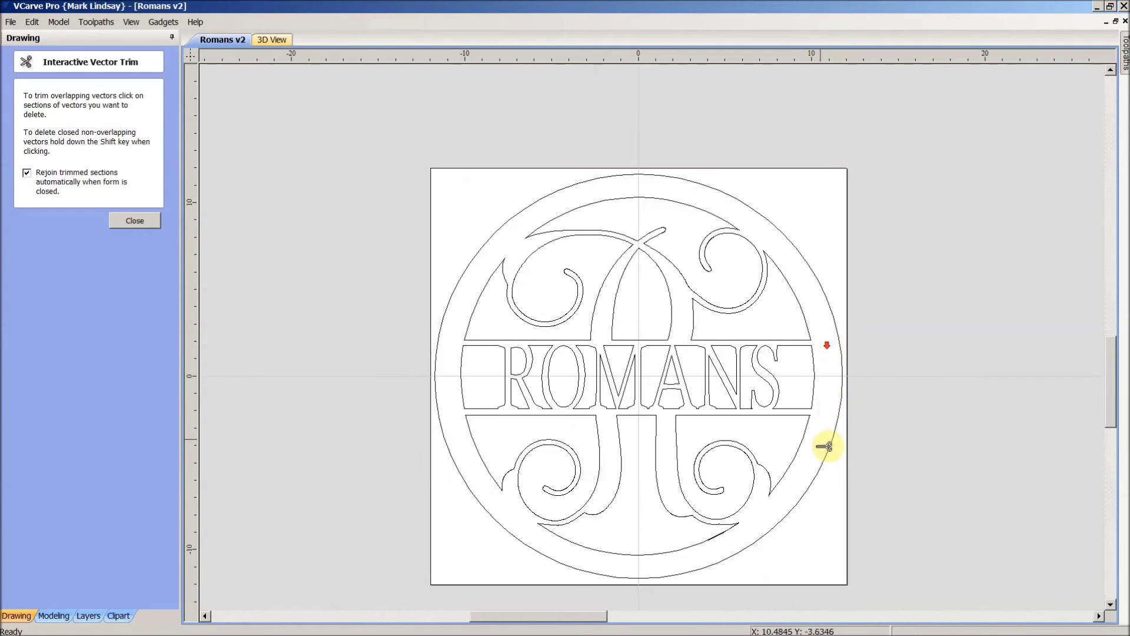
scroll(818, 432, "up", 4)
scroll(840, 364, "up", 4)
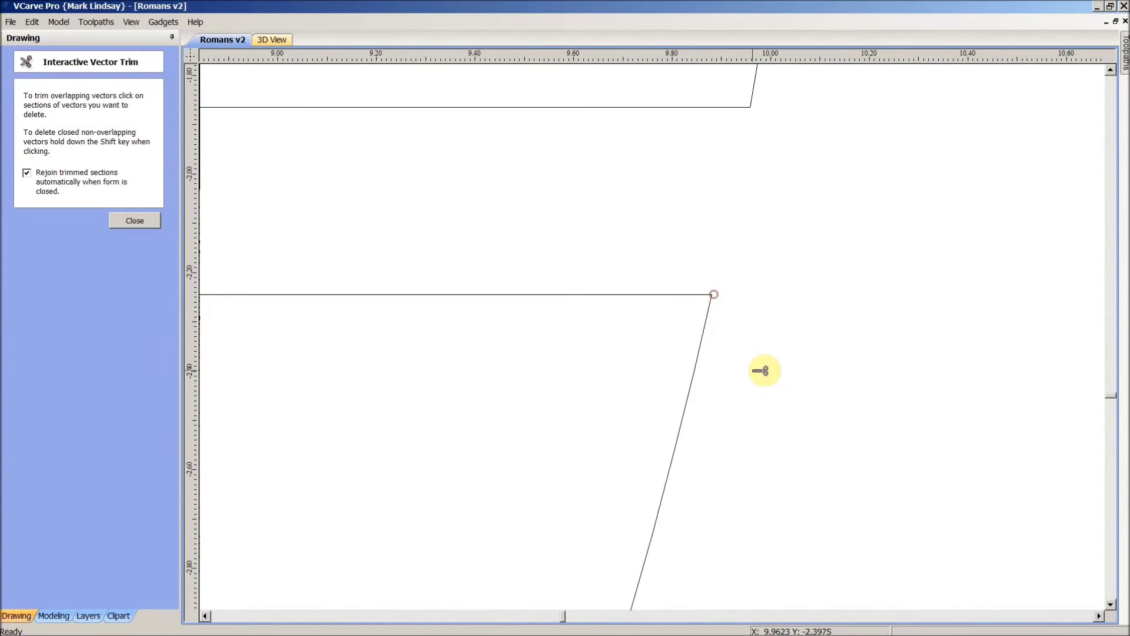
scroll(764, 326, "down", 7)
scroll(707, 570, "up", 5)
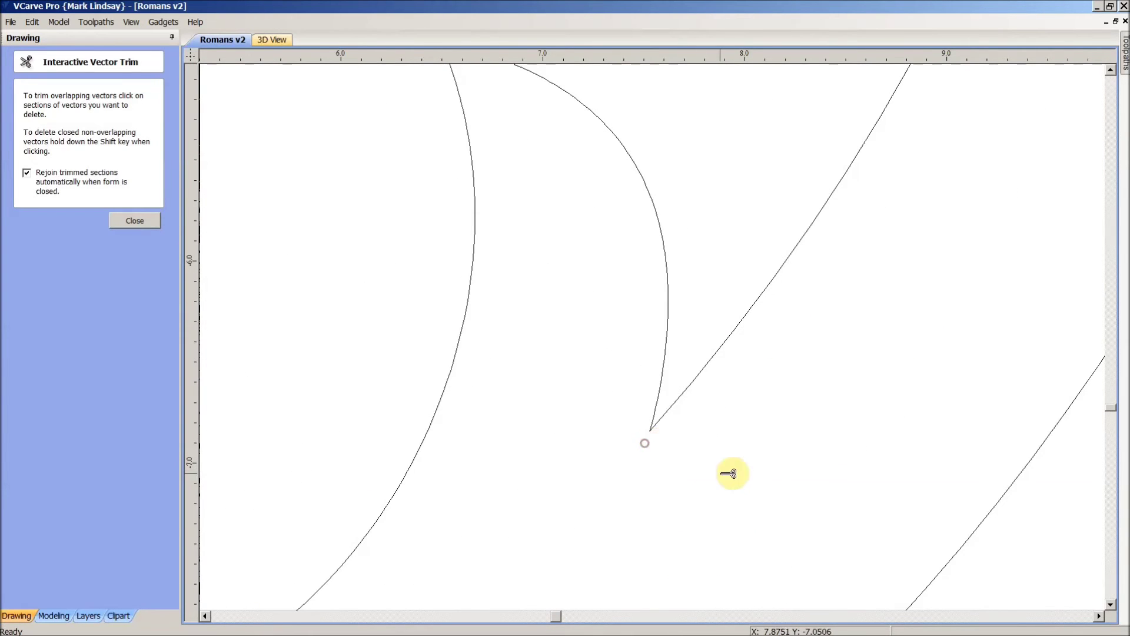
scroll(757, 441, "down", 6)
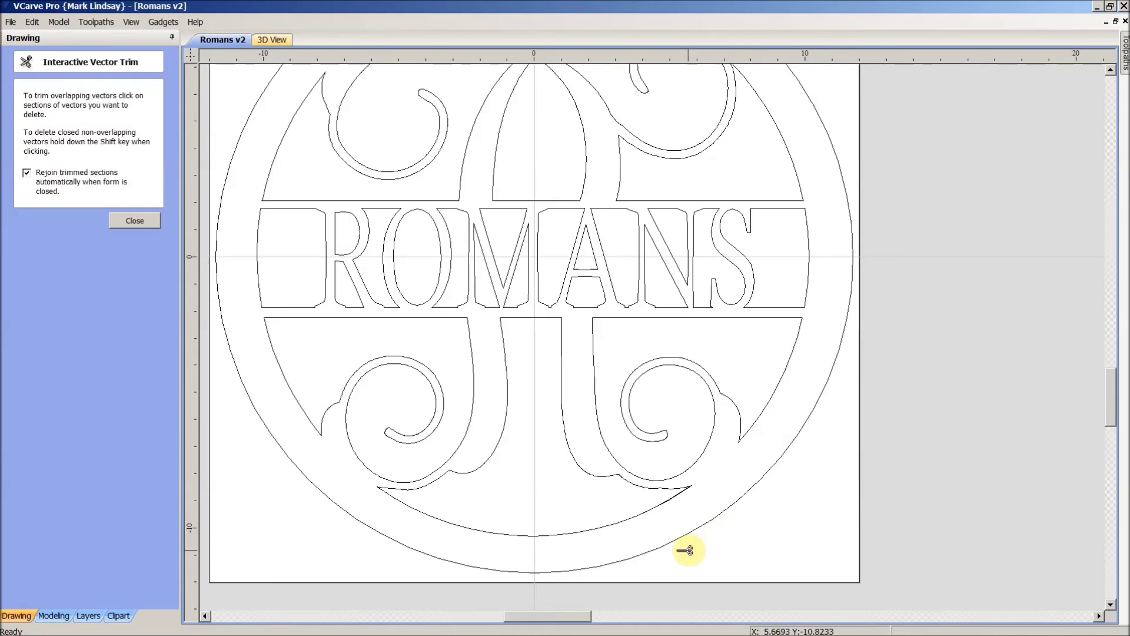
scroll(677, 527, "up", 5)
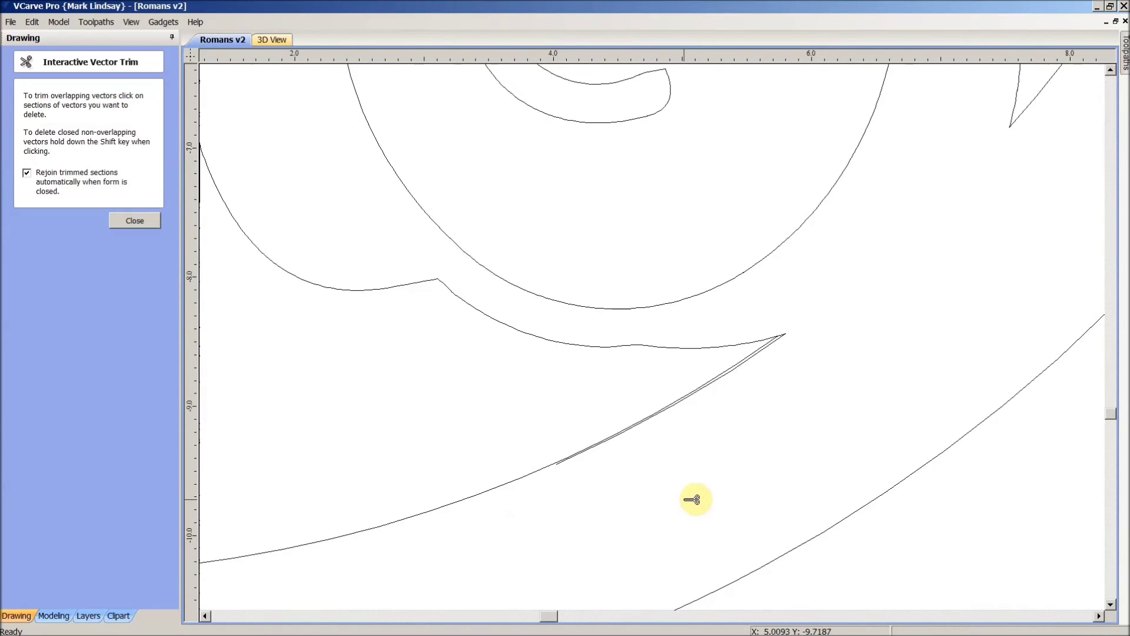
scroll(693, 500, "up", 3)
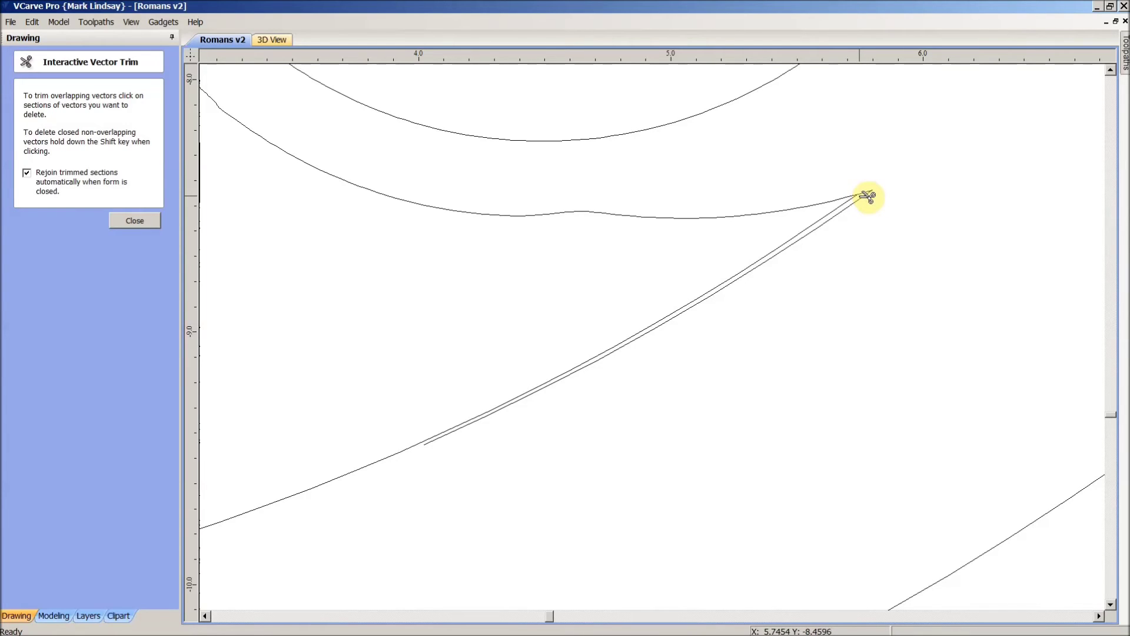
left_click(867, 196)
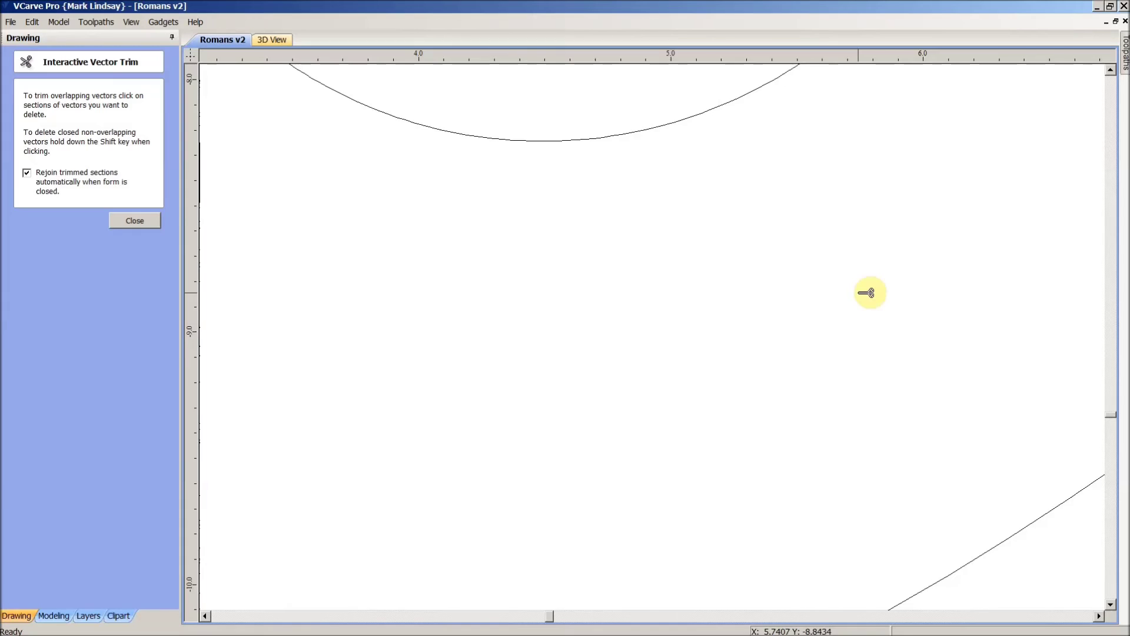
scroll(866, 293, "down", 8)
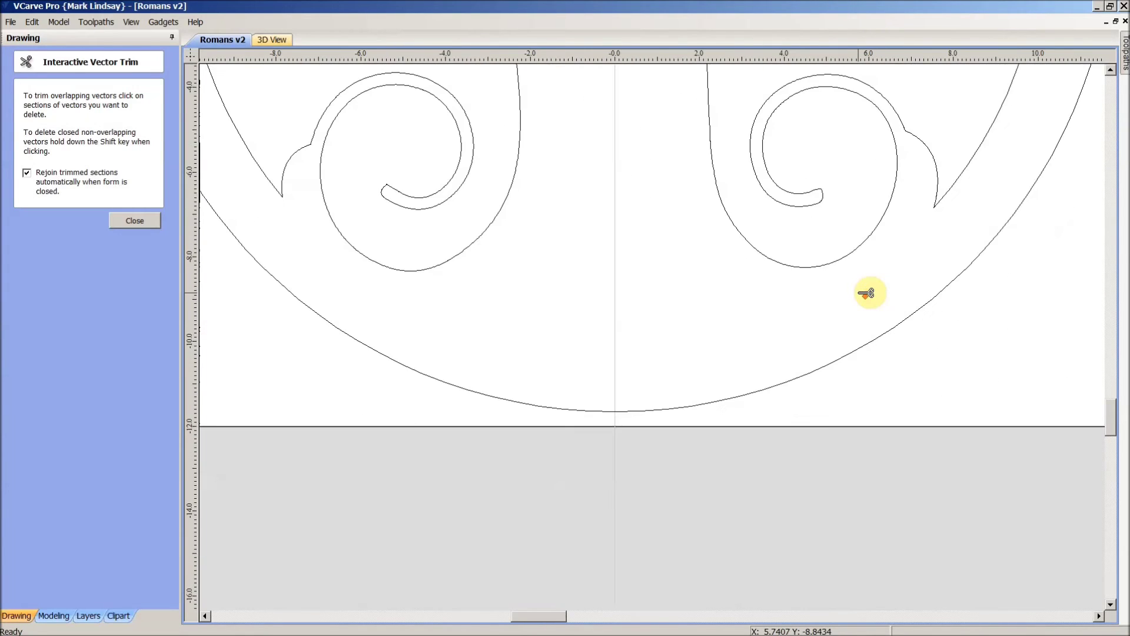
scroll(866, 292, "down", 4)
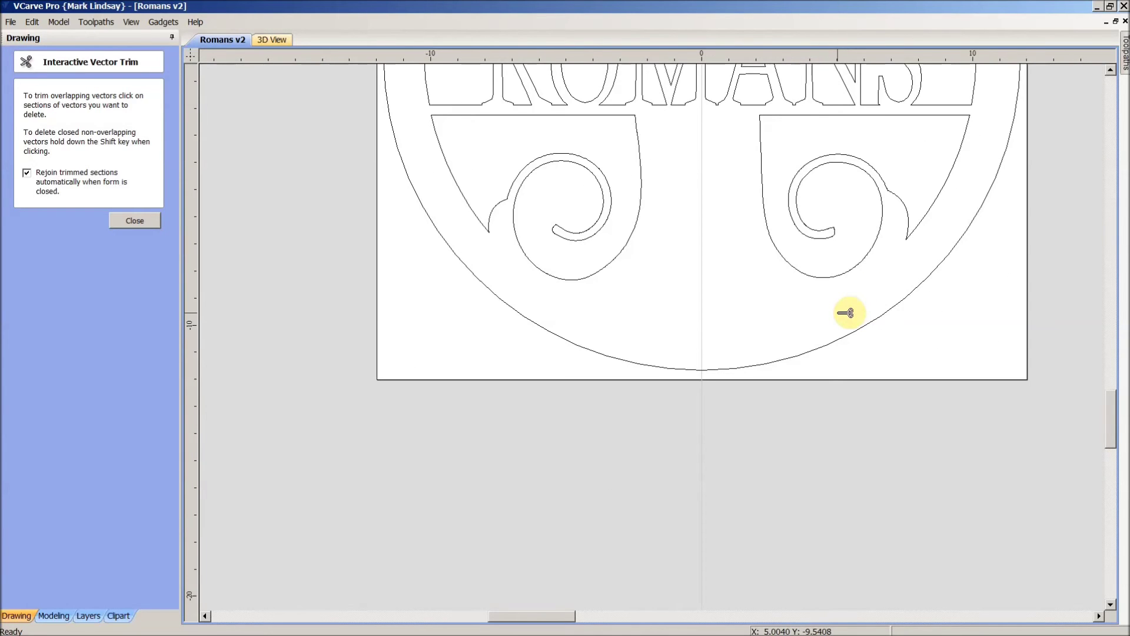
key("ctrl+z")
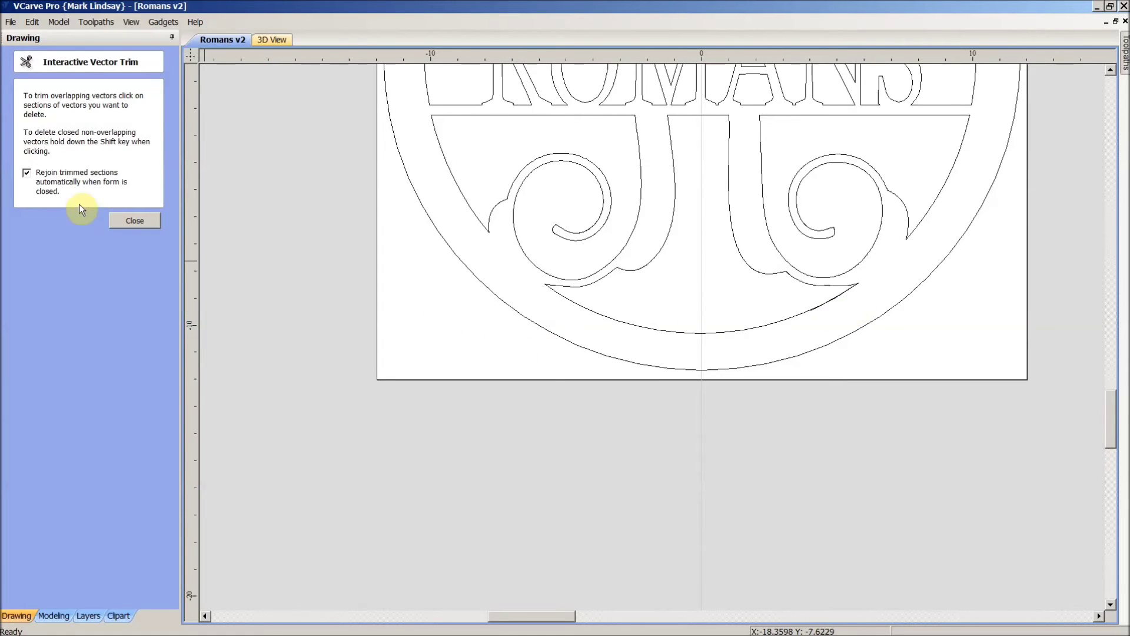
Step: Exit trimming and put the curve ending at the scroll's sharp tip into node editing
left_click(135, 221)
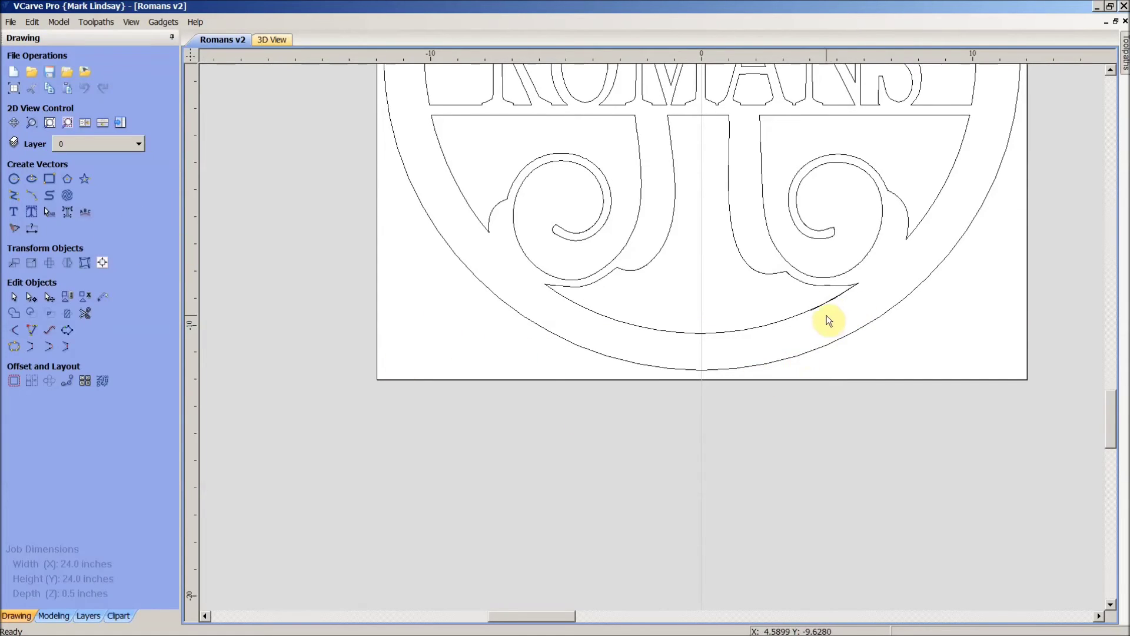
scroll(883, 284, "up", 6)
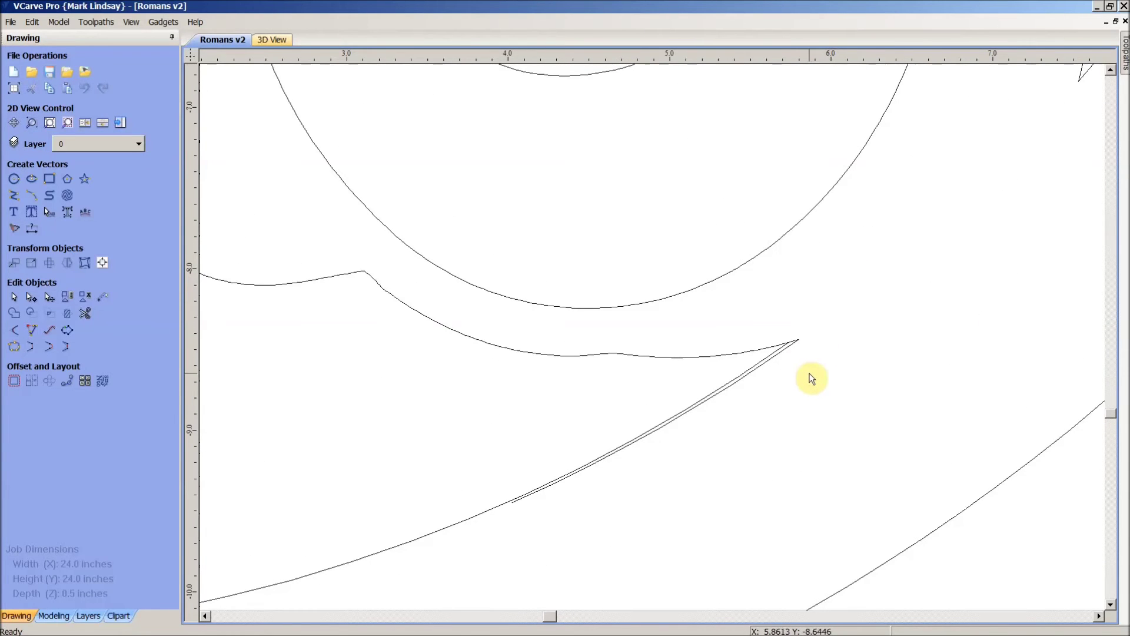
left_click(791, 351)
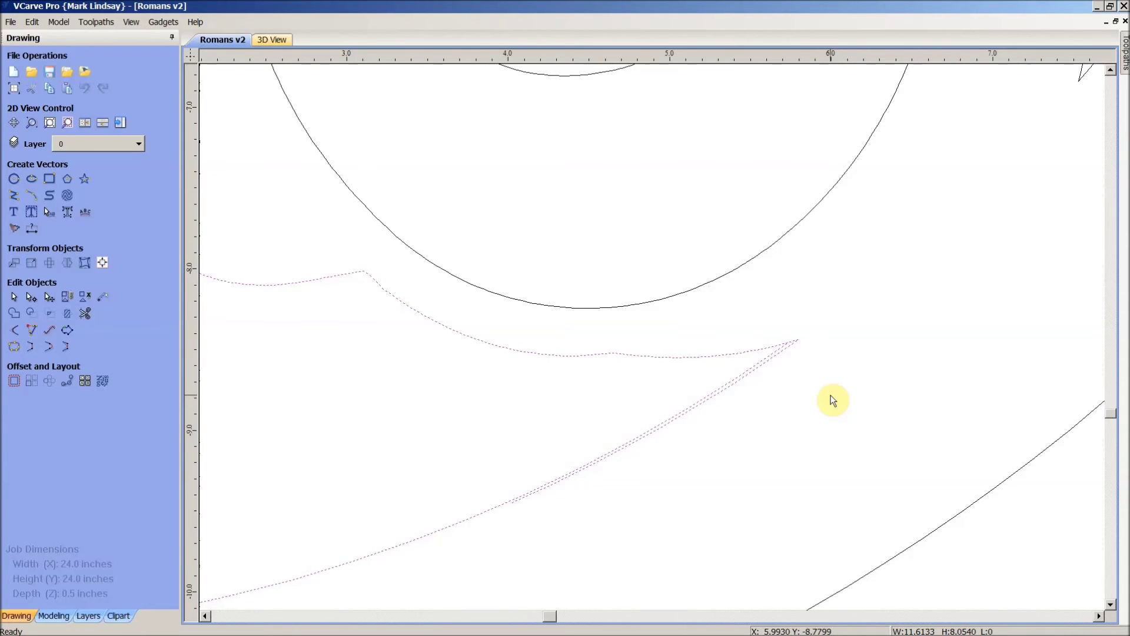
key("n")
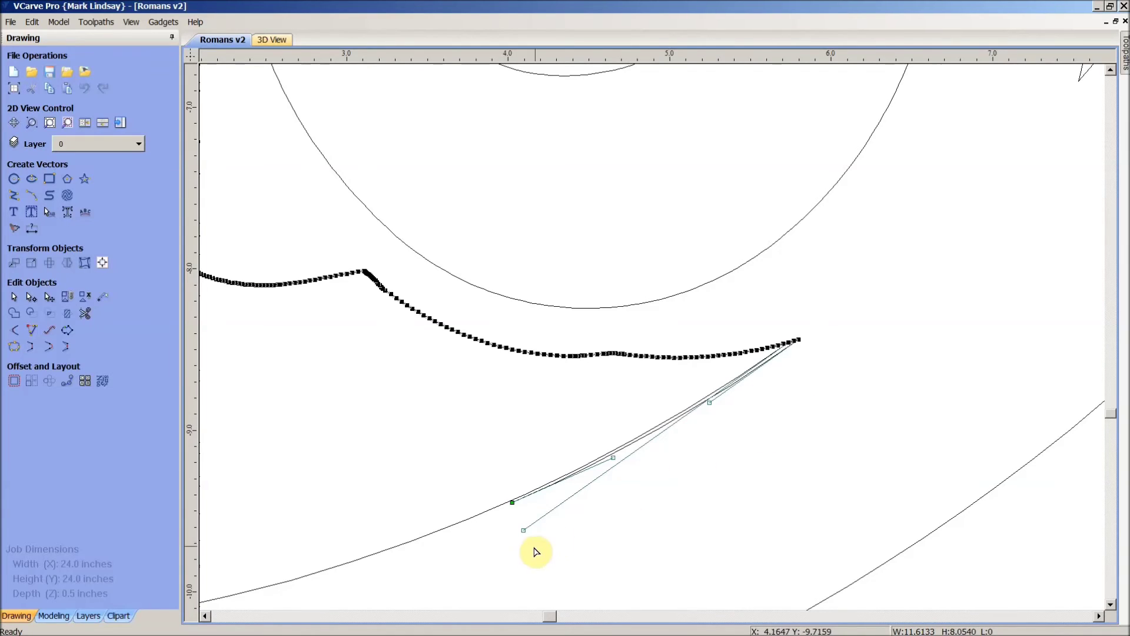
scroll(524, 523, "up", 5)
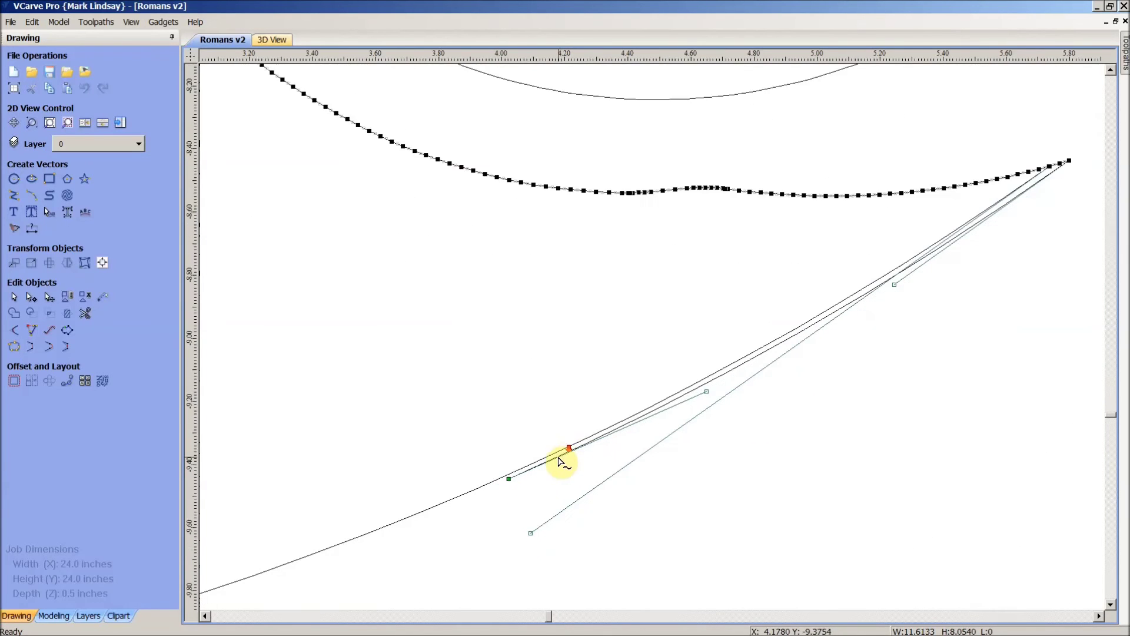
scroll(562, 462, "down", 1)
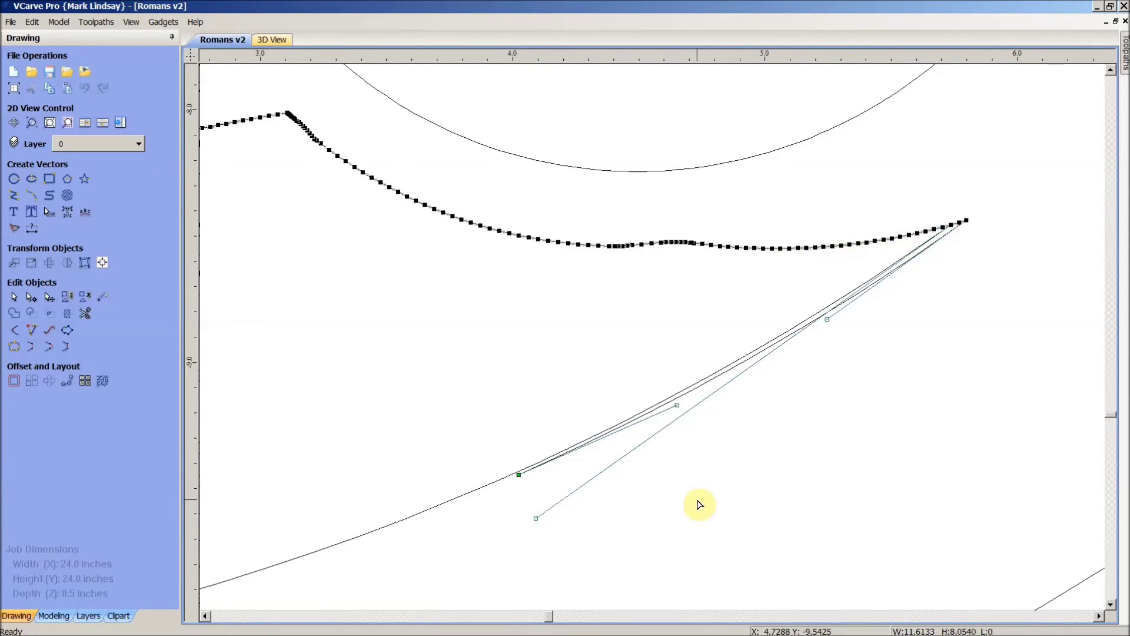
scroll(676, 507, "up", 2)
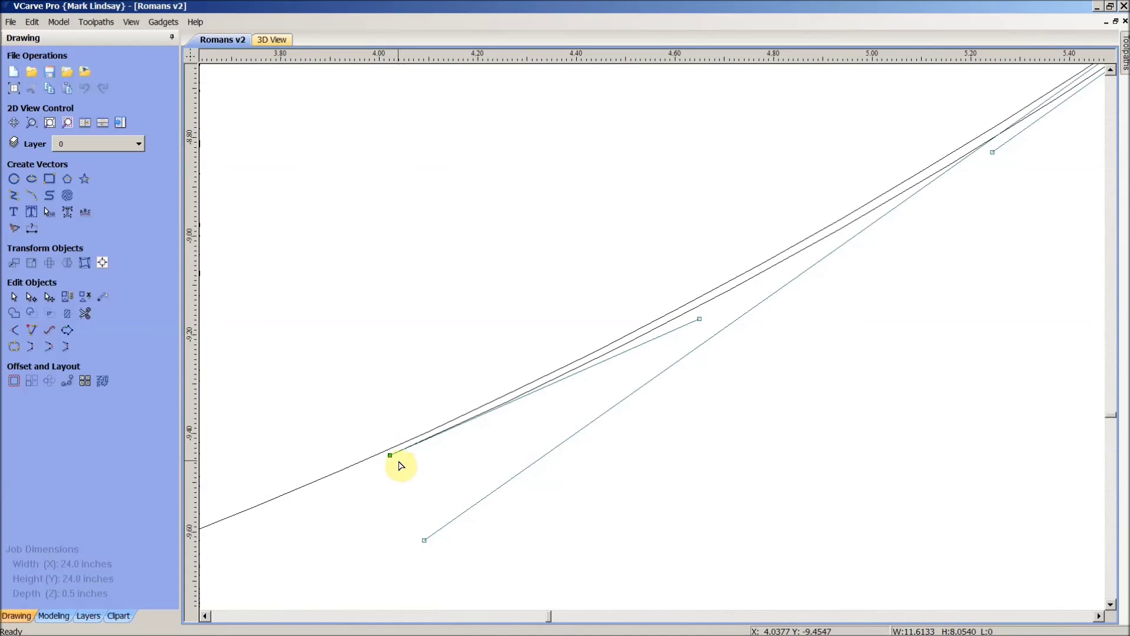
right_click(389, 454)
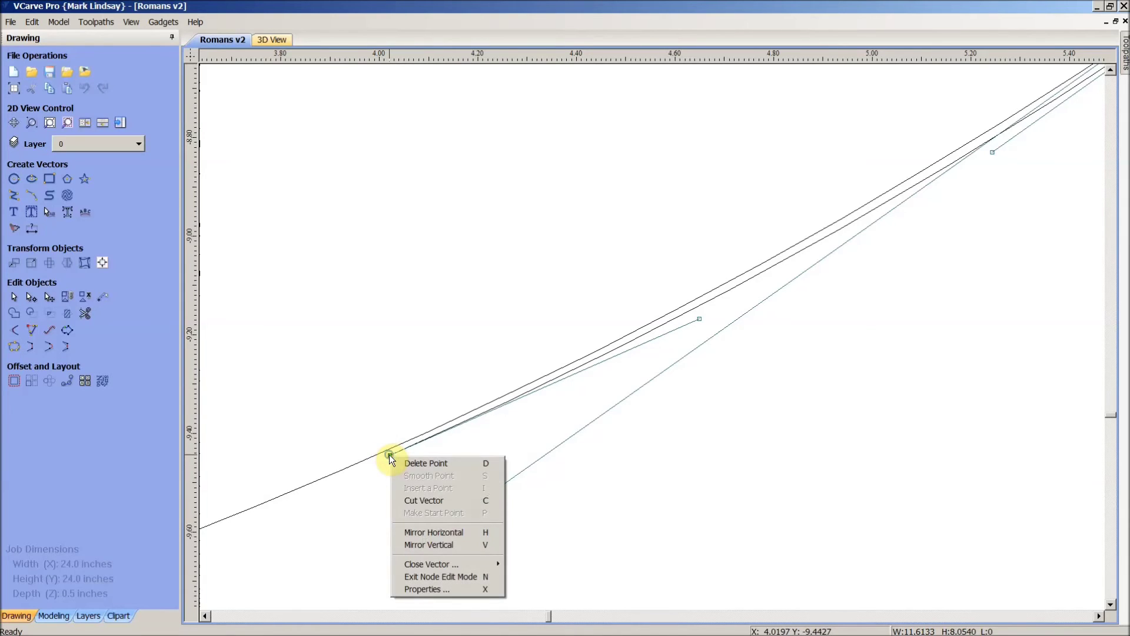
left_click(437, 465)
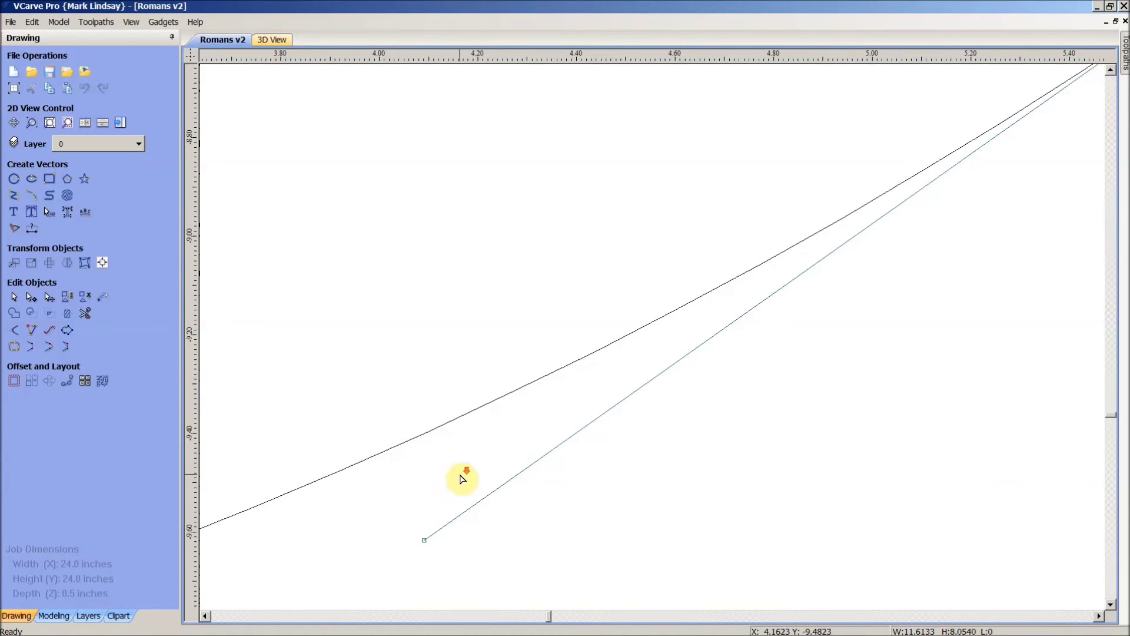
scroll(464, 479, "down", 2)
scroll(782, 290, "up", 5)
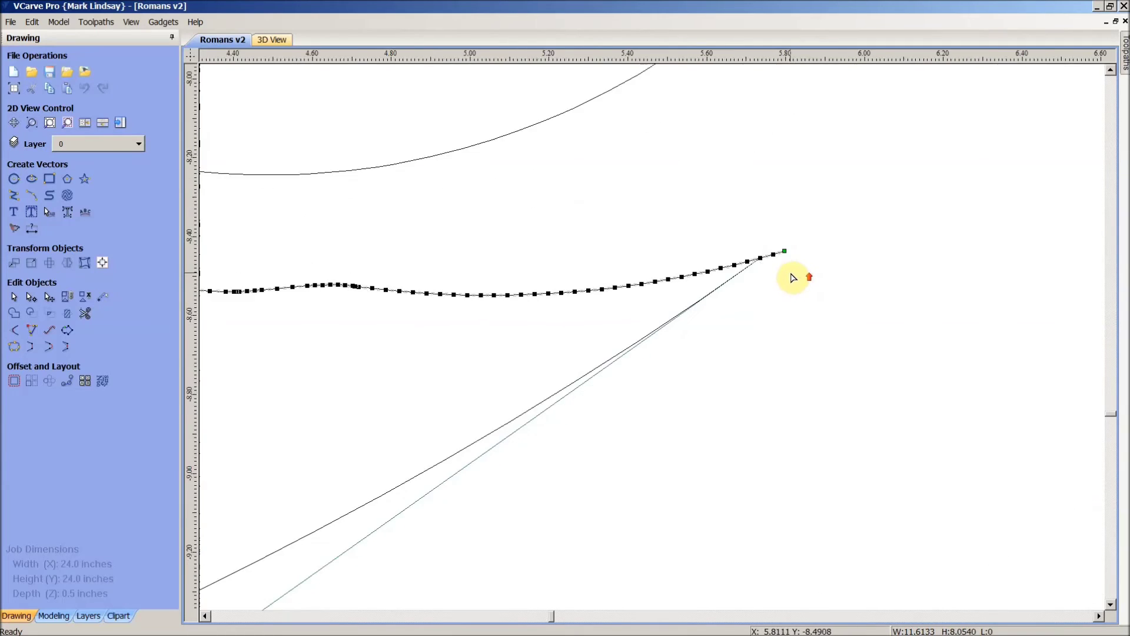
scroll(749, 295, "up", 6)
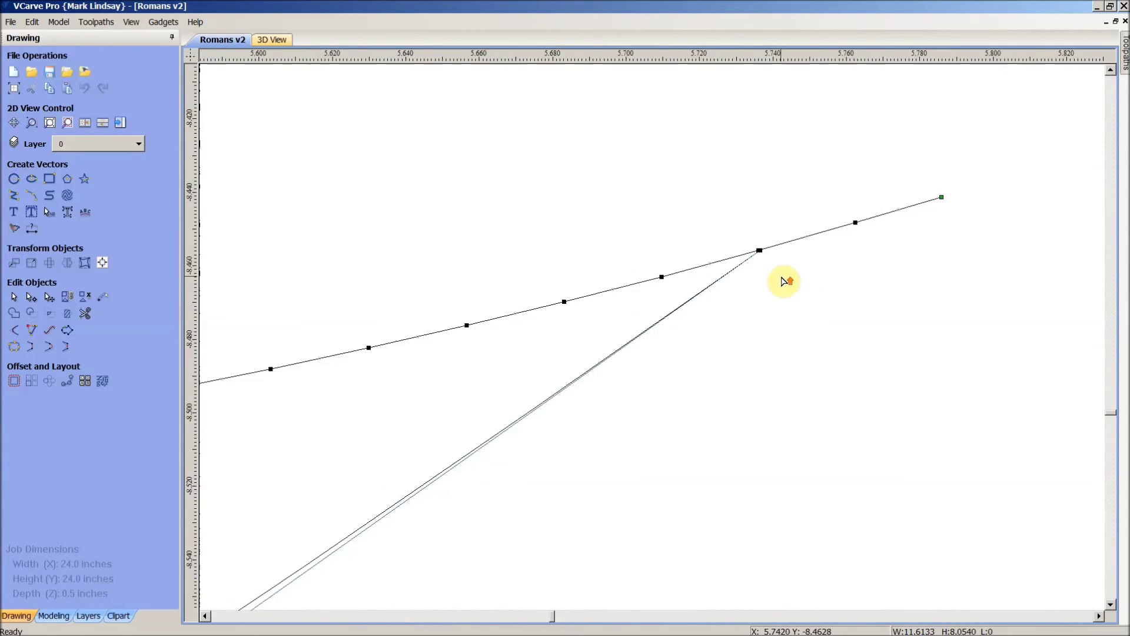
scroll(765, 266, "up", 1)
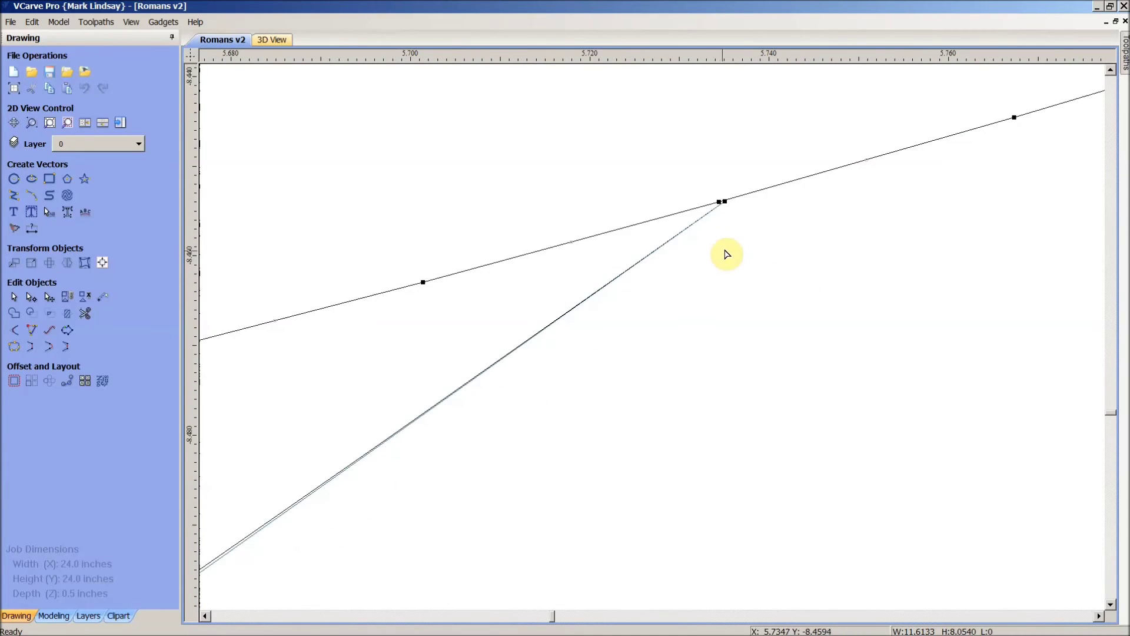
scroll(725, 253, "down", 1)
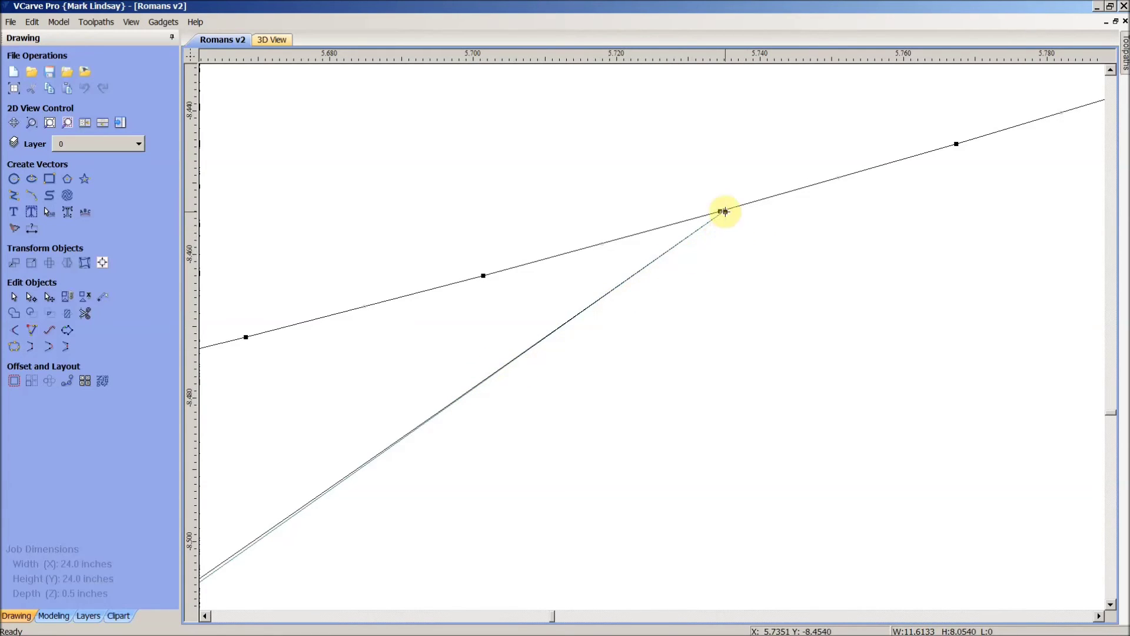
left_click_drag(725, 212, 1001, 140)
scroll(858, 284, "down", 3)
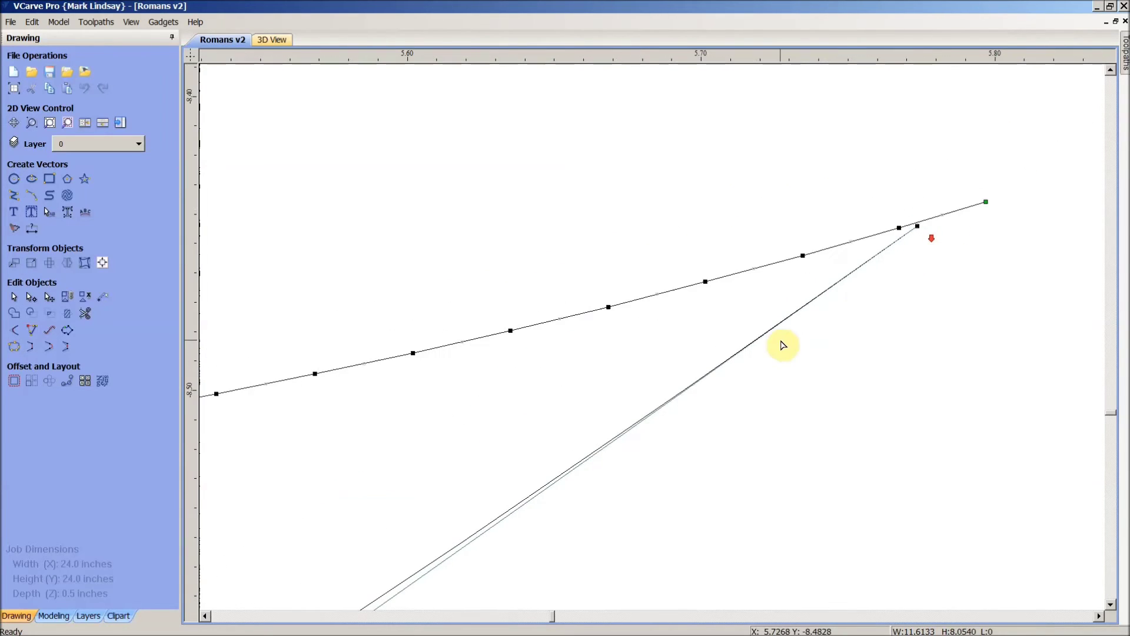
left_click_drag(916, 226, 986, 202)
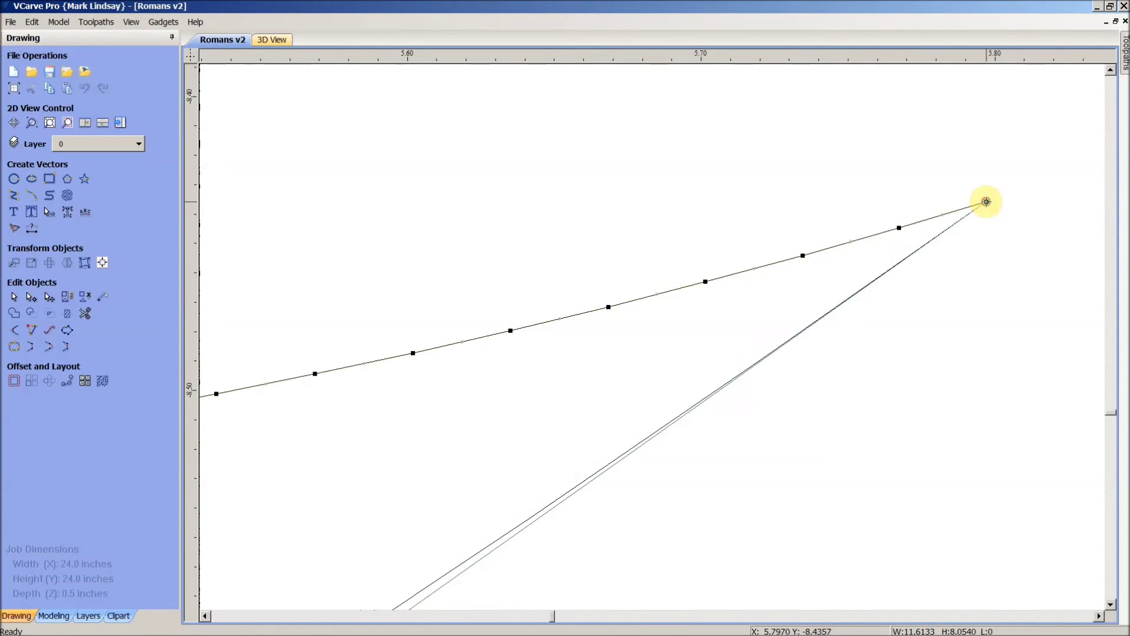
scroll(918, 306, "down", 4)
scroll(917, 310, "down", 7)
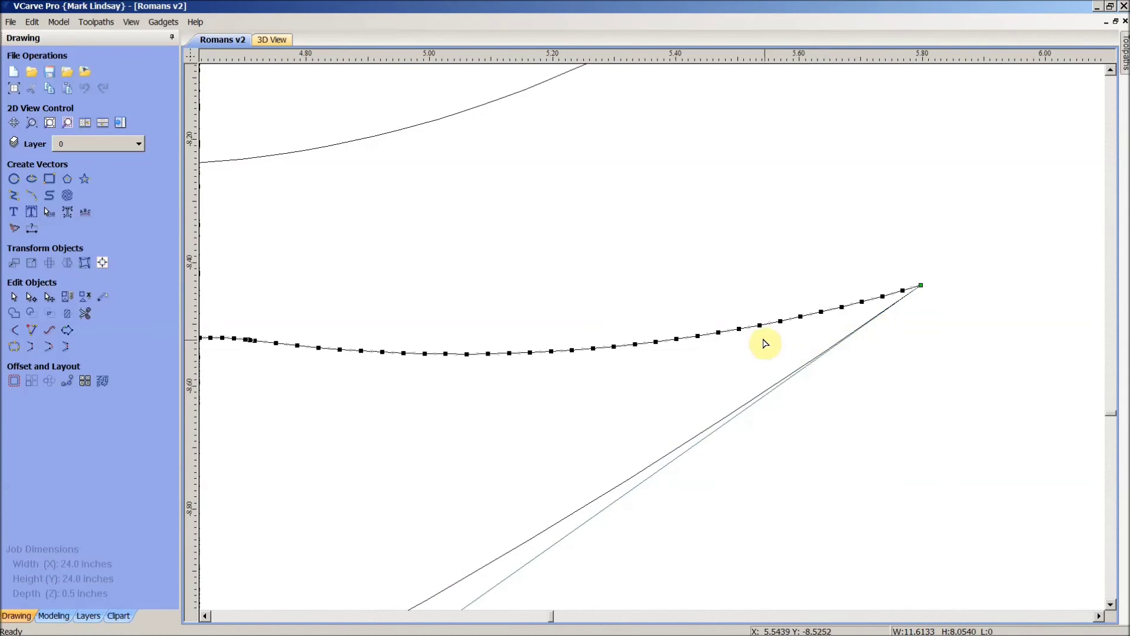
scroll(775, 374, "down", 1)
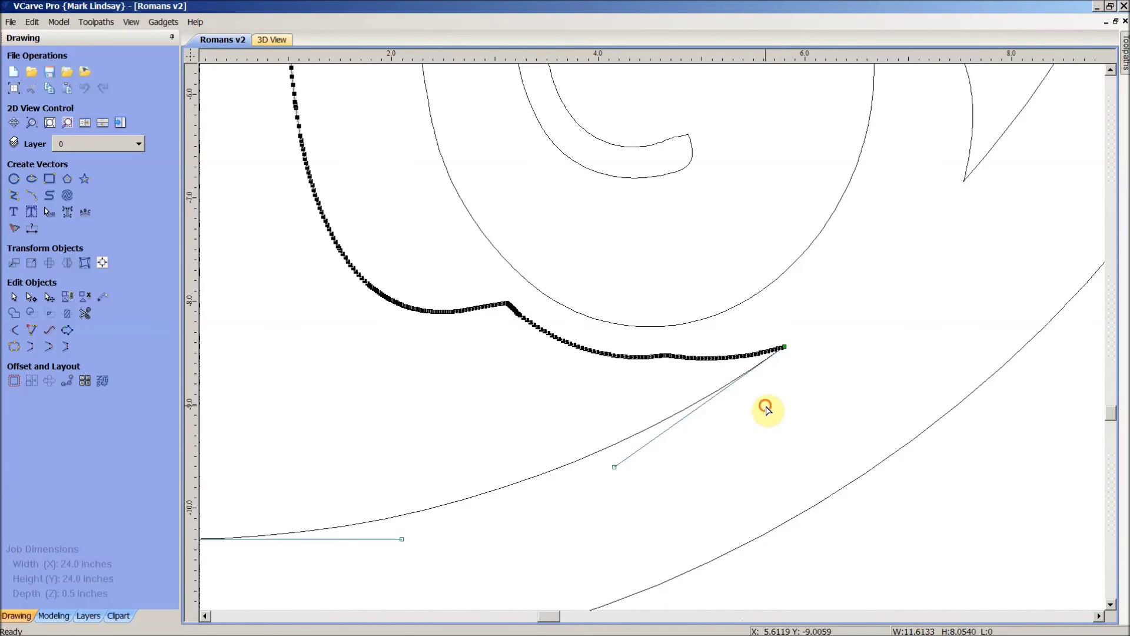
left_click(766, 407)
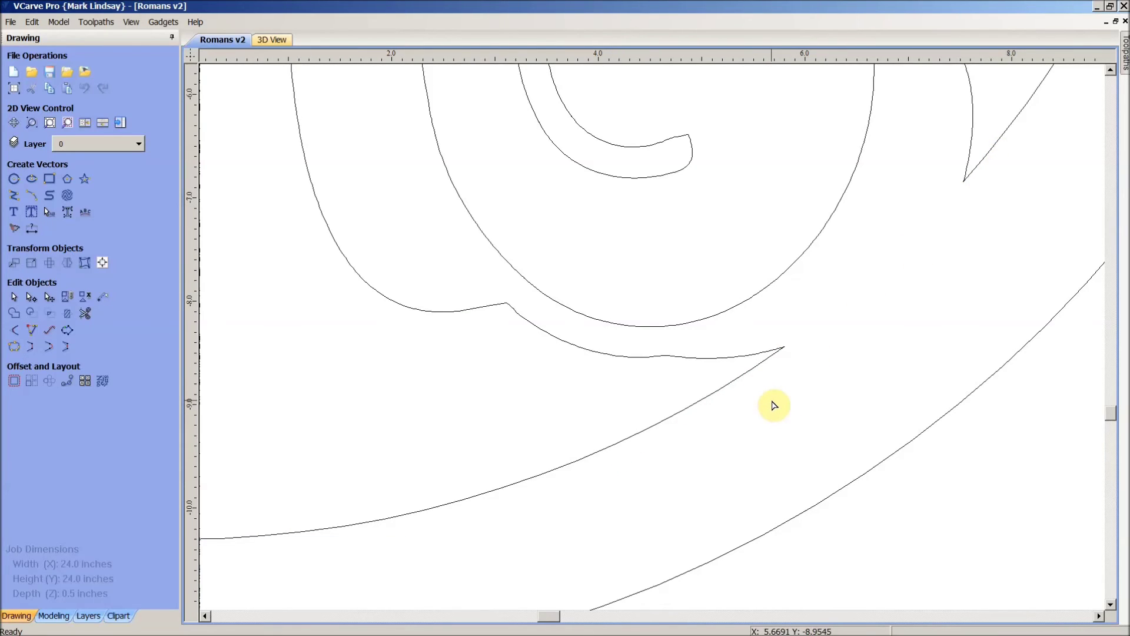
scroll(773, 404, "up", 5)
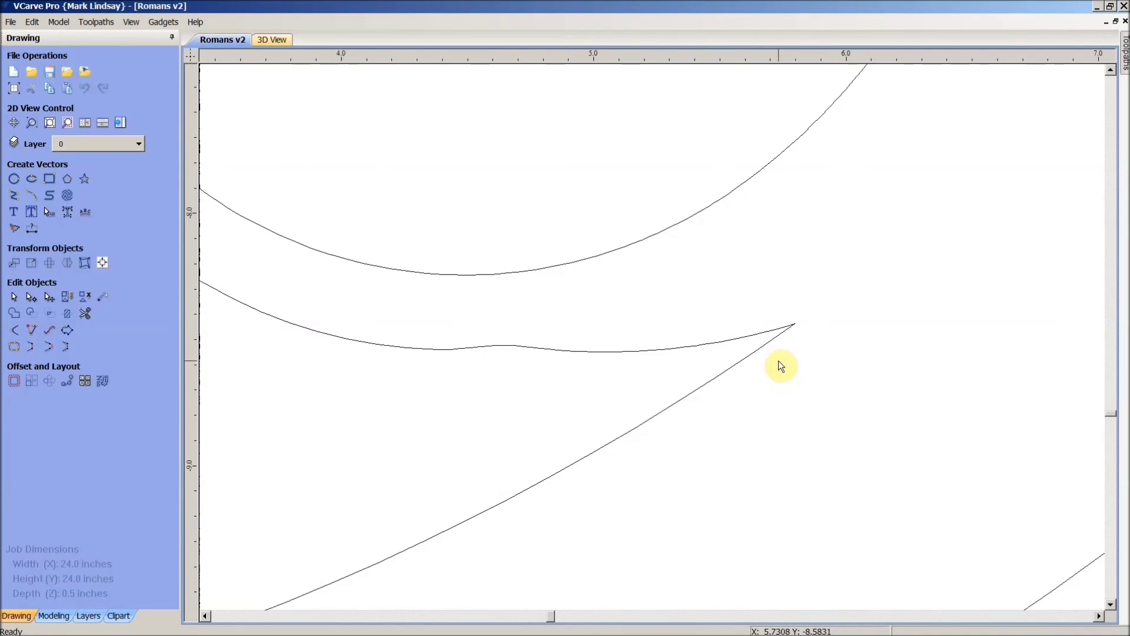
left_click(788, 321)
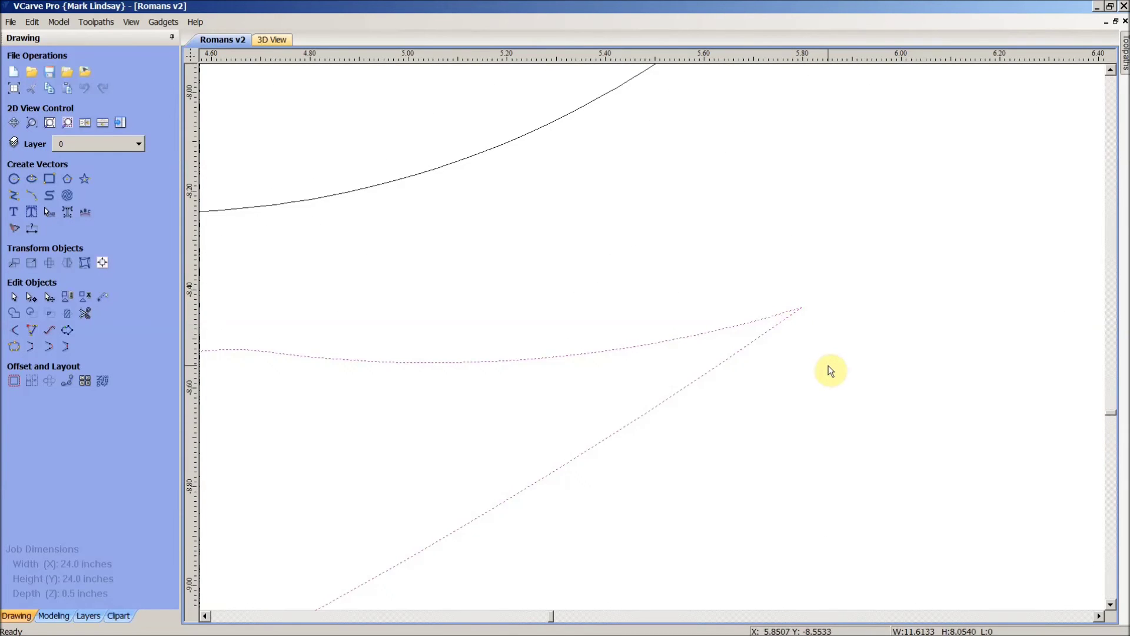
scroll(830, 371, "down", 4)
scroll(841, 363, "down", 3)
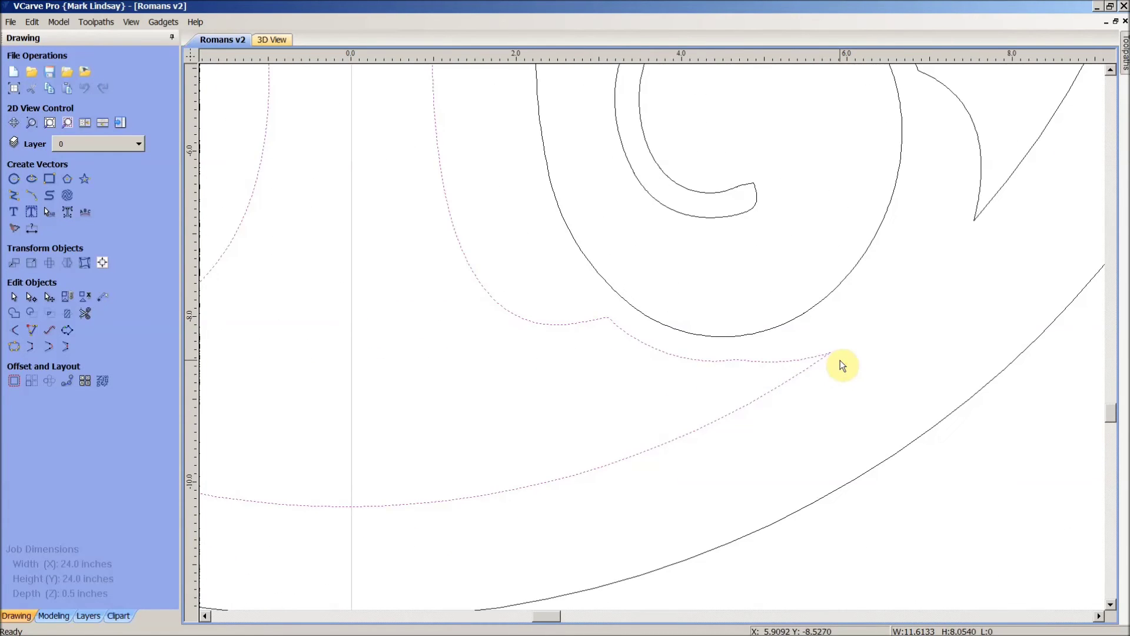
Step: Select all open vectors to find the unclosed panel outline above ROMANS
left_click(832, 386)
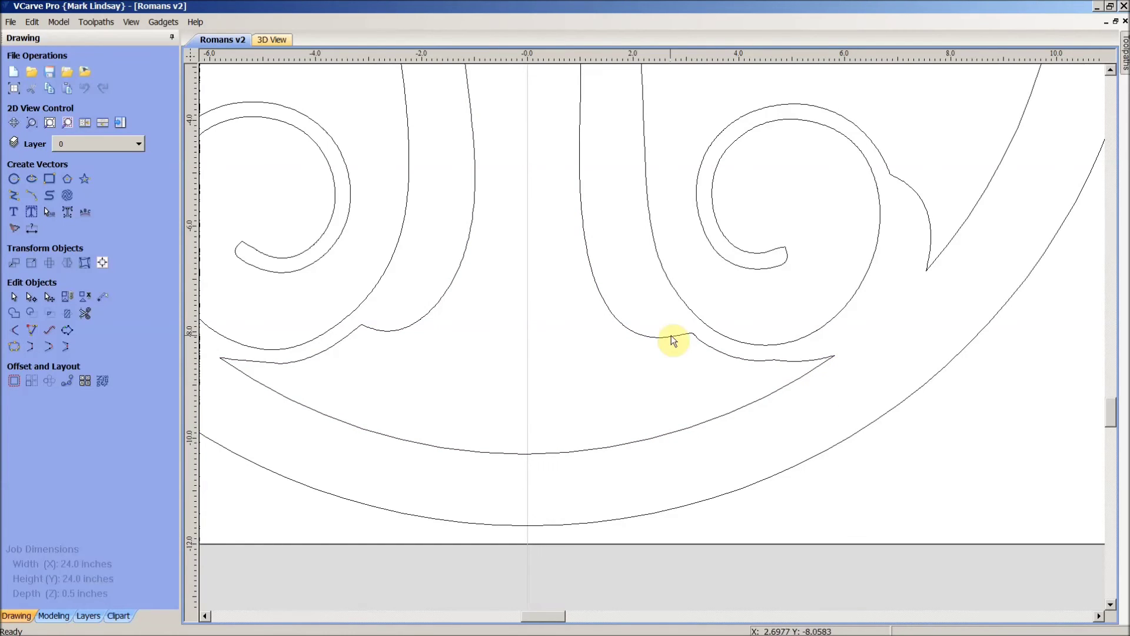
left_click(65, 125)
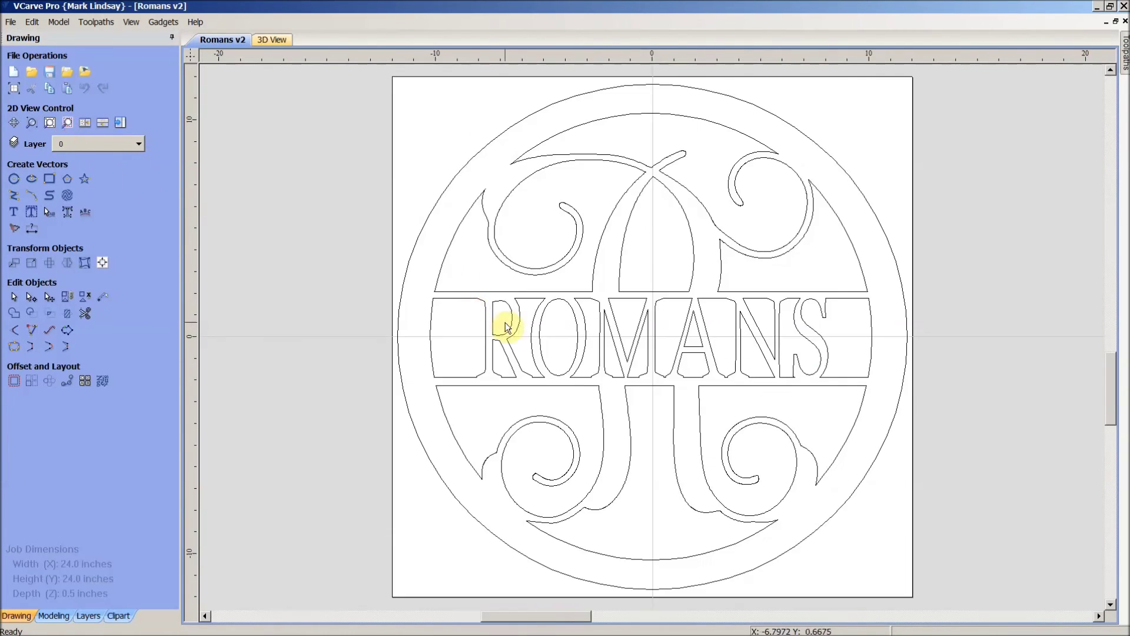
right_click(643, 415)
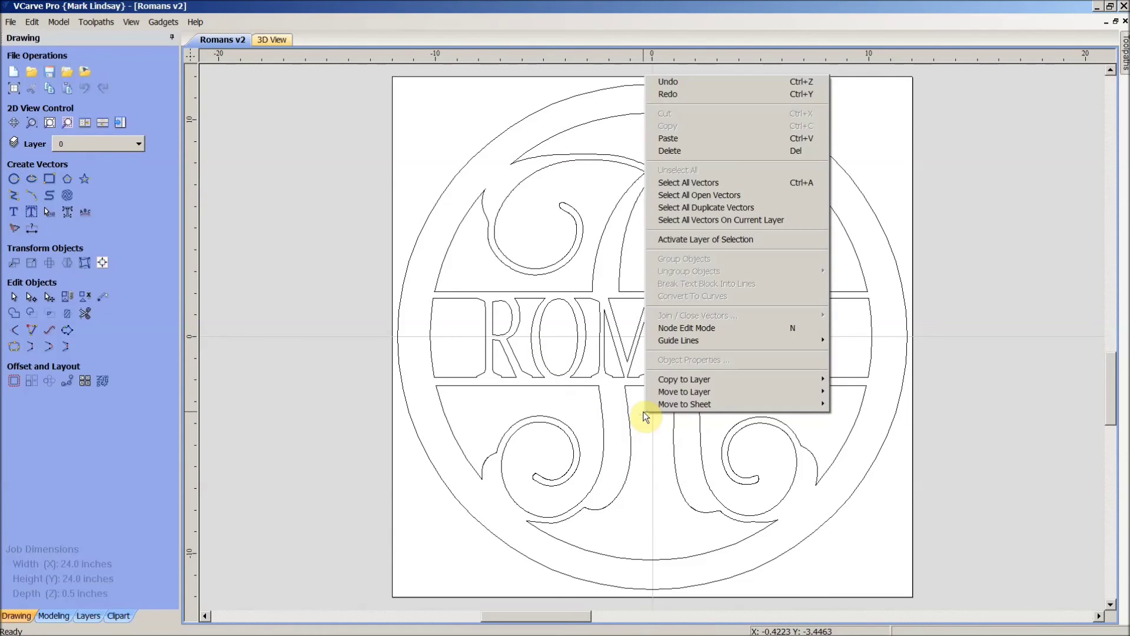
left_click(780, 195)
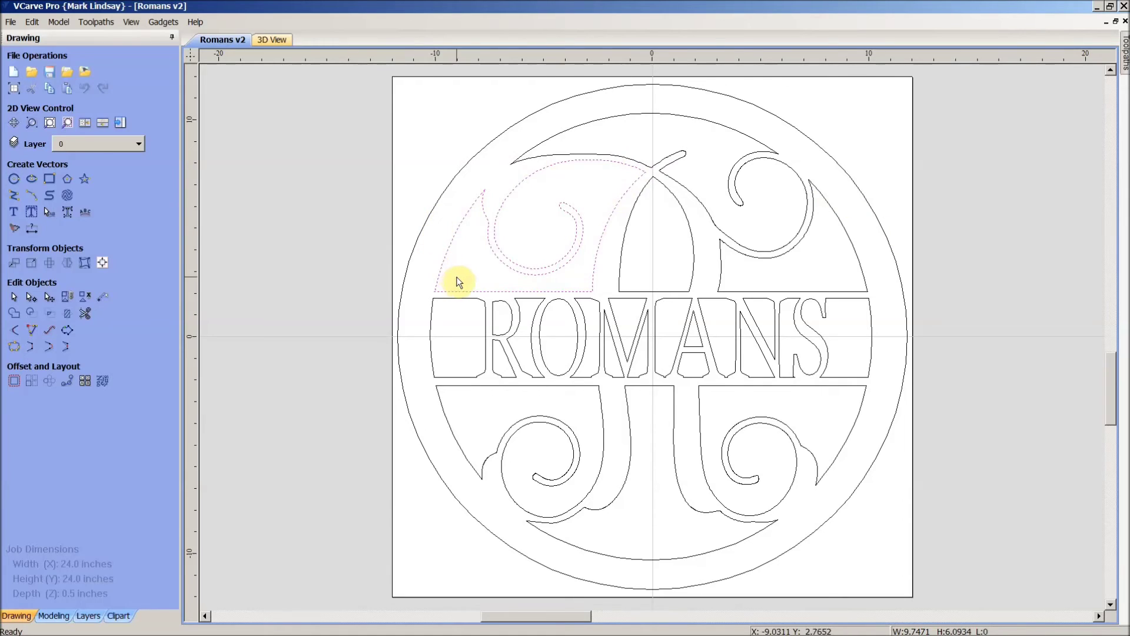
left_click(463, 268)
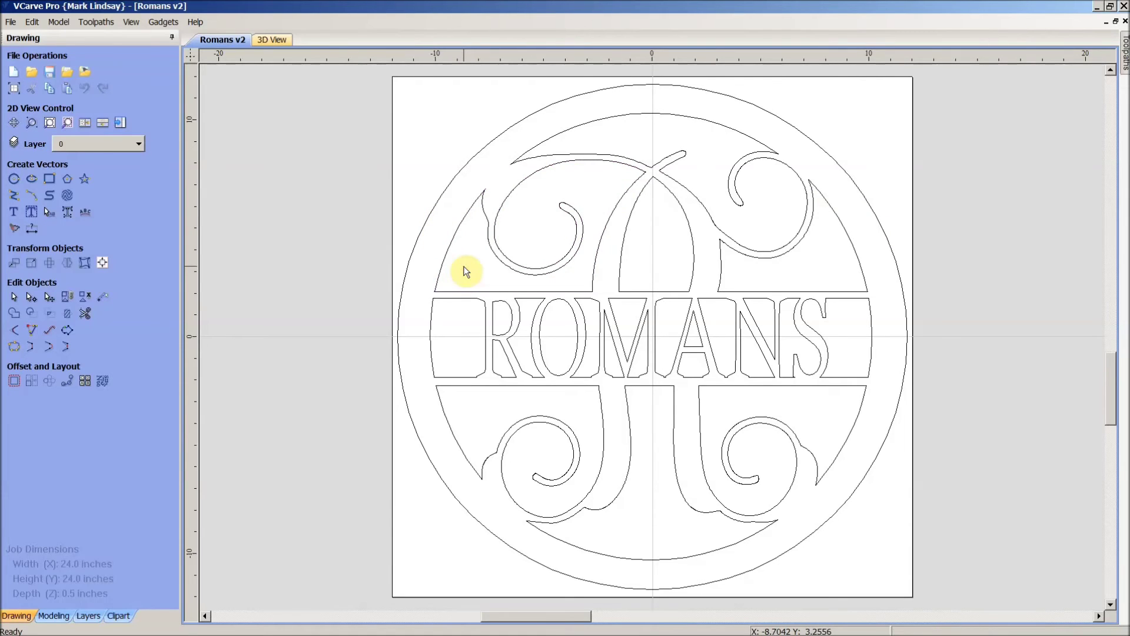
Step: Try Interactive Vector Trim on the panel corner lines, undoing both attempts
left_click(83, 313)
scroll(439, 287, "up", 6)
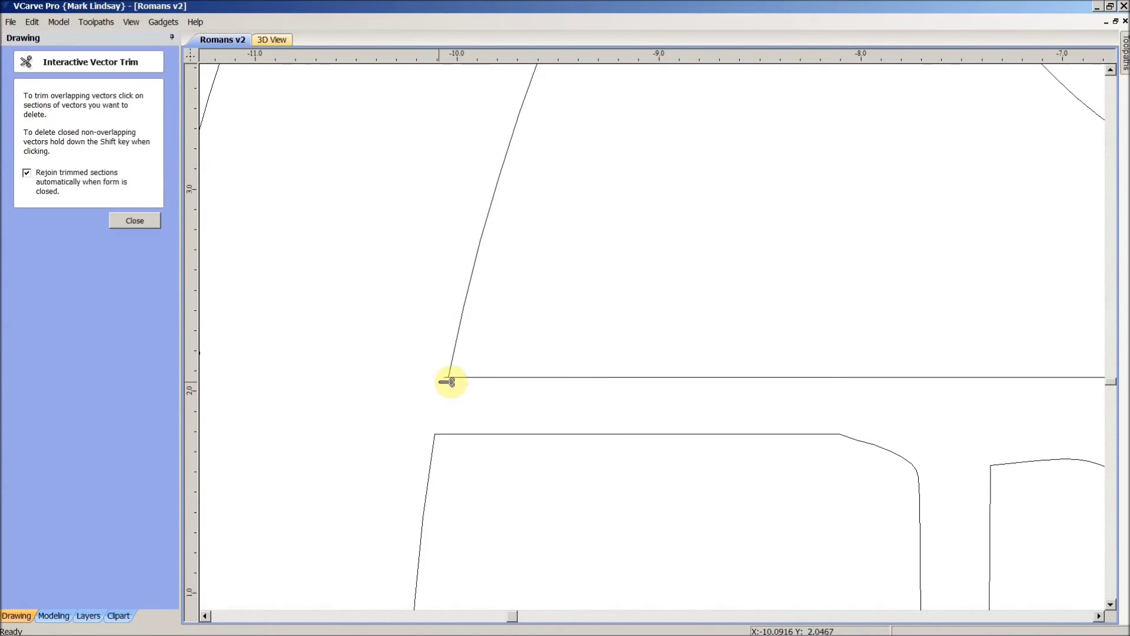
left_click(453, 377)
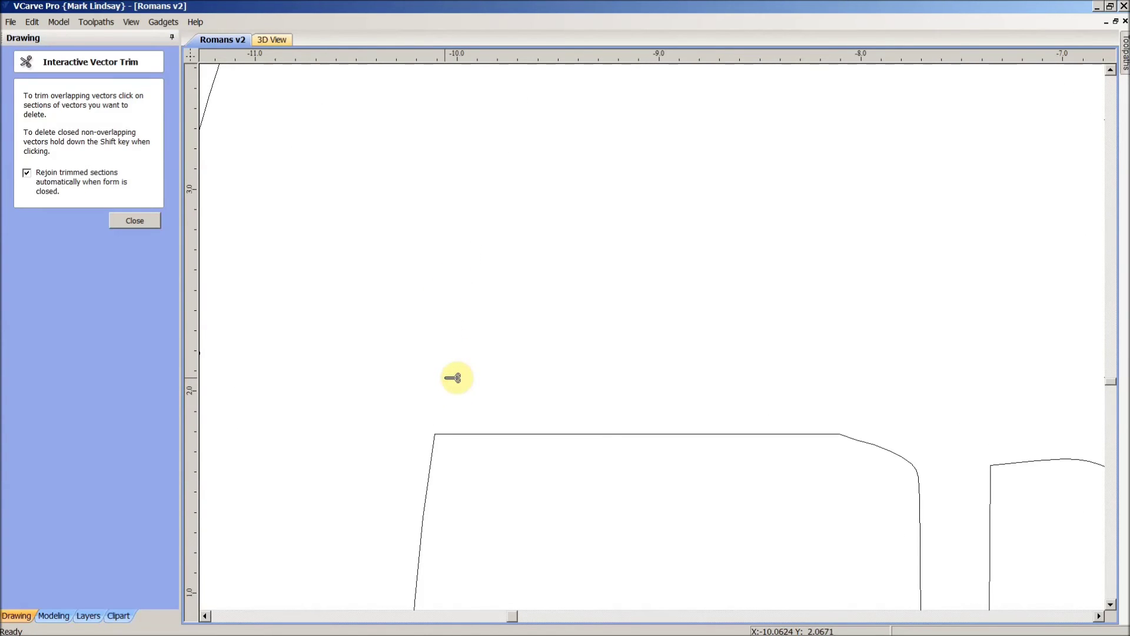
key("ctrl+z")
scroll(451, 380, "up", 5)
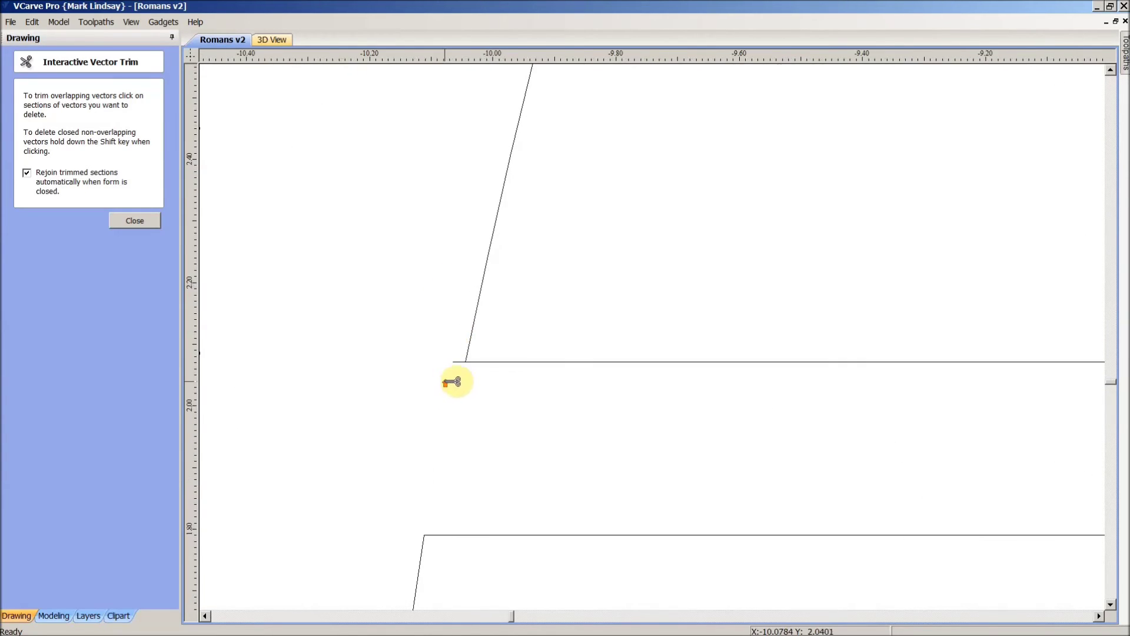
left_click(472, 346)
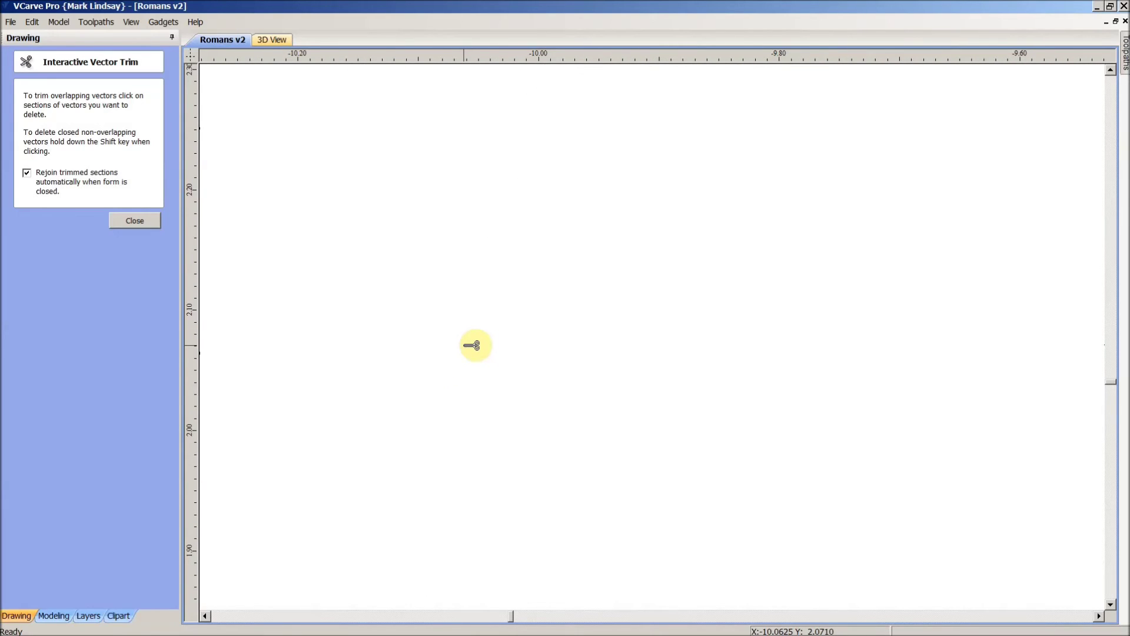
key("ctrl+z")
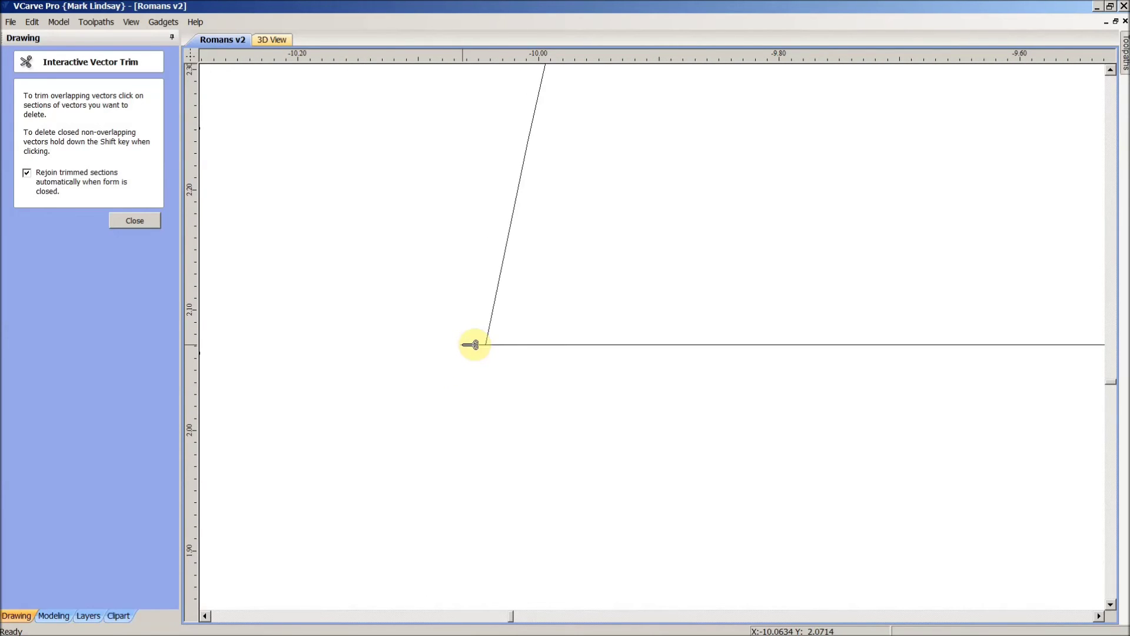
scroll(466, 386, "down", 4)
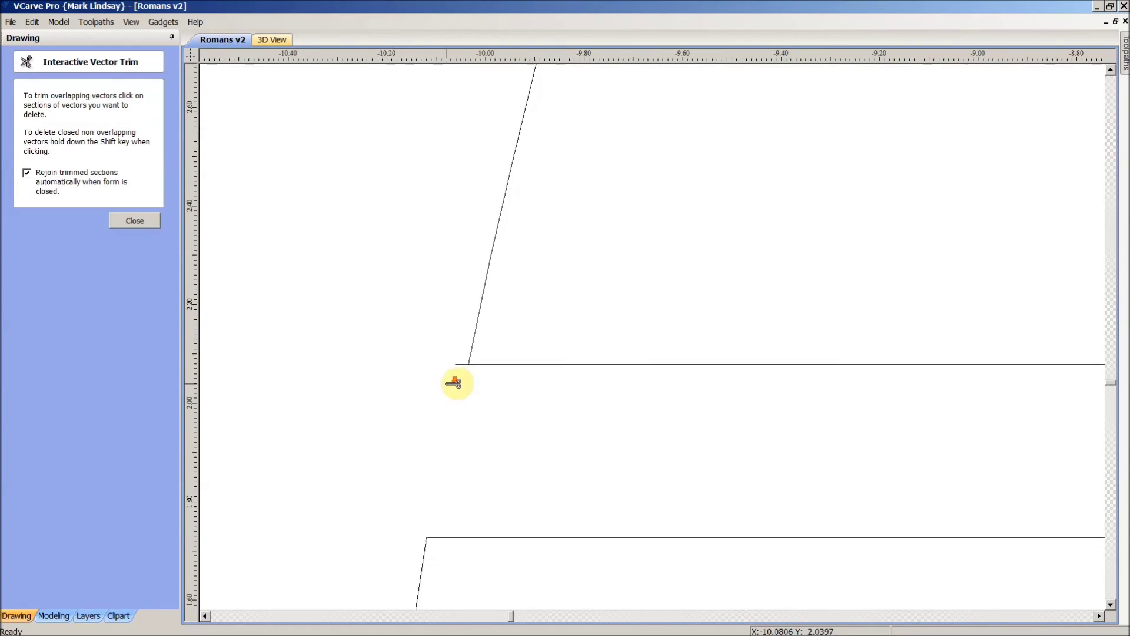
left_click(136, 221)
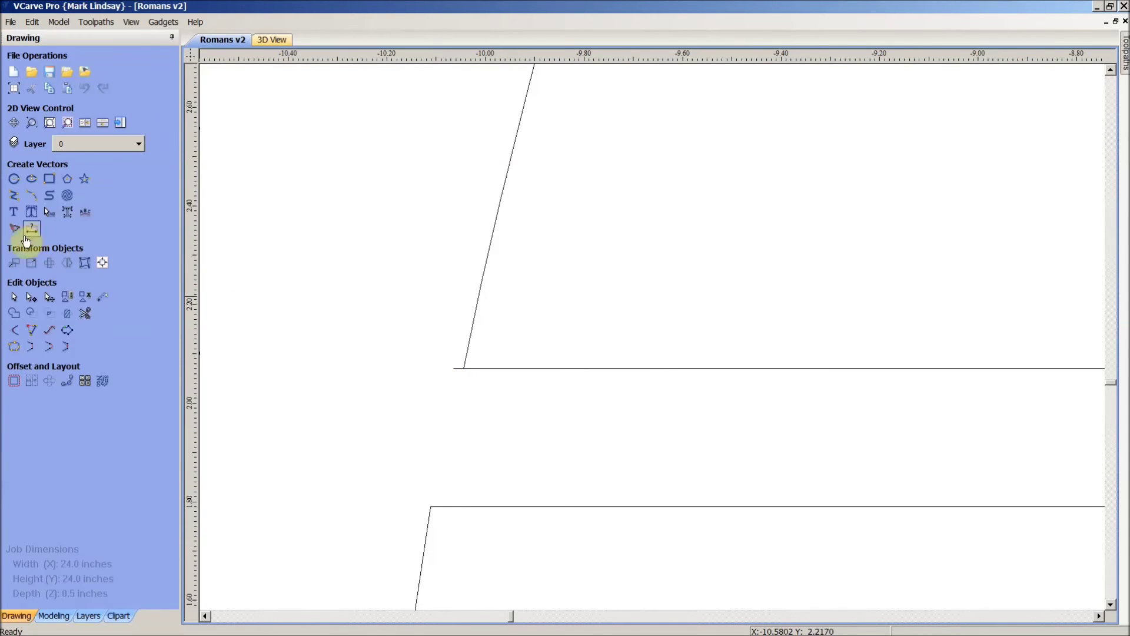
Step: Node-edit the panel outline and delete the overhang's loose end, then undo it
left_click(16, 297)
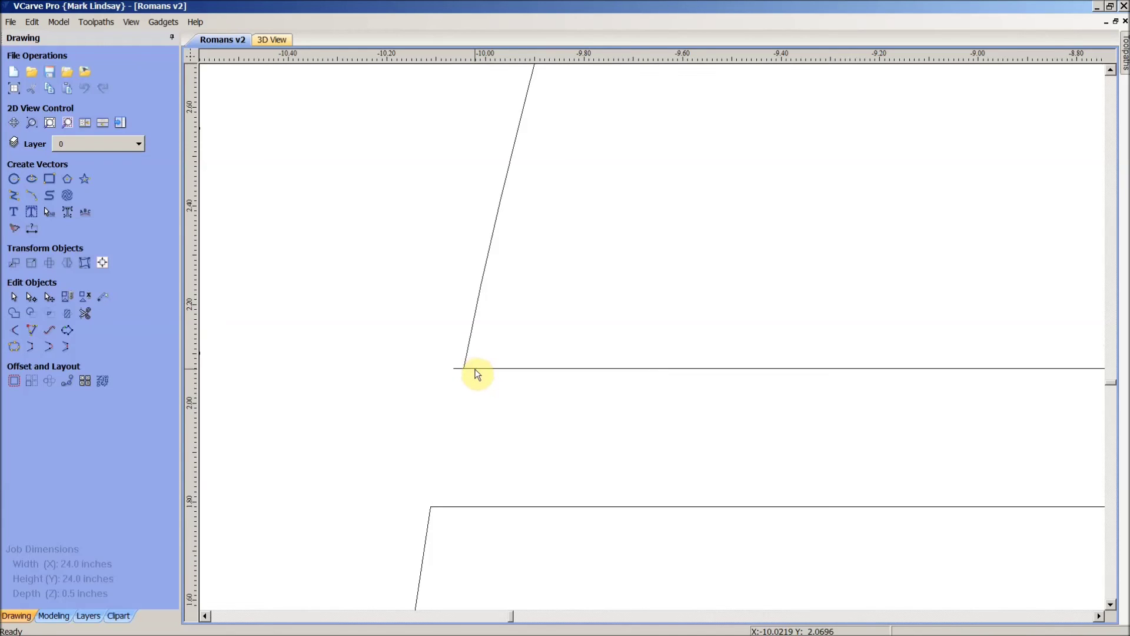
left_click(475, 369)
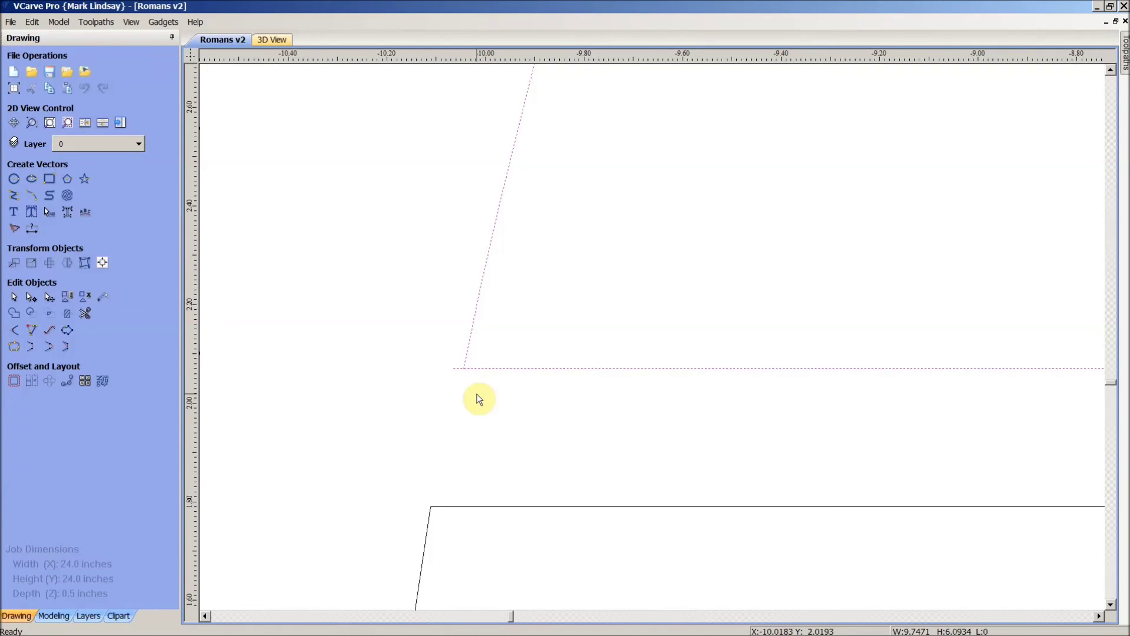
key("n")
scroll(459, 383, "up", 5)
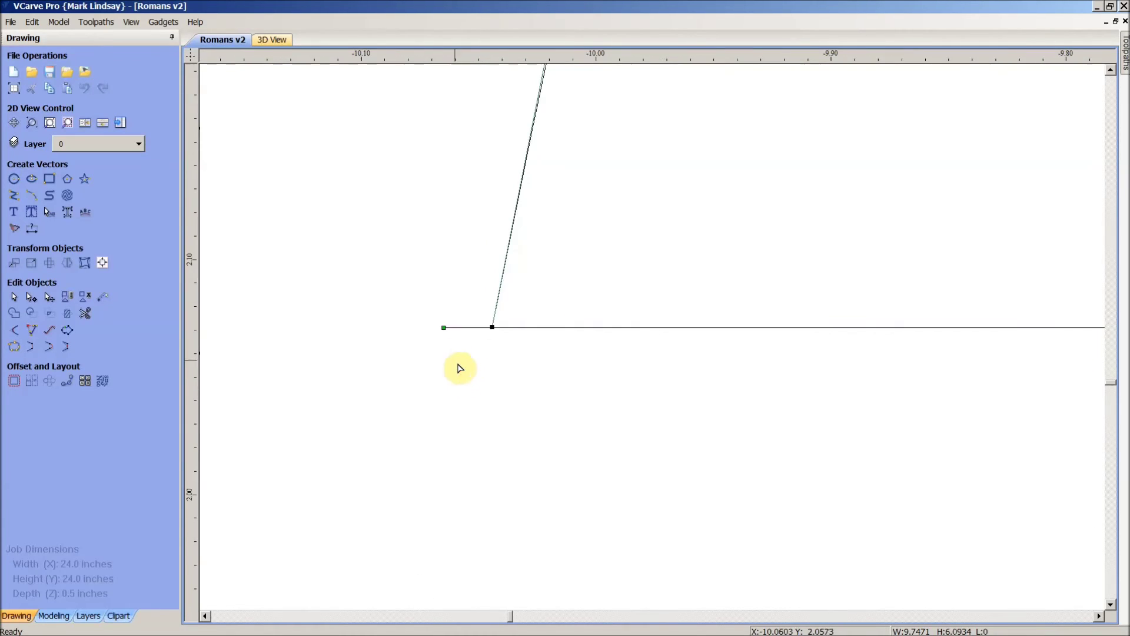
right_click(444, 327)
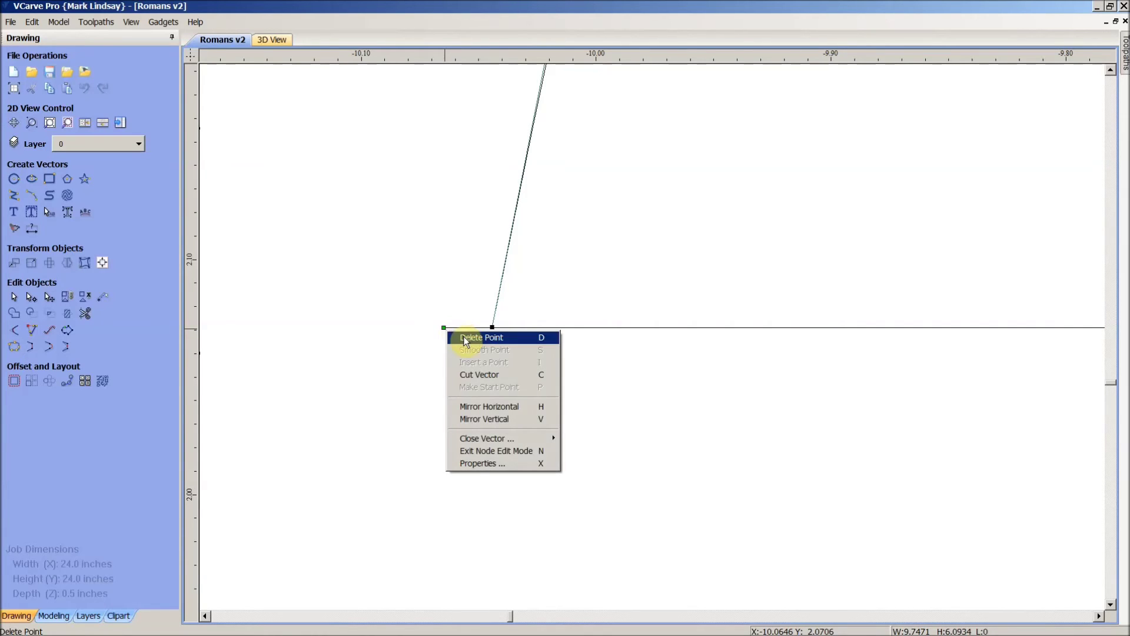
left_click(465, 337)
scroll(483, 349, "down", 3)
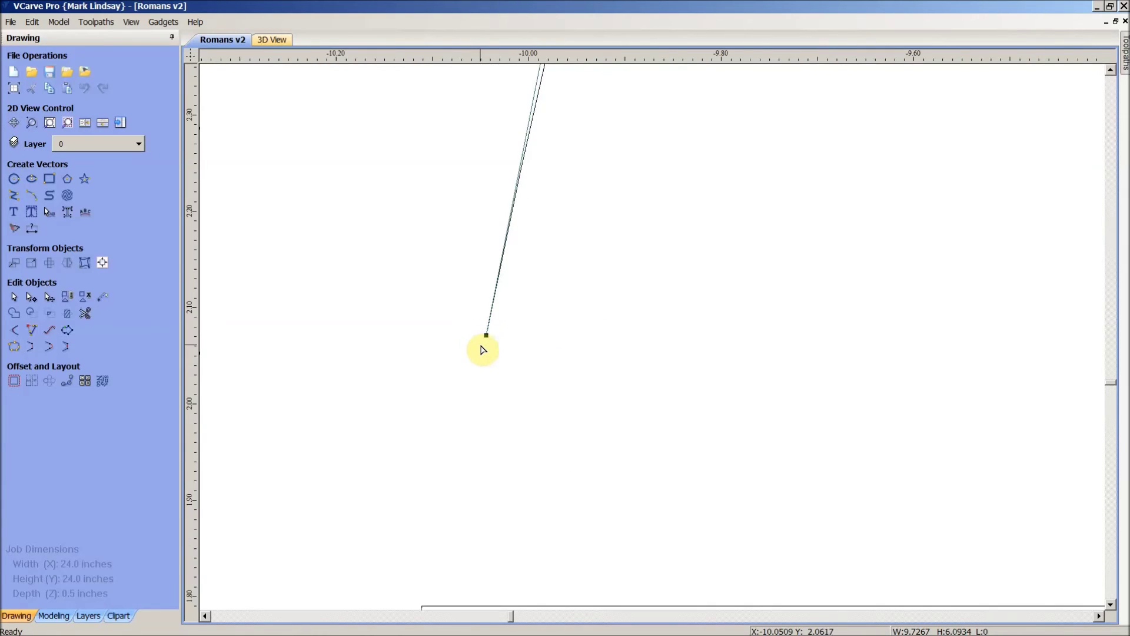
scroll(483, 353, "down", 5)
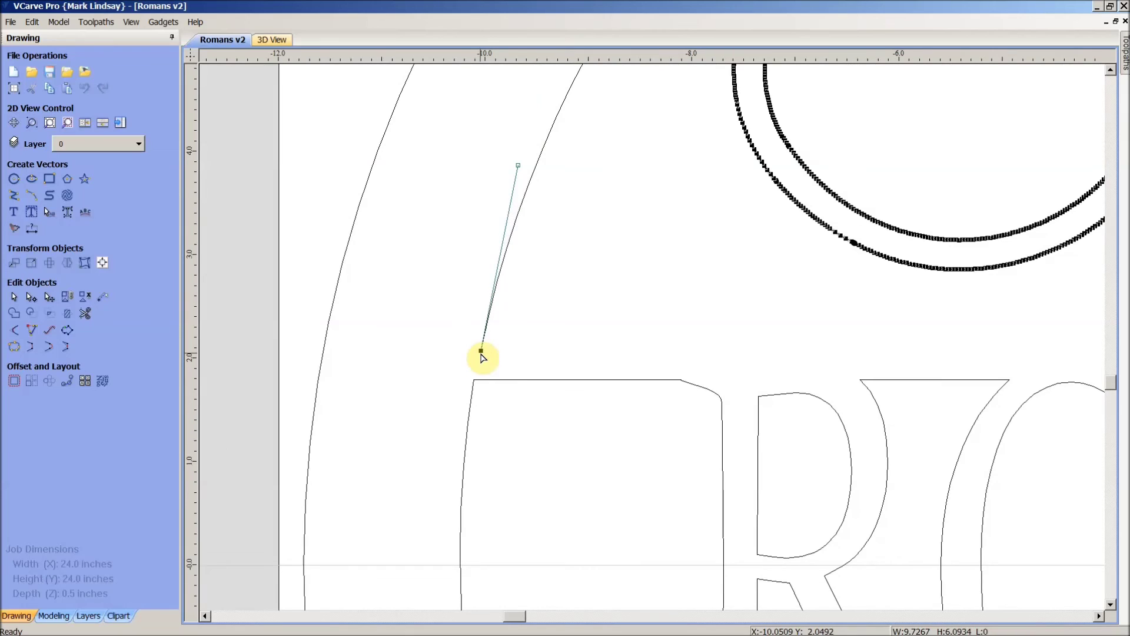
key("ctrl+z")
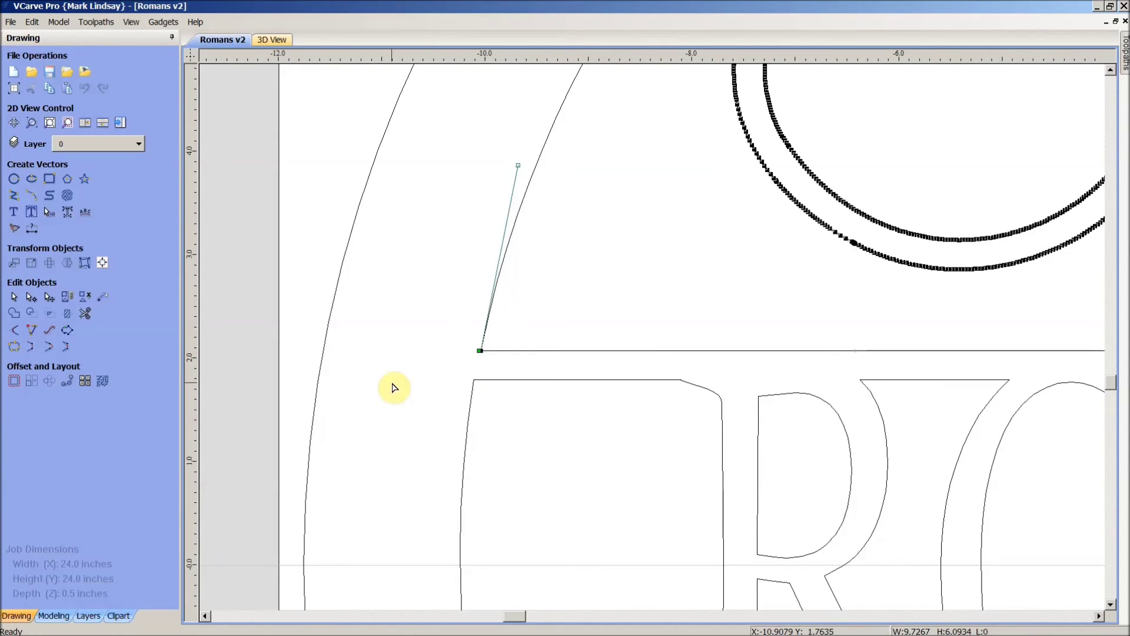
Step: Delete the overhanging corner point so the bar meets the slanted scroll line cleanly
scroll(449, 369, "up", 5)
scroll(537, 335, "up", 3)
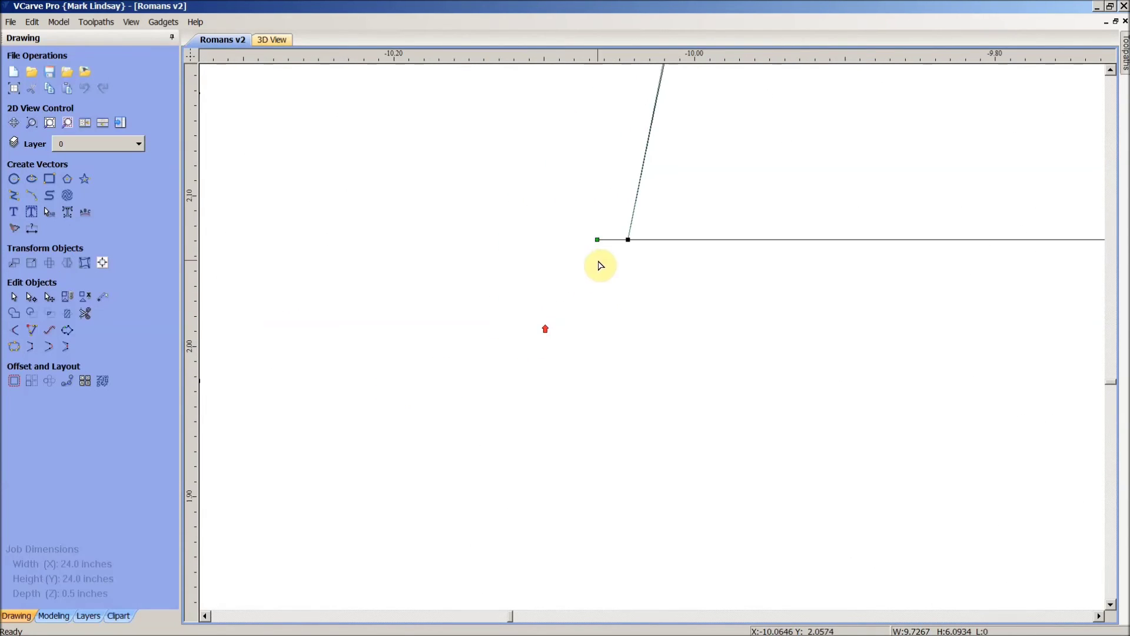
left_click(597, 239)
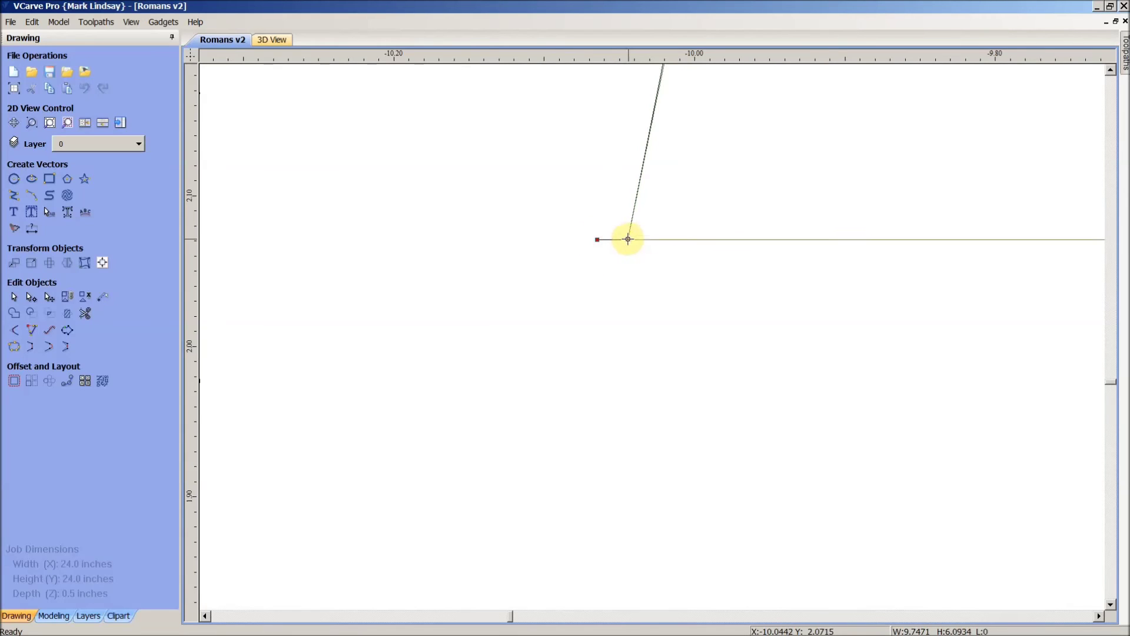
left_click(627, 239)
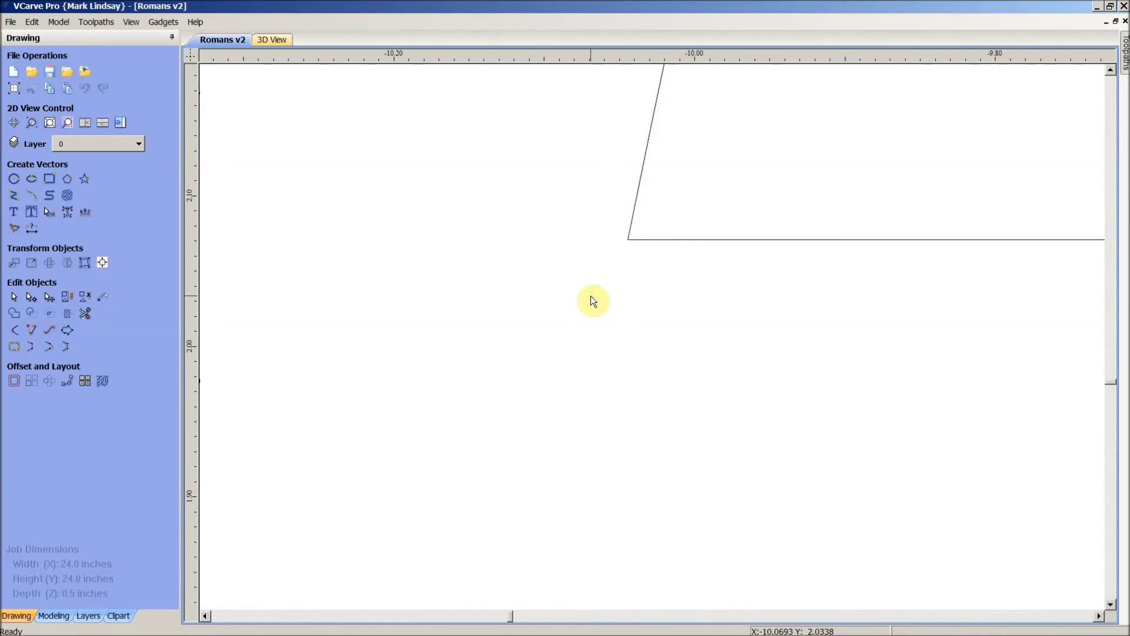
scroll(591, 300, "down", 3)
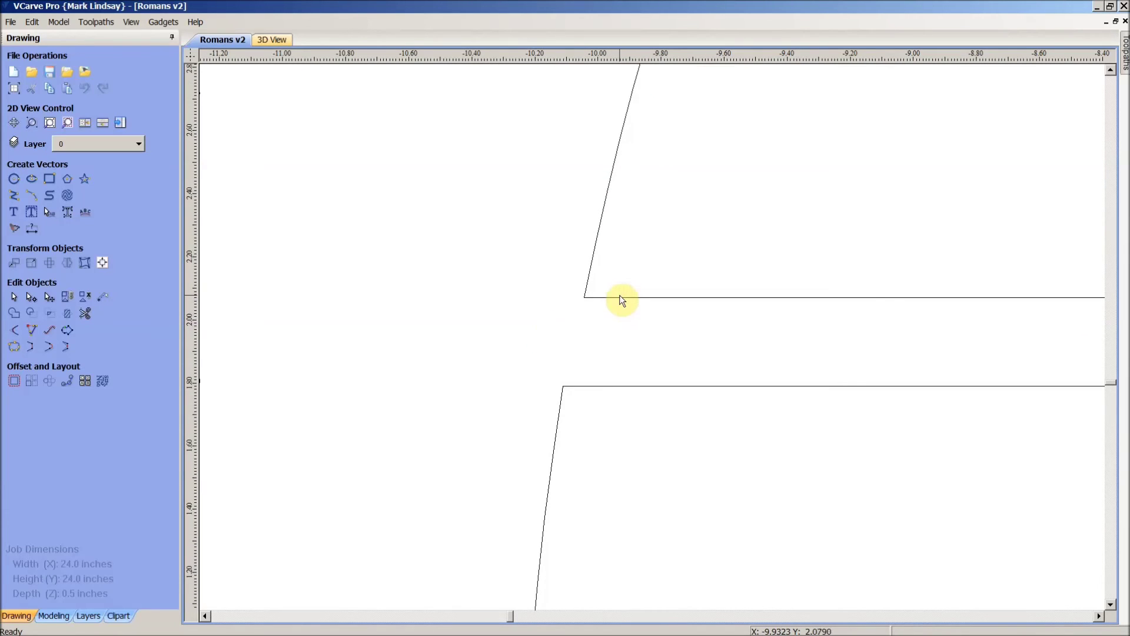
left_click(617, 298)
scroll(521, 327, "down", 3)
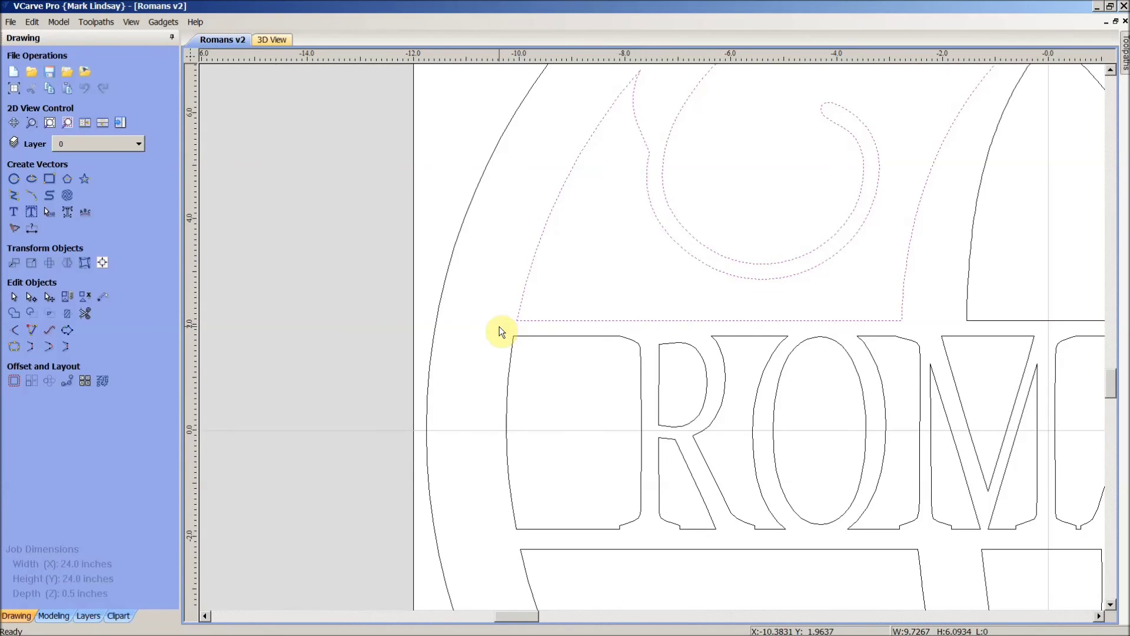
left_click(586, 275)
Step: Confirm no open vectors remain, then select all vectors except the outer circle
left_click(67, 122)
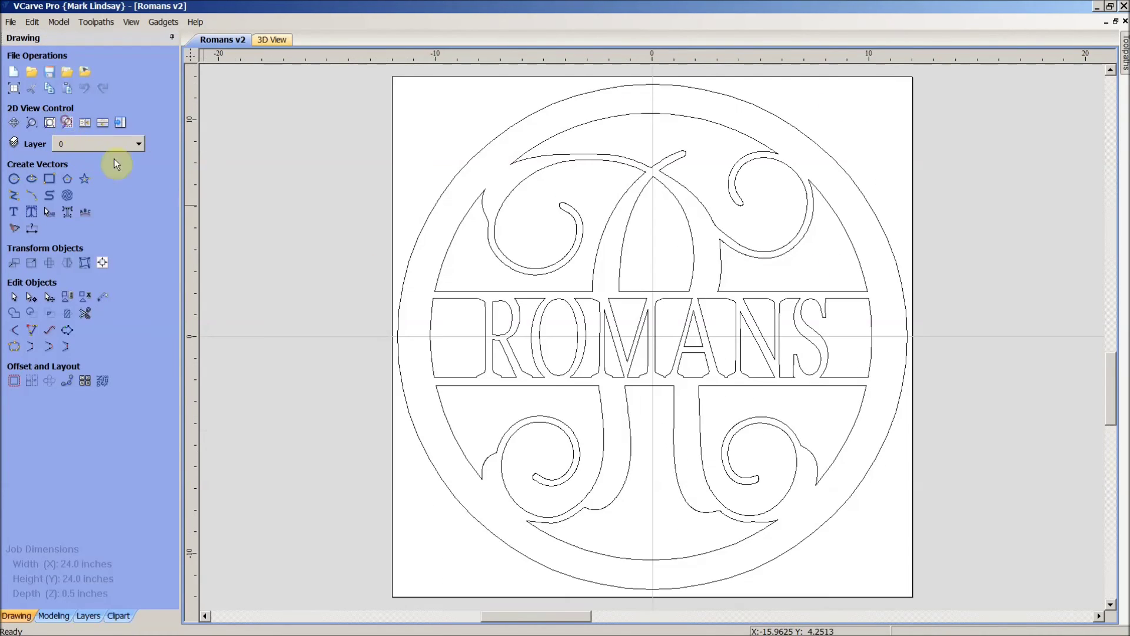
right_click(648, 251)
left_click(730, 371)
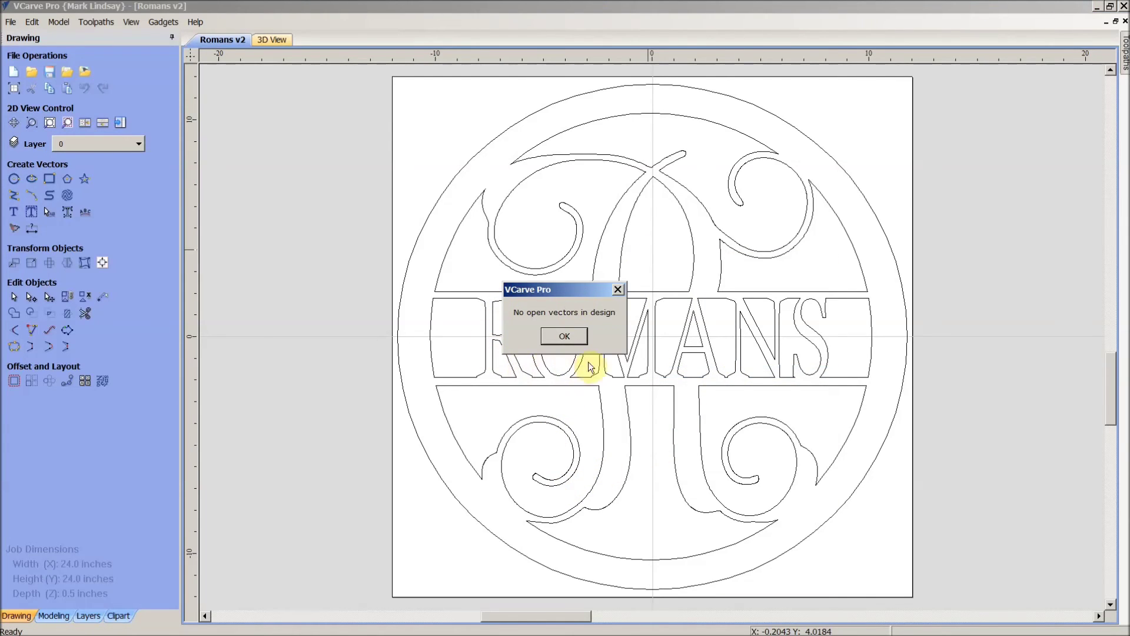
left_click(565, 337)
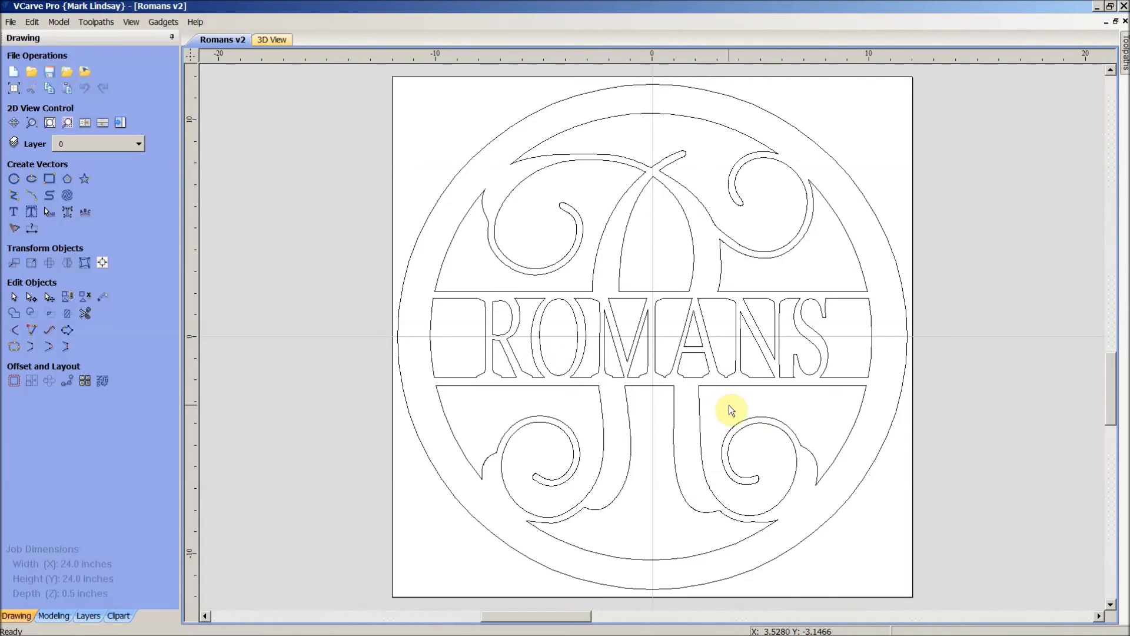
key("ctrl+a")
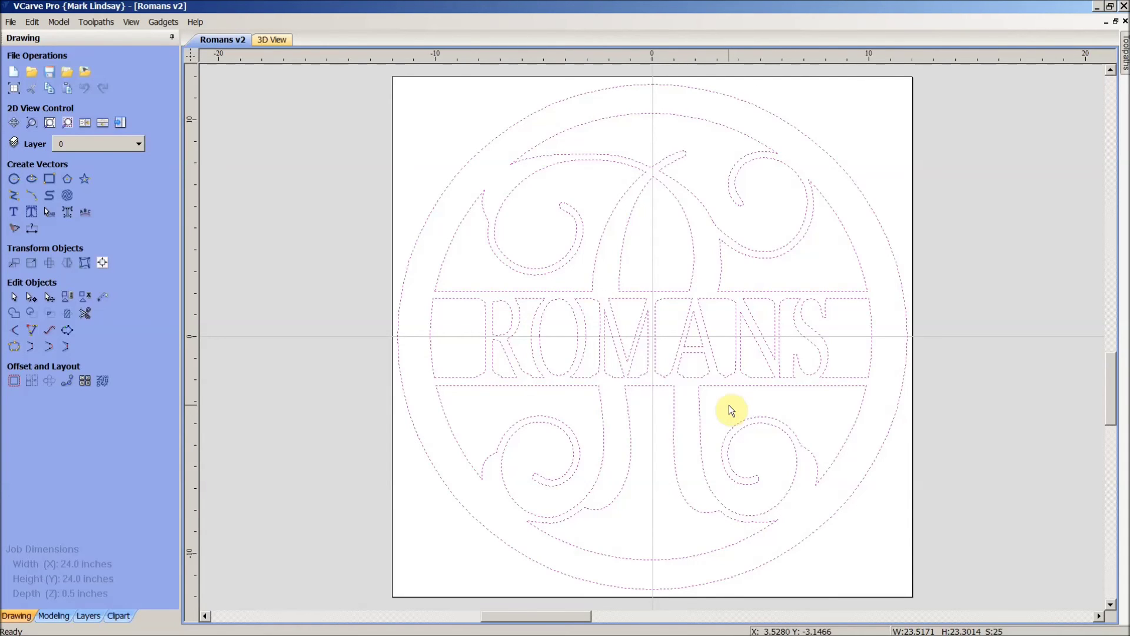
left_click(888, 243, "shift")
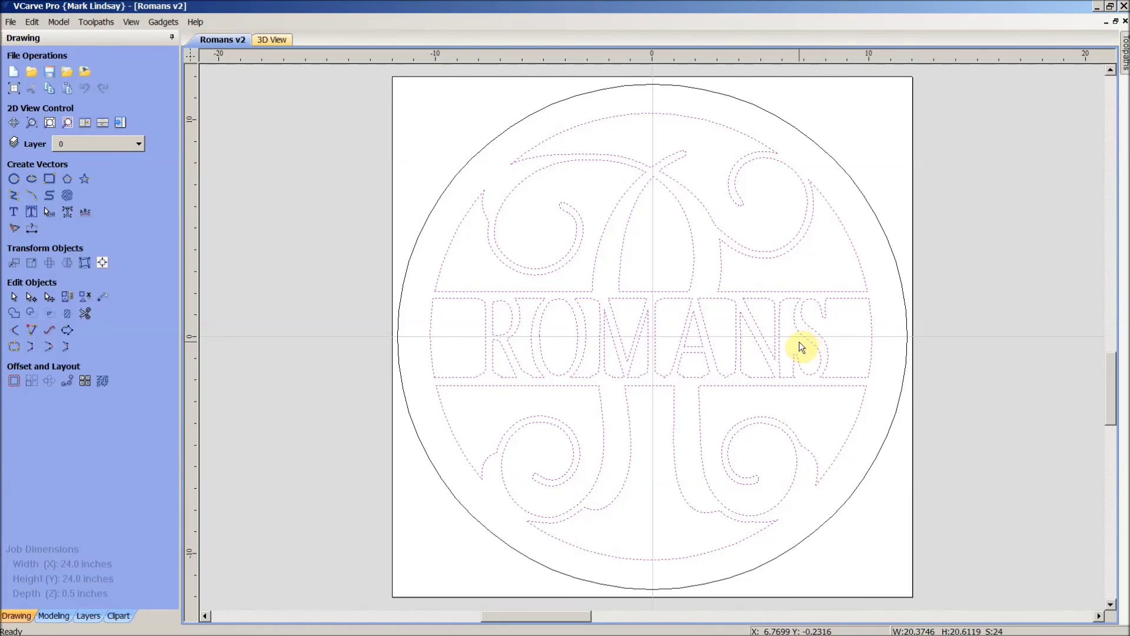
Step: Calculate an Inside/Left 2D profile toolpath, Profile 1, on the monogram's inner shapes and preview it
left_click(123, 122)
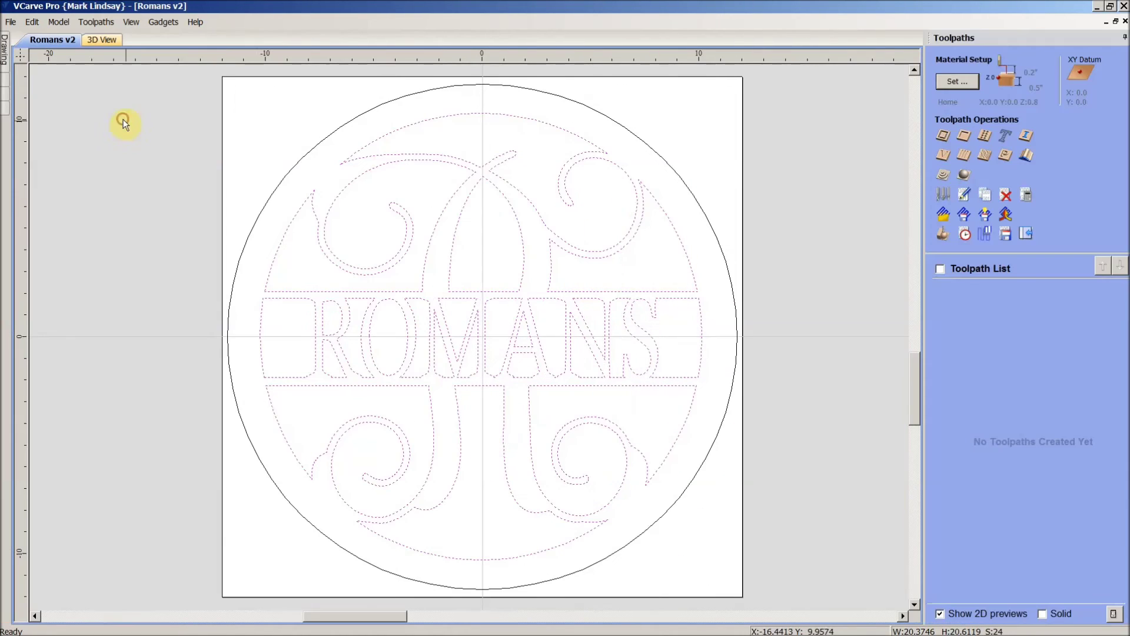
left_click(942, 137)
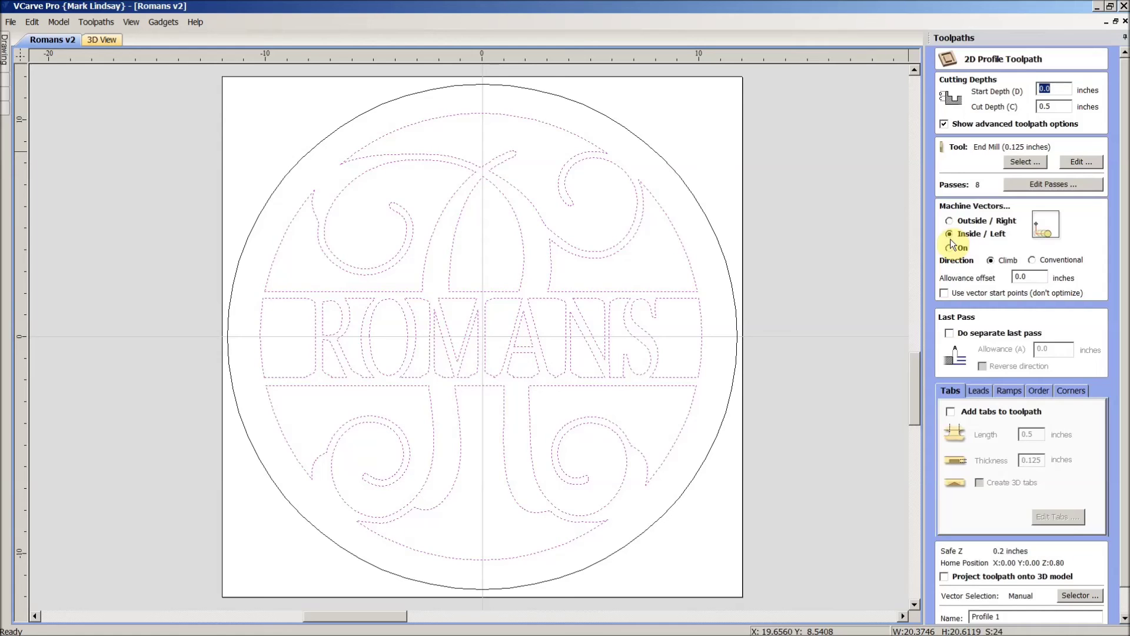
scroll(966, 242, "down", 3)
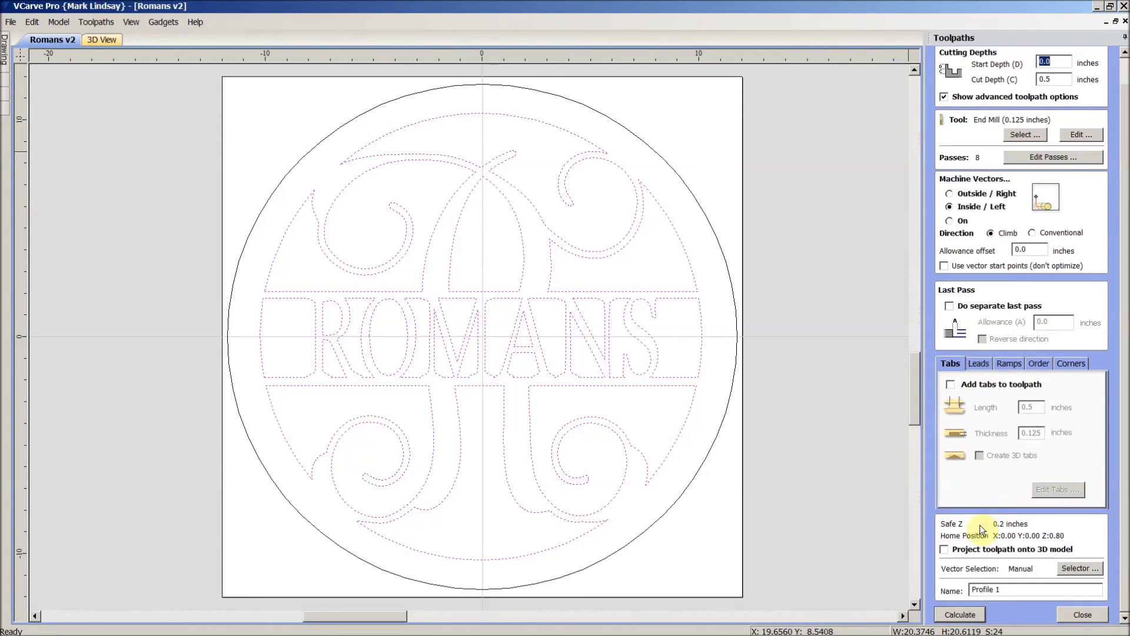
left_click(960, 615)
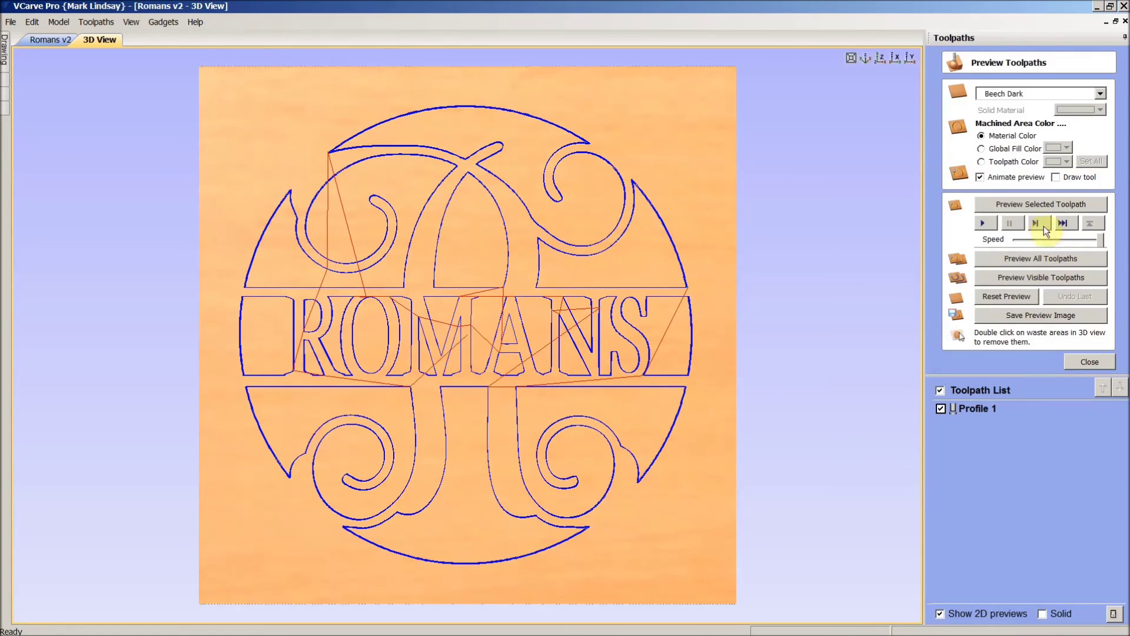
left_click(1032, 205)
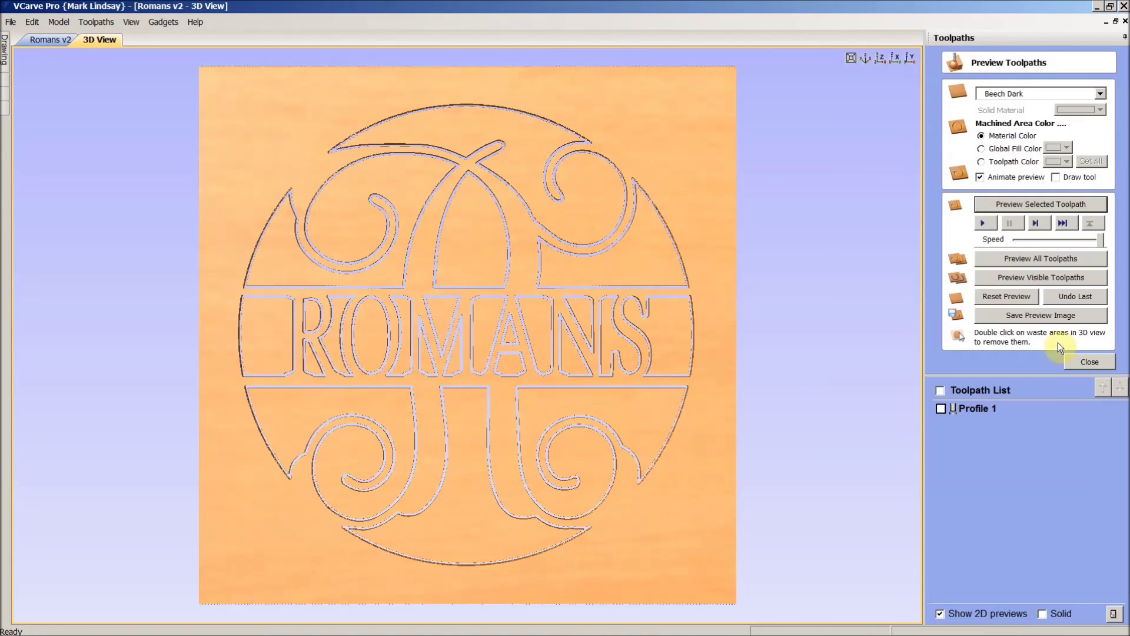
left_click(1084, 360)
Step: Calculate an Outside/Right 2D profile, Profile 2, on the outer circle and preview it
left_click(50, 40)
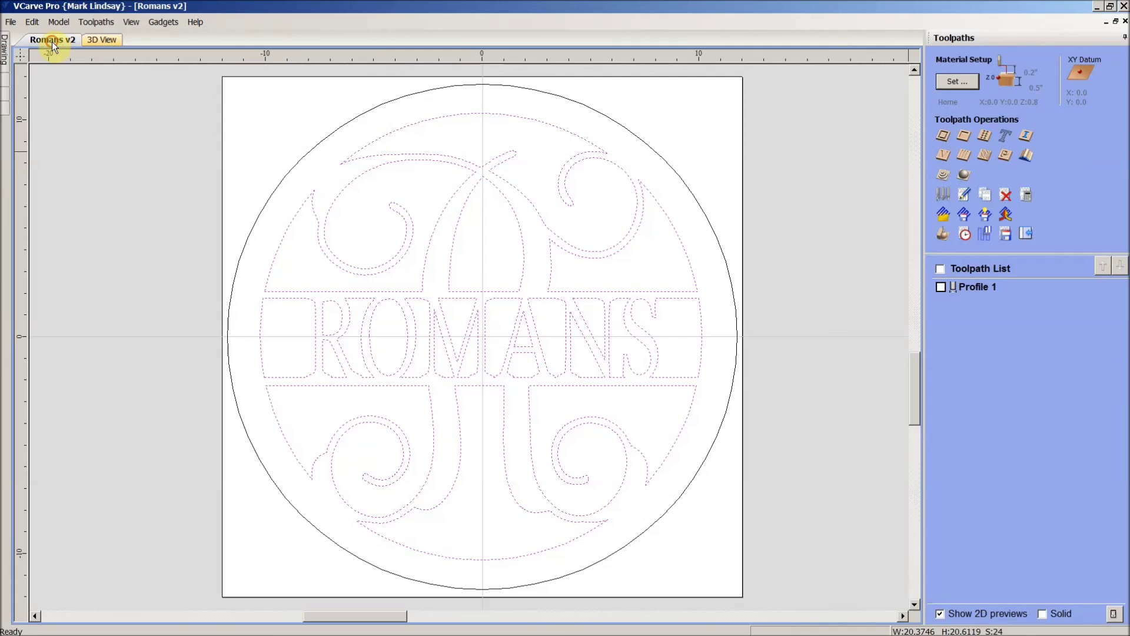
left_click(580, 108)
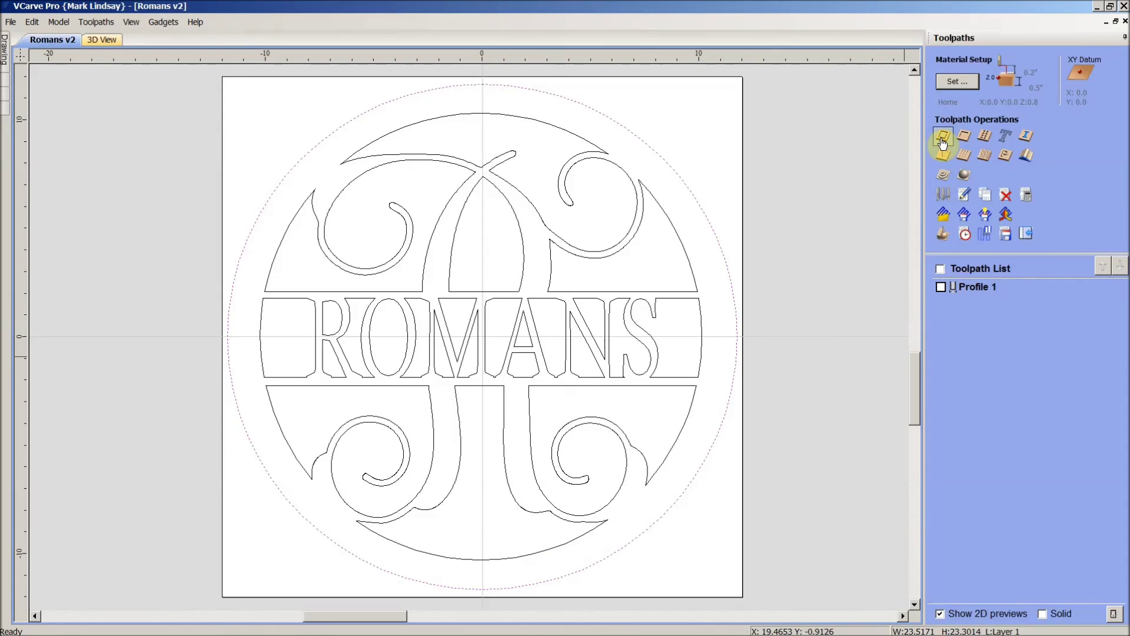
left_click(943, 136)
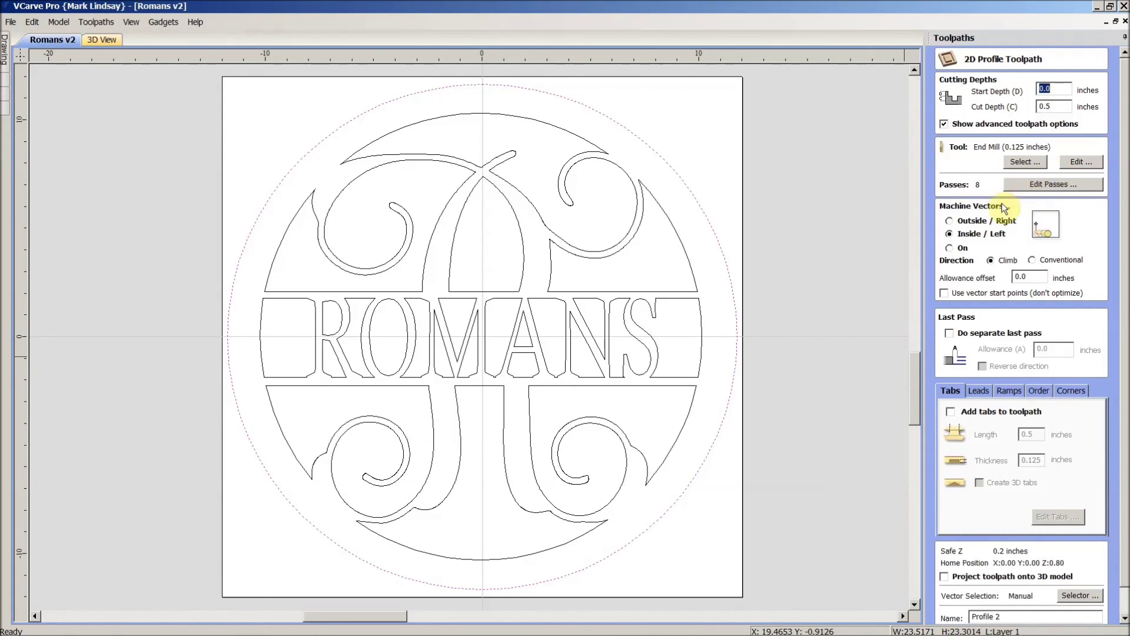
left_click(949, 220)
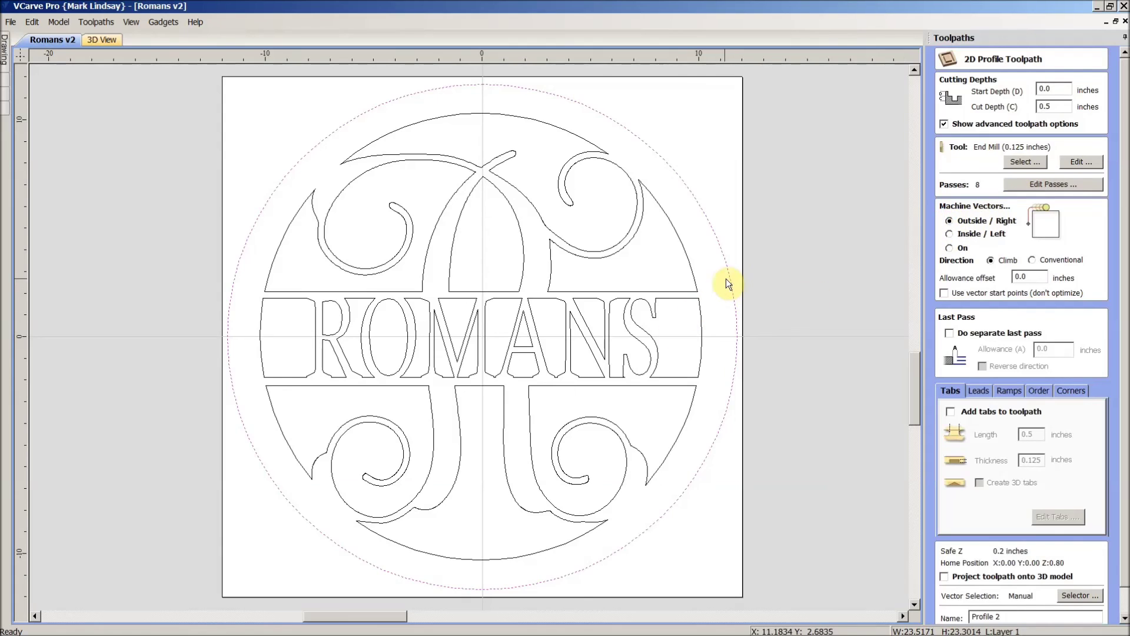
scroll(984, 358, "down", 3)
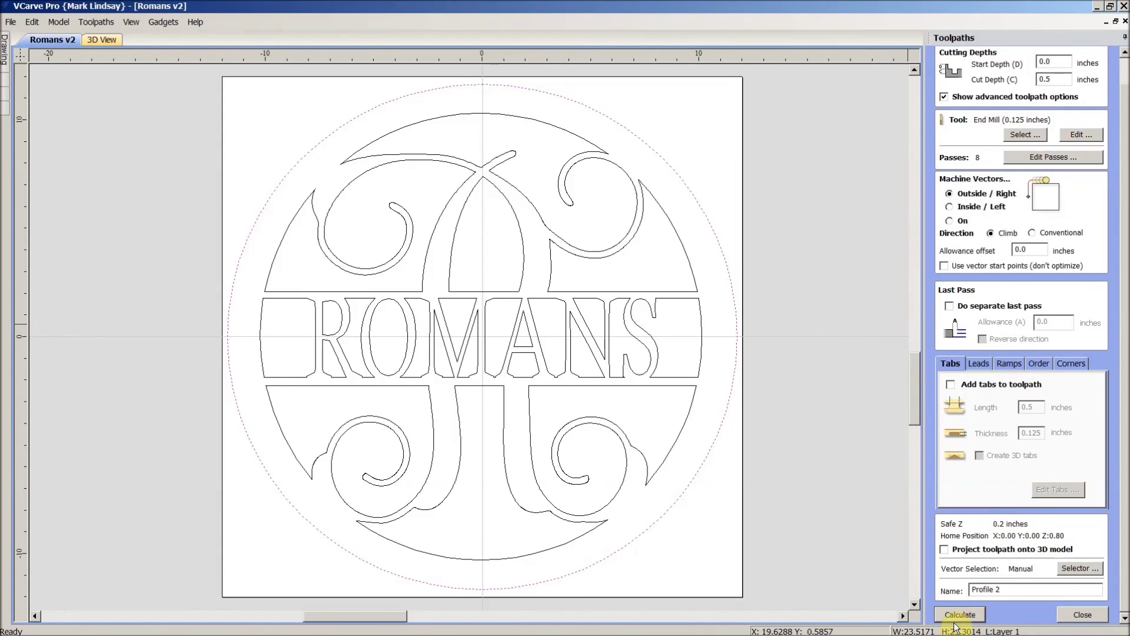
left_click(959, 614)
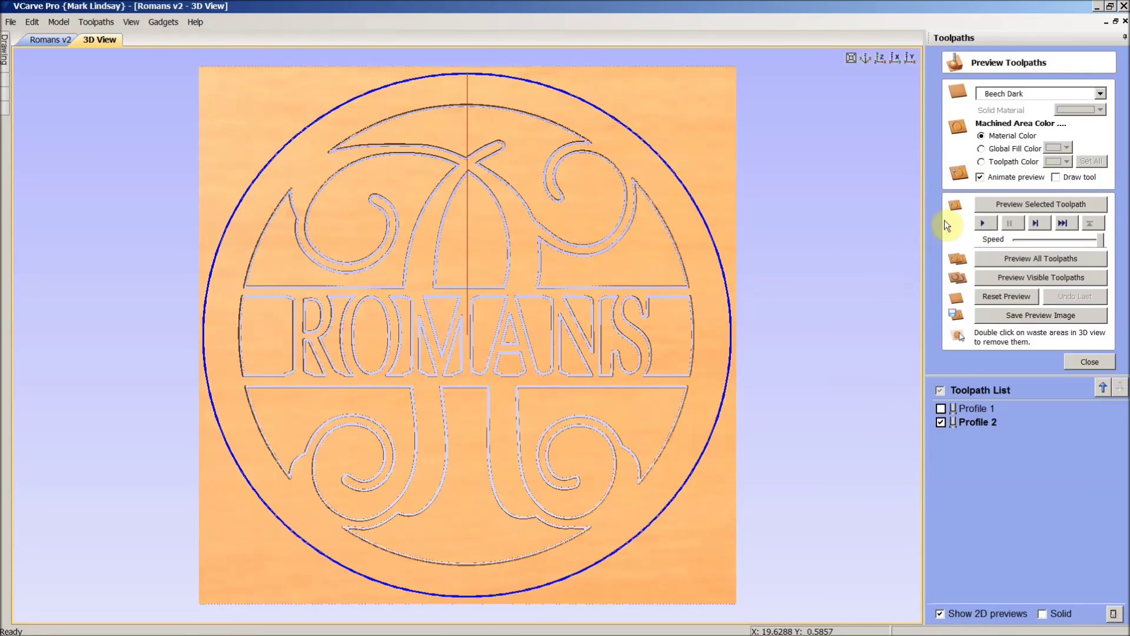
left_click(1016, 204)
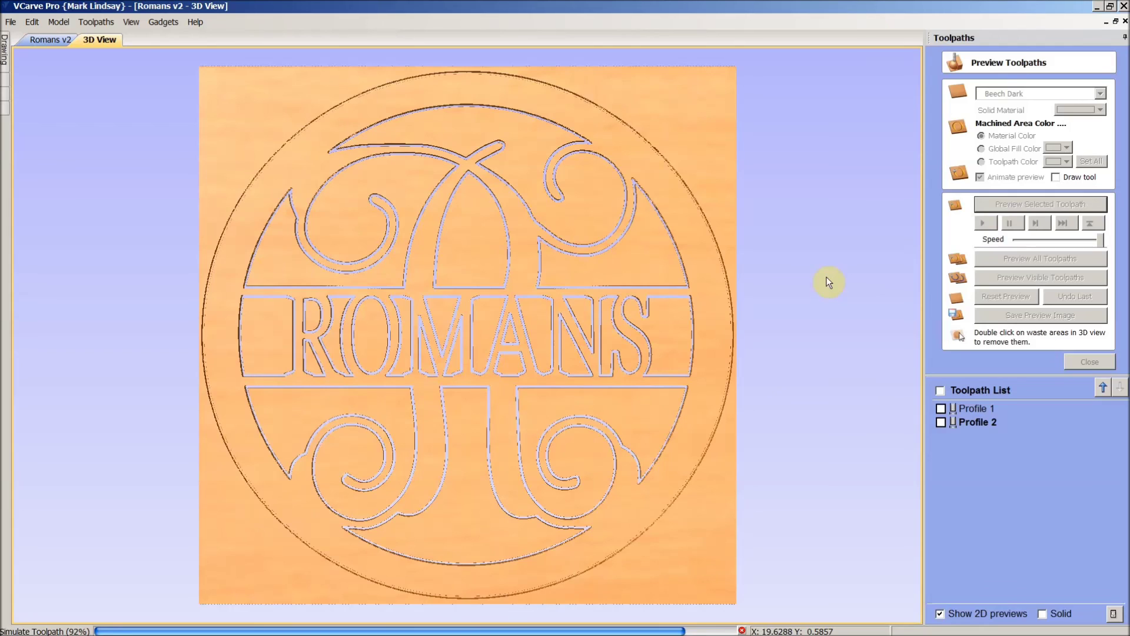
Step: Remove the square corner waste and upper waste pieces beside the arch and scroll
double_click(705, 100)
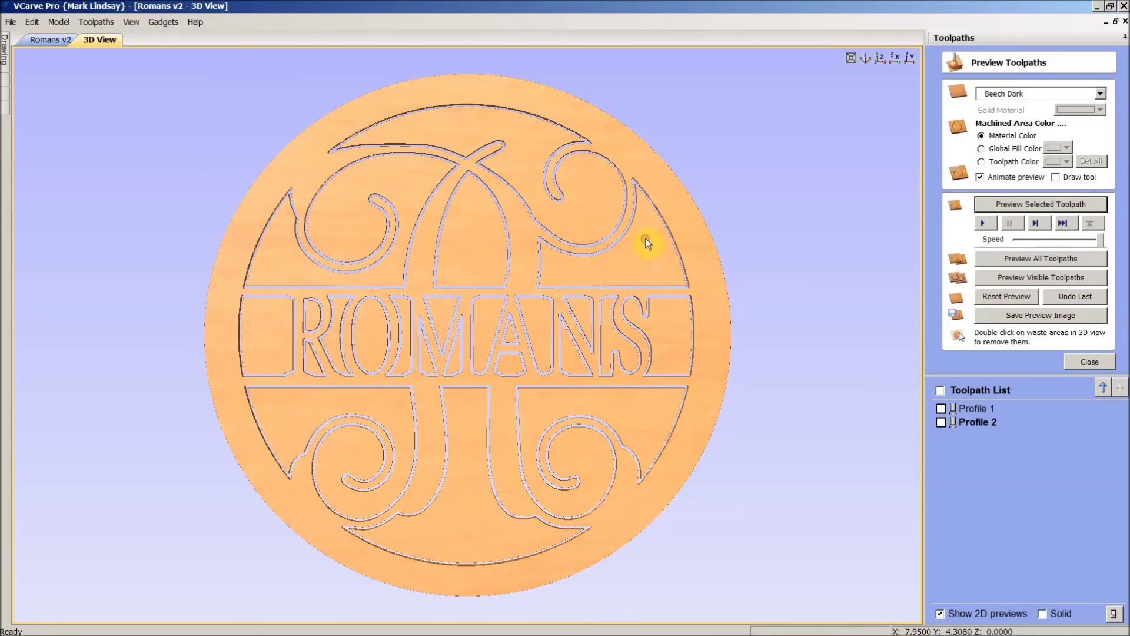
double_click(645, 239)
double_click(575, 203)
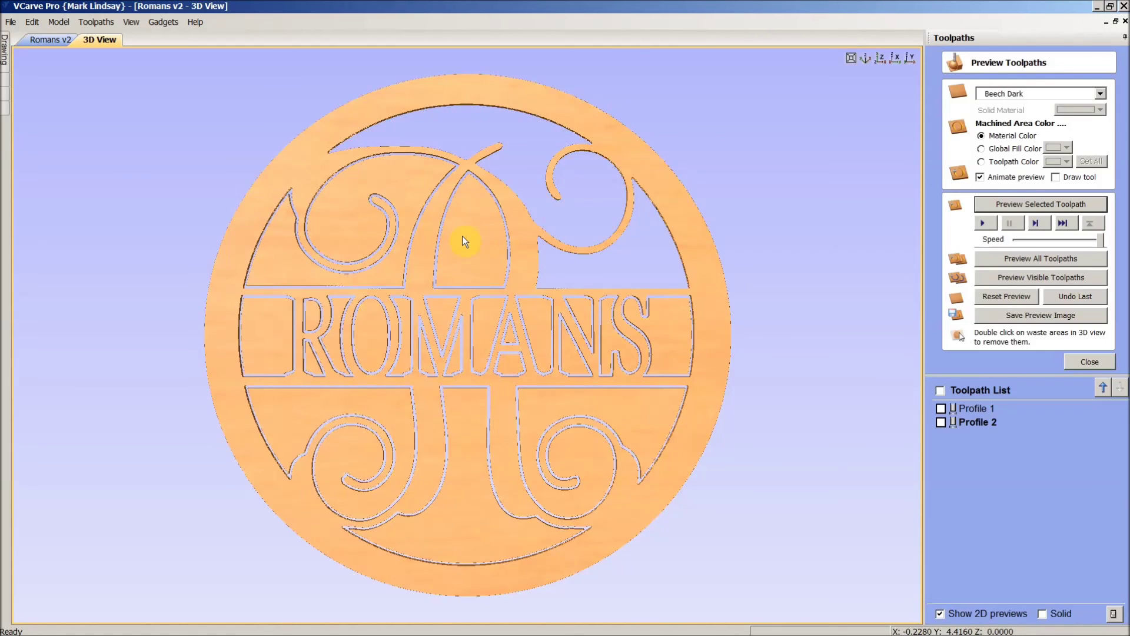
double_click(398, 173)
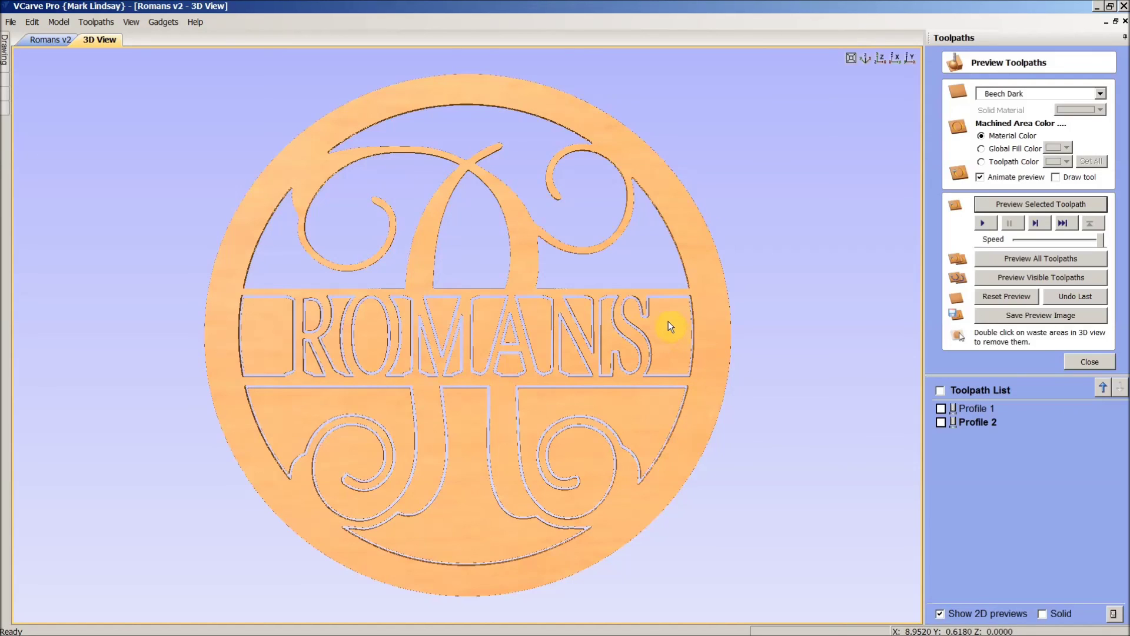
Step: Remove the waste inside and between the letters of ROMANS
double_click(625, 354)
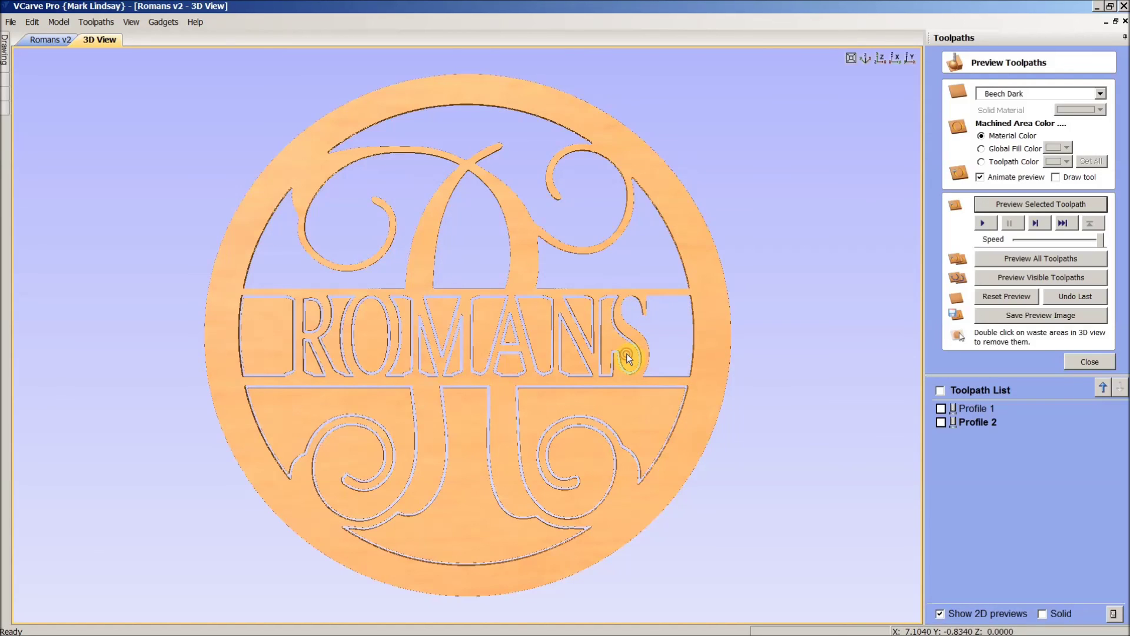
double_click(568, 355)
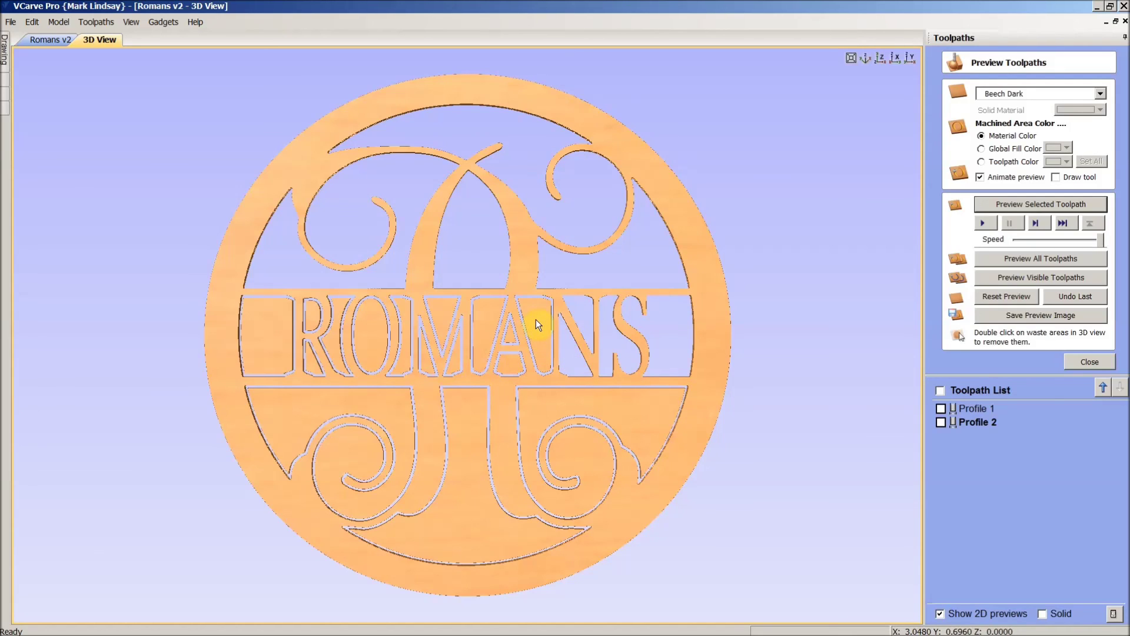
double_click(535, 319)
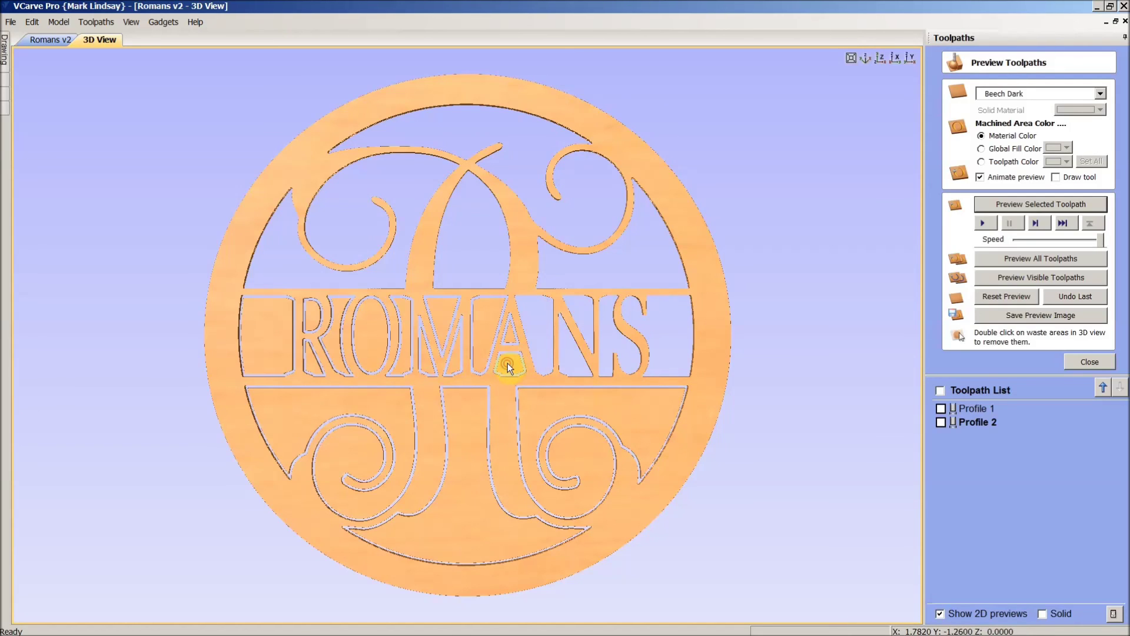
double_click(509, 366)
double_click(483, 312)
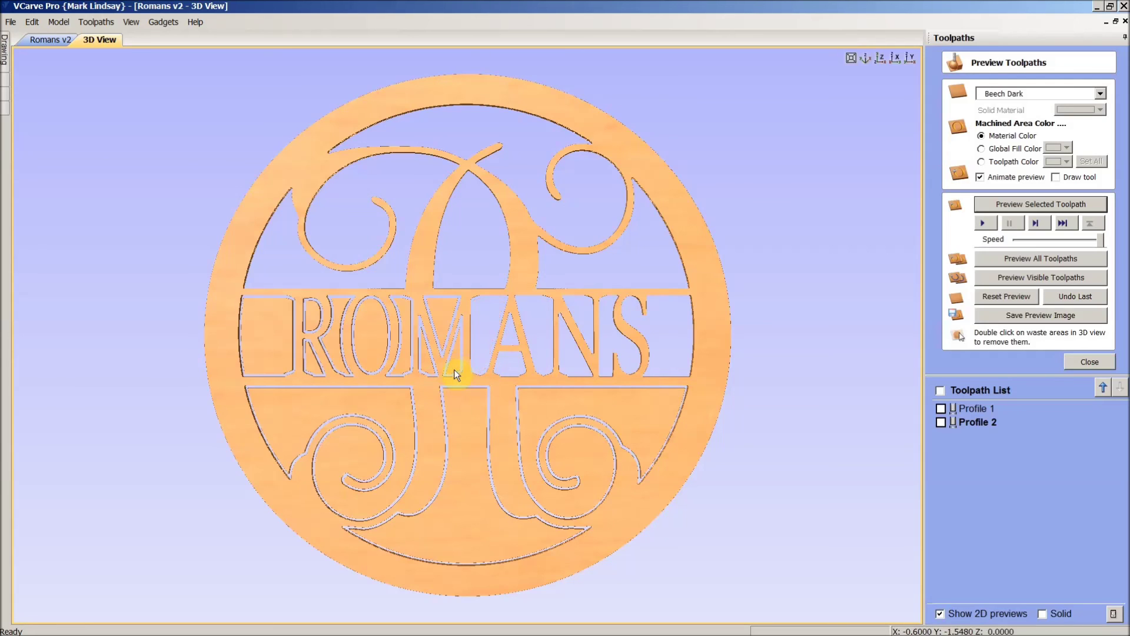
double_click(443, 311)
double_click(428, 361)
double_click(400, 365)
double_click(367, 320)
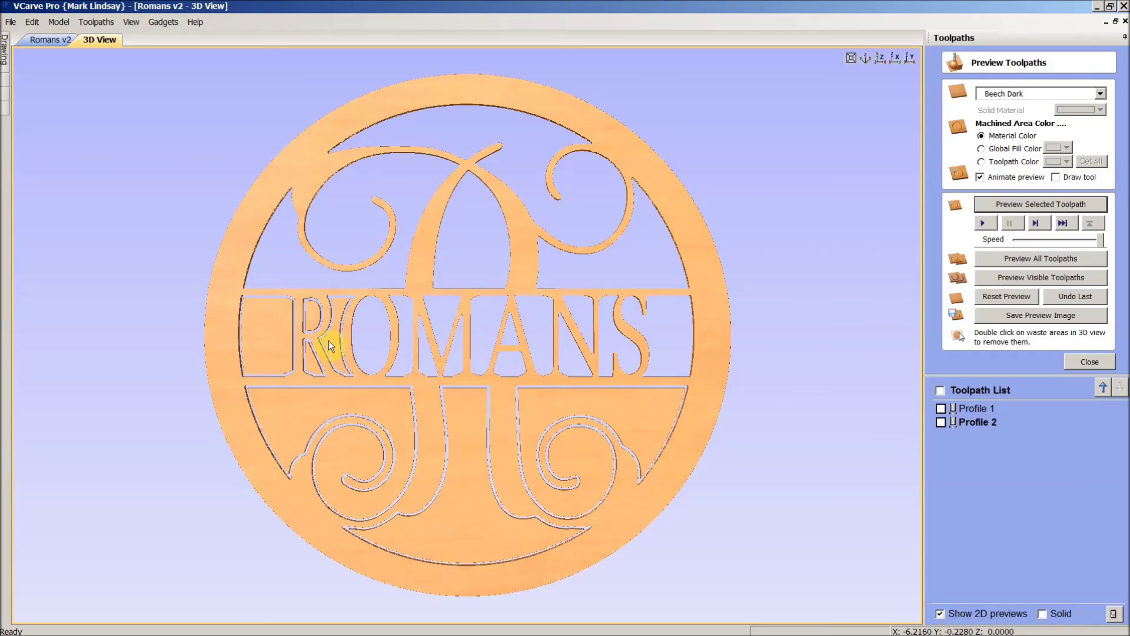
double_click(328, 340)
double_click(310, 364)
double_click(271, 332)
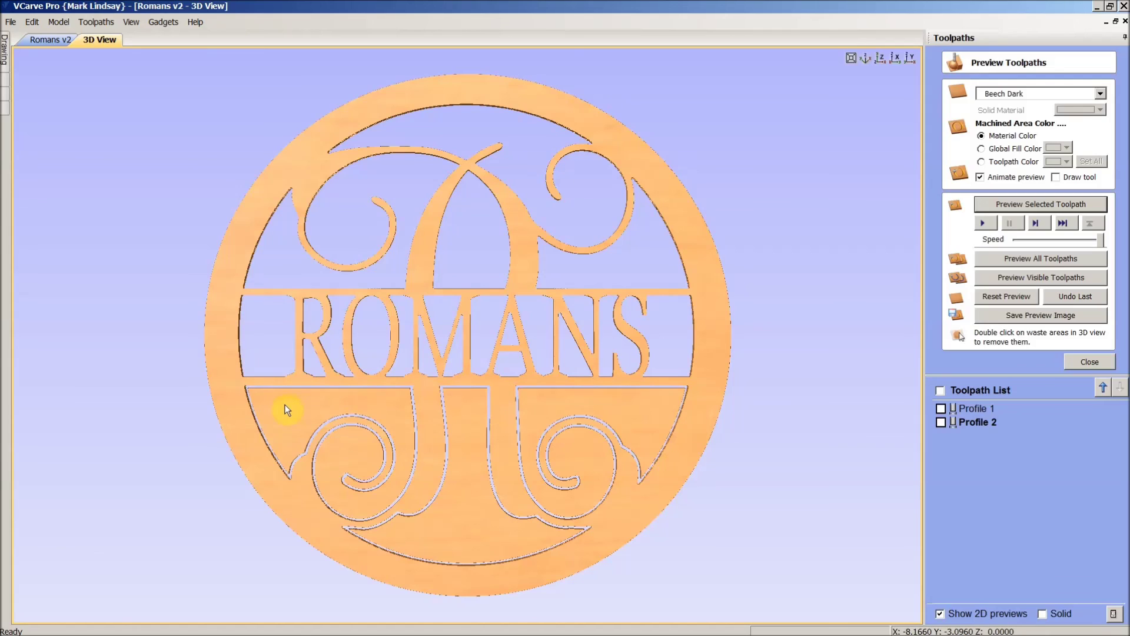
Step: Remove the lower waste beside both swirls and tilt the view to inspect the sign
double_click(285, 404)
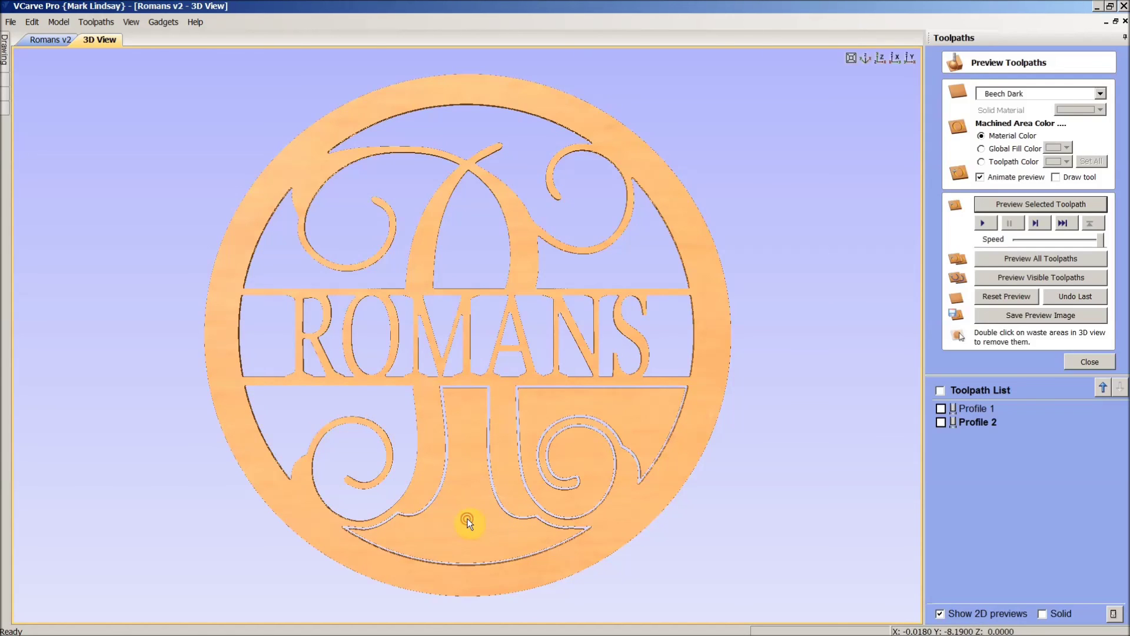
double_click(642, 408)
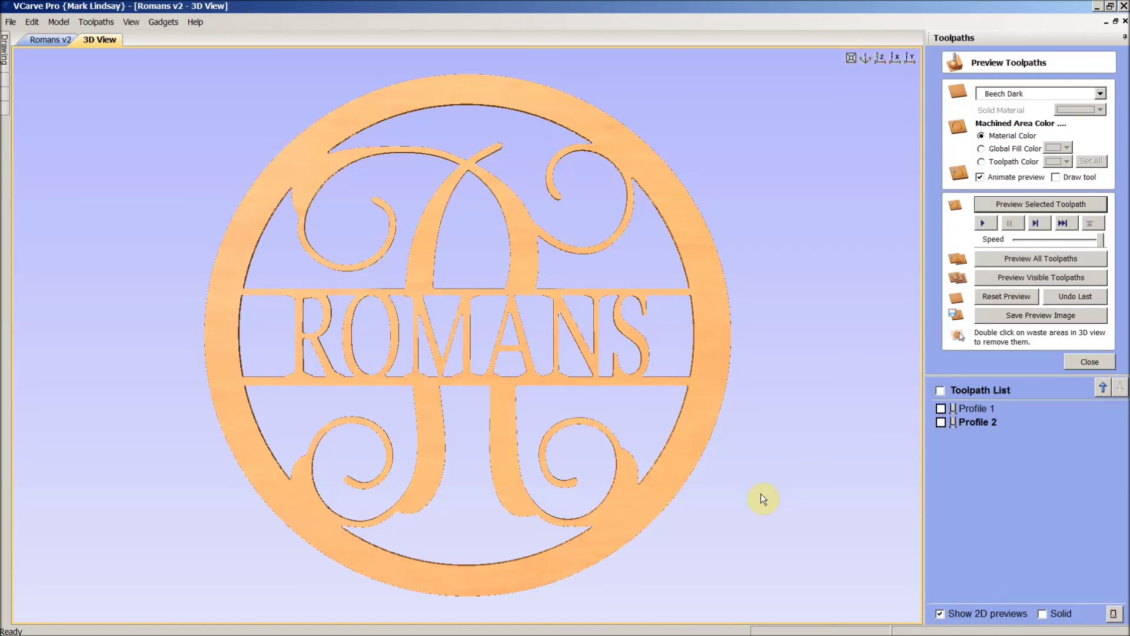
left_click_drag(760, 493, 722, 475)
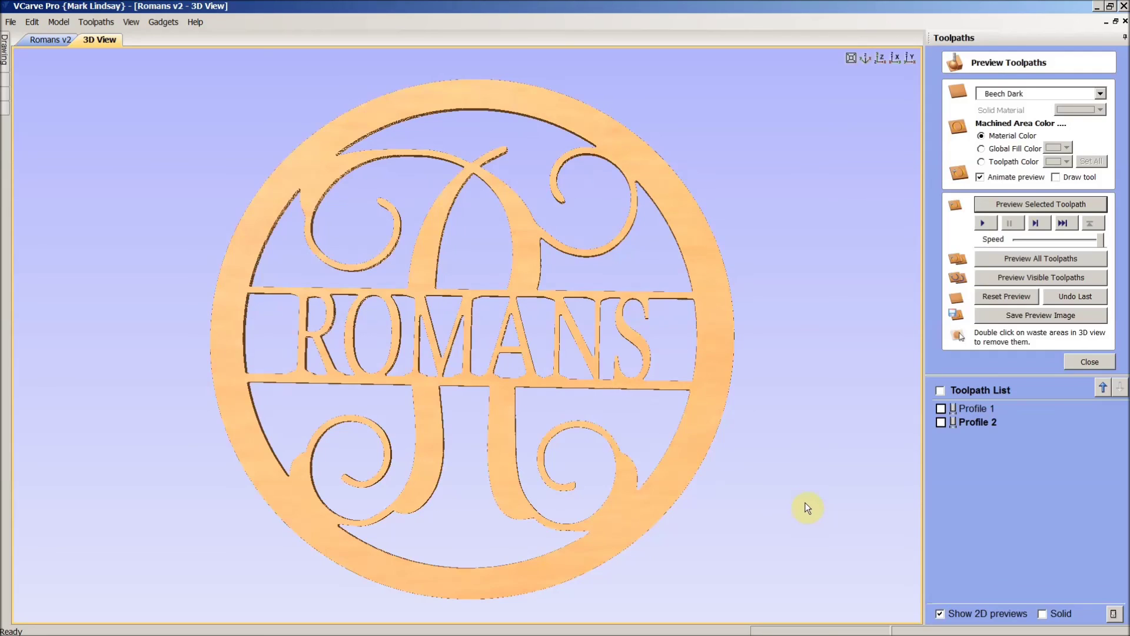